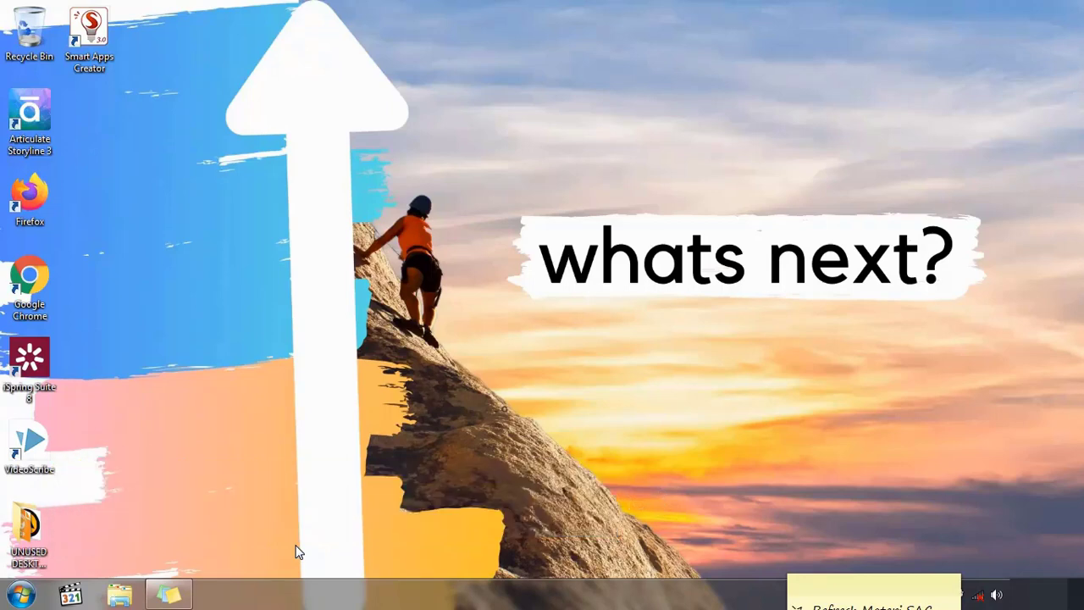
left_click(883, 583)
left_click_drag(878, 578, 885, 570)
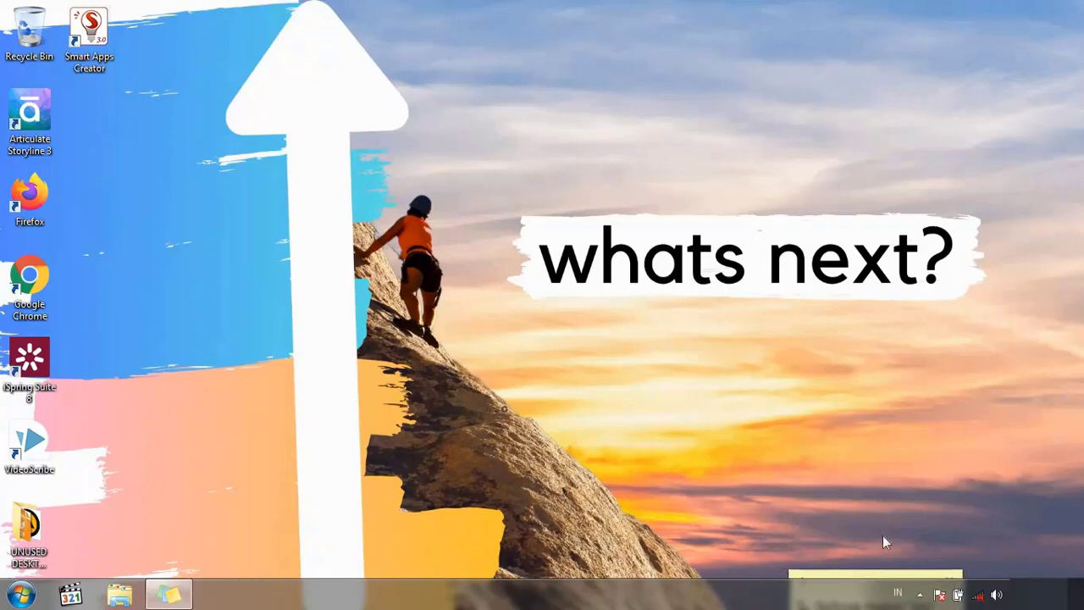
- Launch Articulate Storyline 3 and create a new project
left_click(42, 126)
double_click(43, 125)
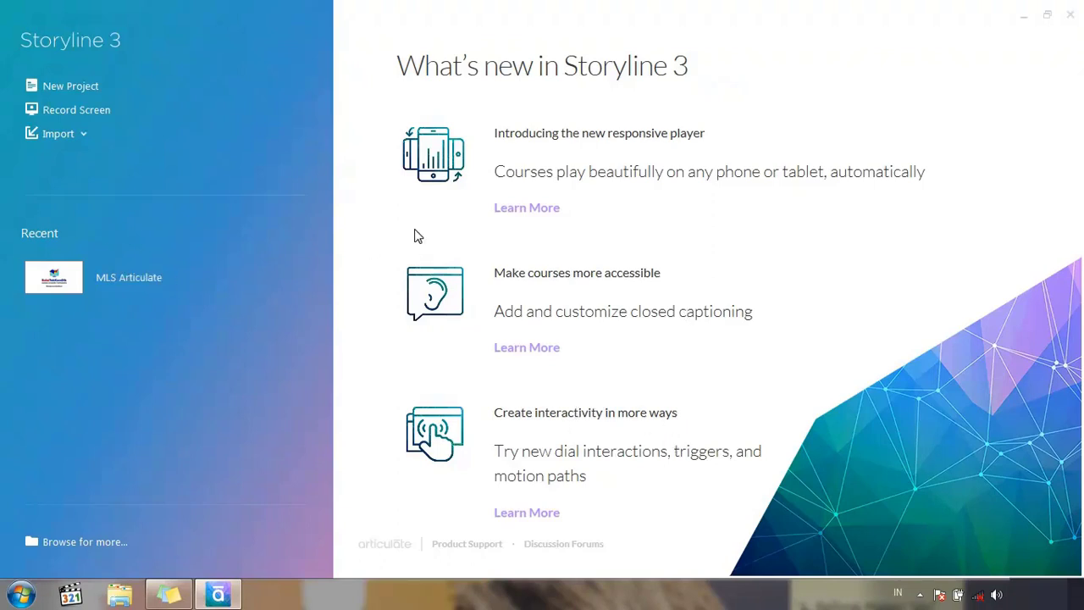
left_click(51, 86)
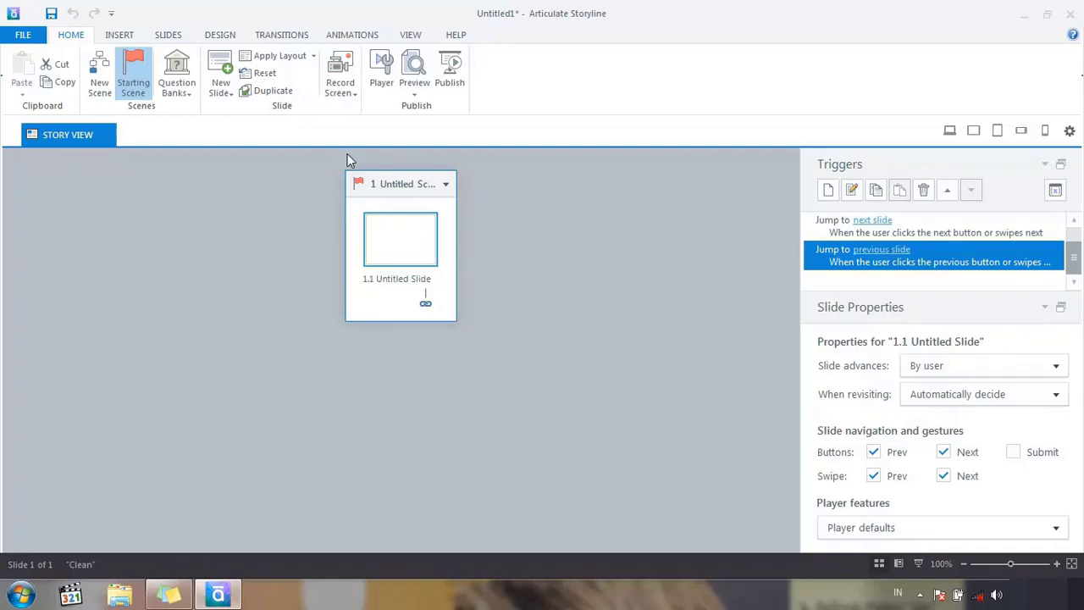
- Set AutoRecovery information to save every 1 minute in the Storyline options
left_click(26, 36)
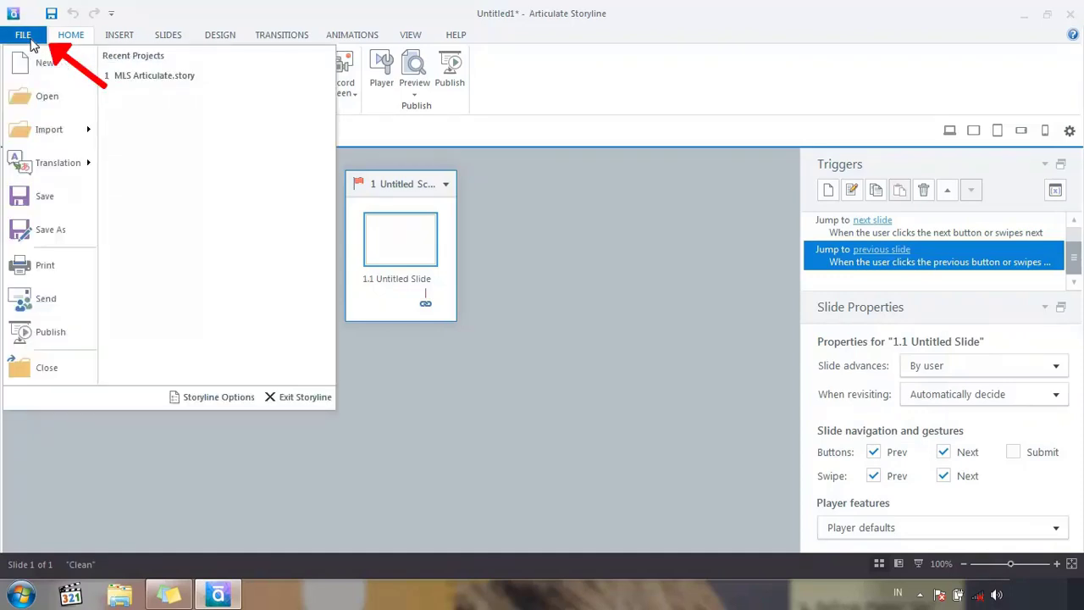
left_click(214, 397)
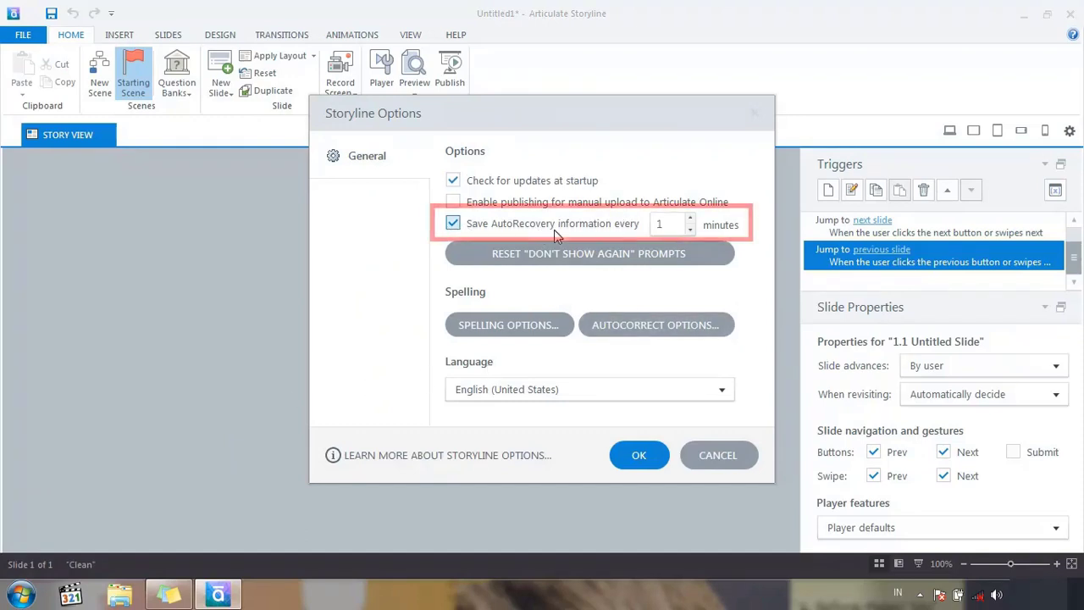
left_click(680, 227)
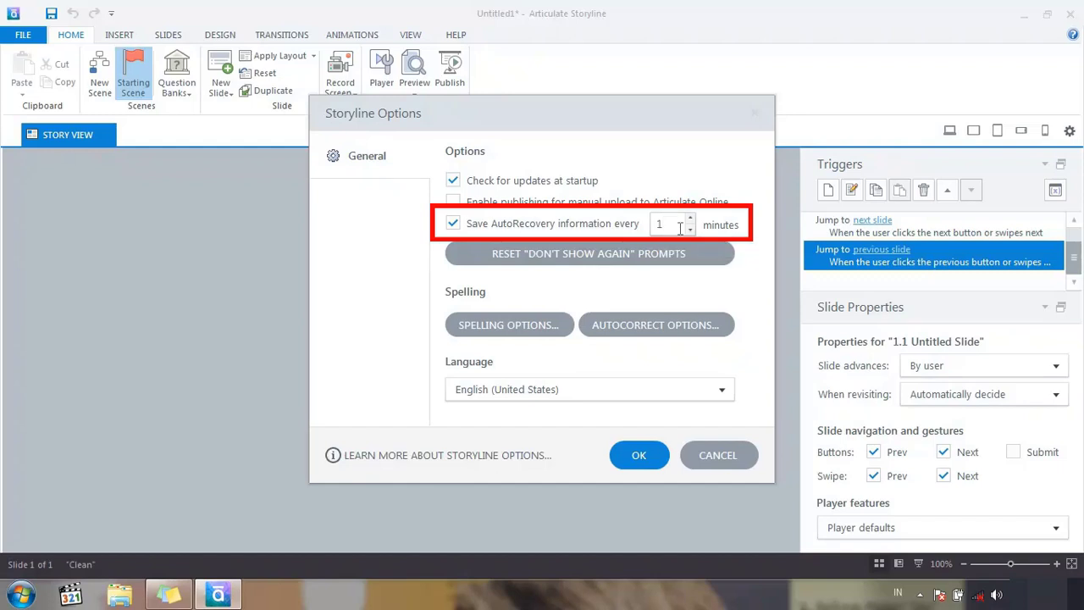
left_click_drag(679, 227, 523, 229)
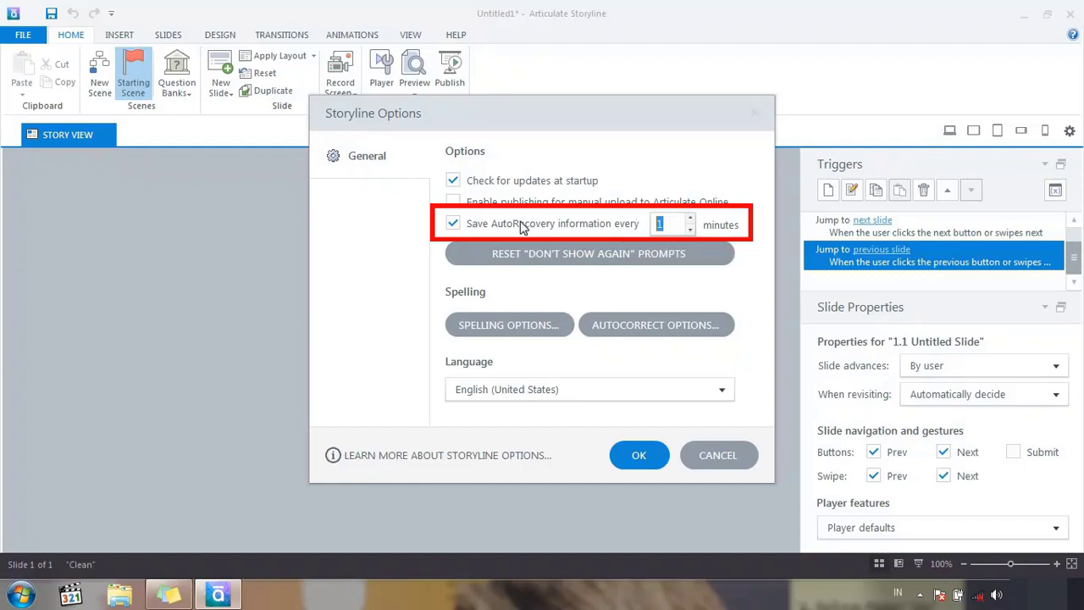
left_click(682, 229)
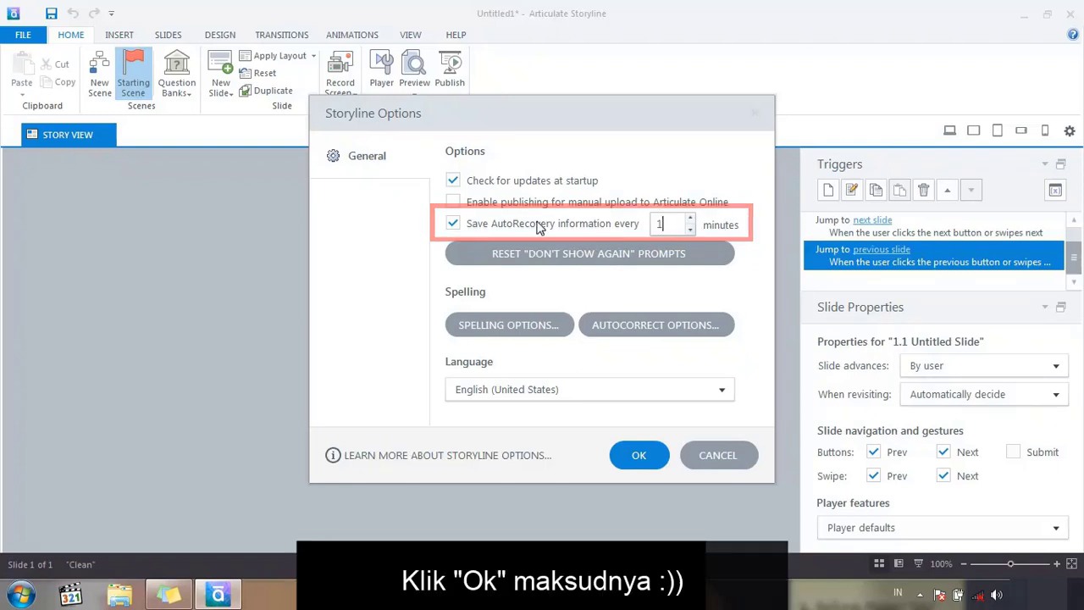
left_click(649, 458)
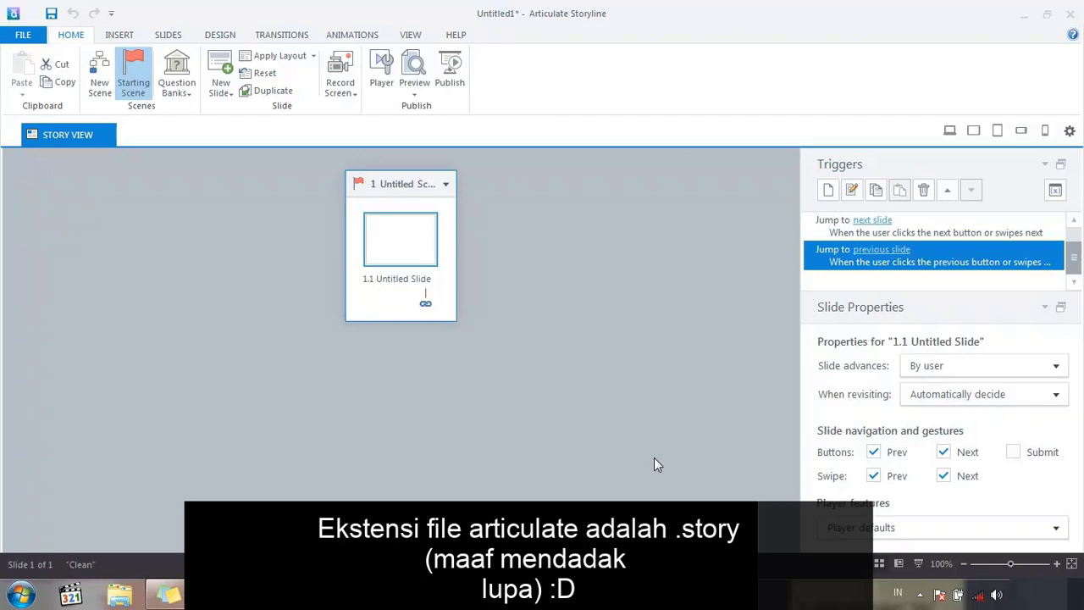
- Save the project in the ARTICULATE 3 folder as a Storyline project named TUTORIAL AS3
left_click(1023, 15)
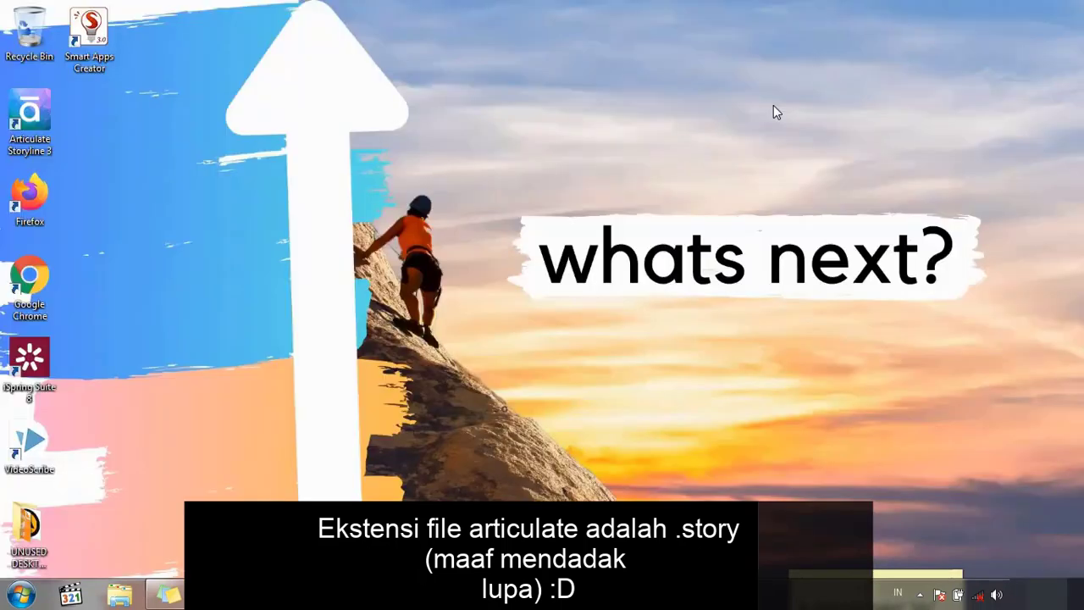
left_click(216, 595)
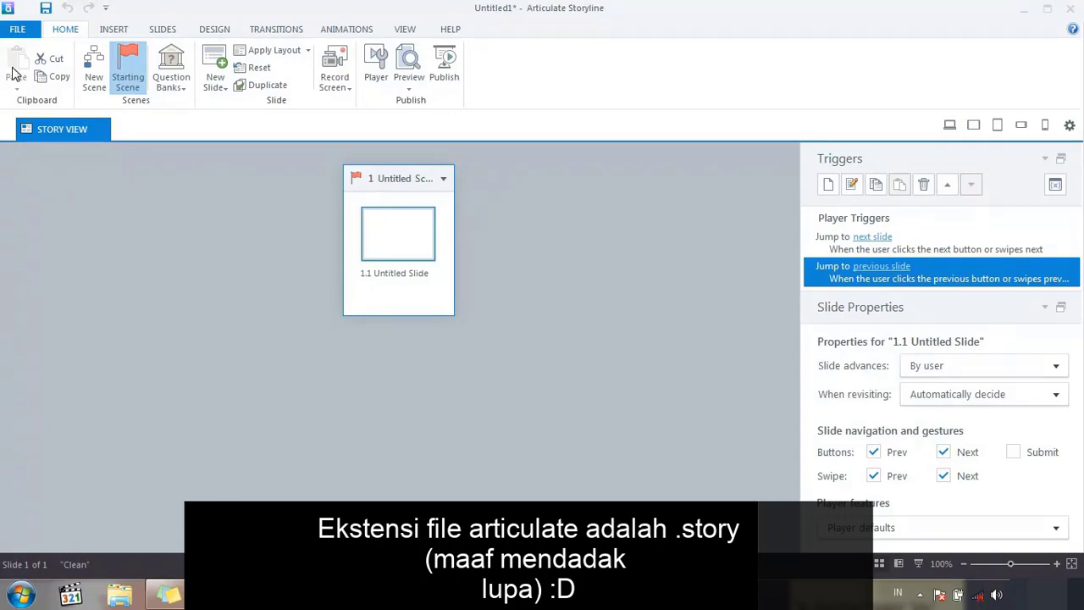
left_click(21, 34)
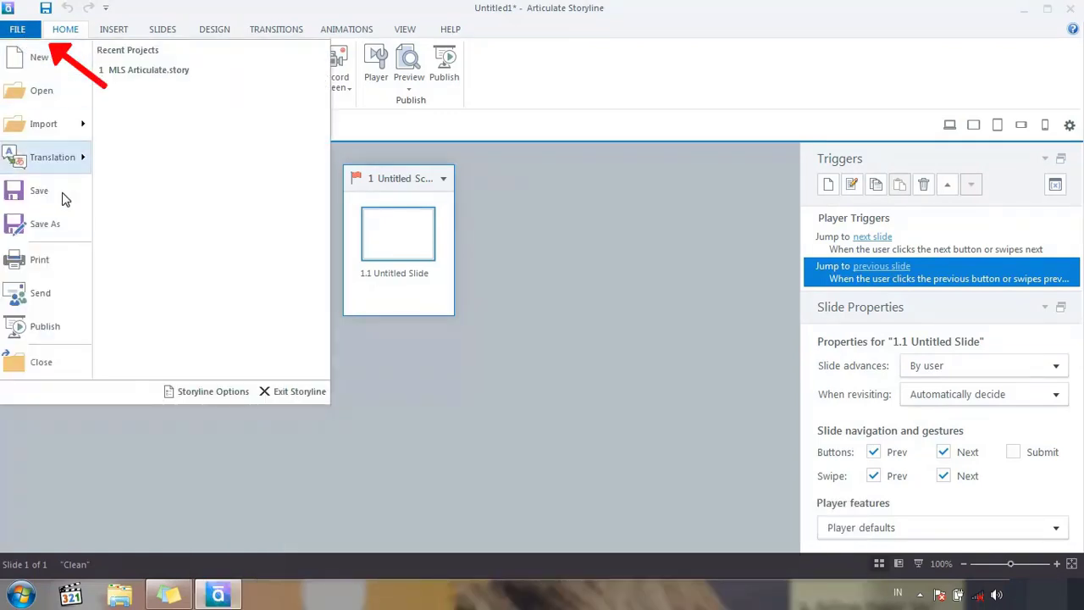
left_click(55, 222)
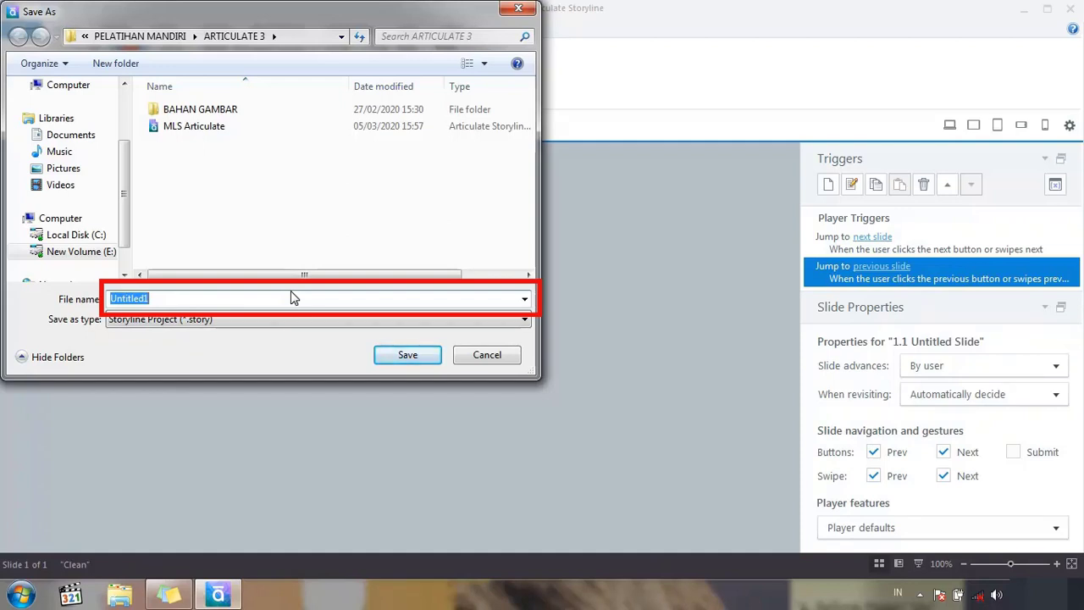
type("TUTORIAL AS3")
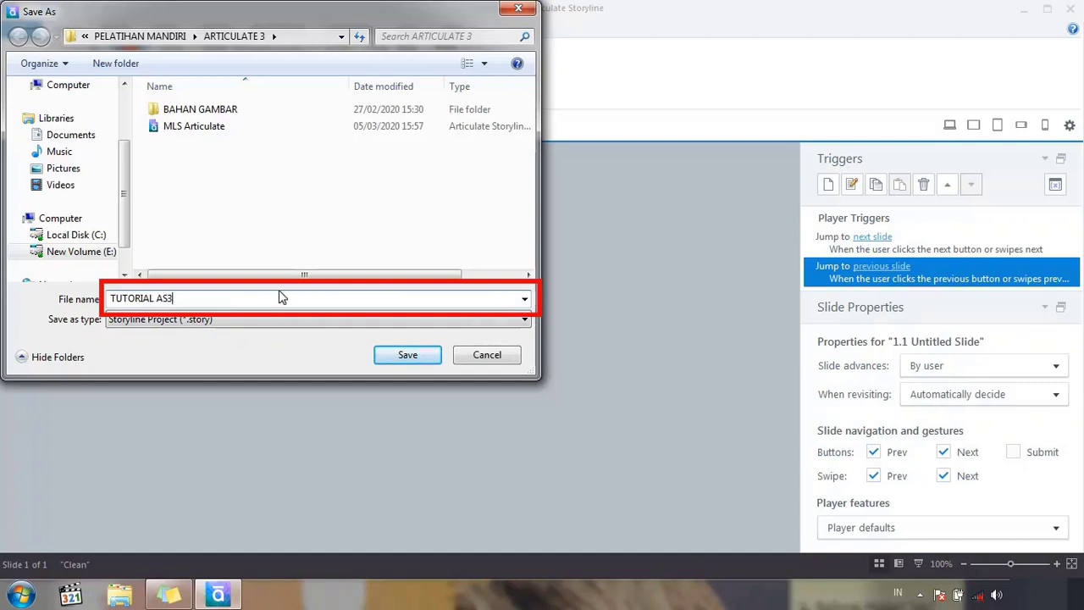
left_click(409, 359)
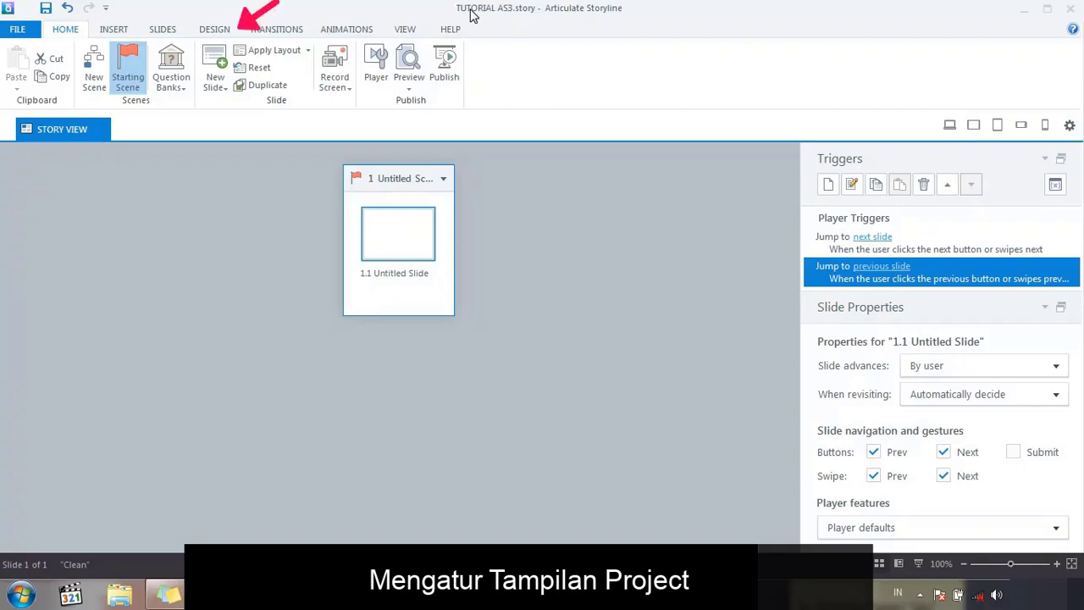
- Change the story size to 720x405 (16:9), with Scale to Fit for smaller content
left_click(217, 29)
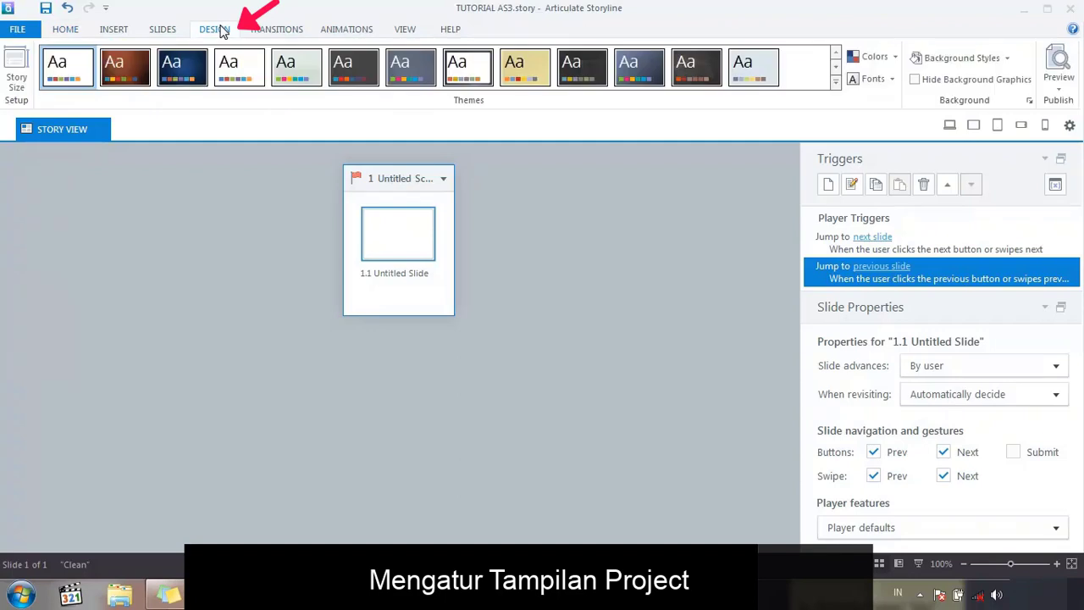
left_click(25, 91)
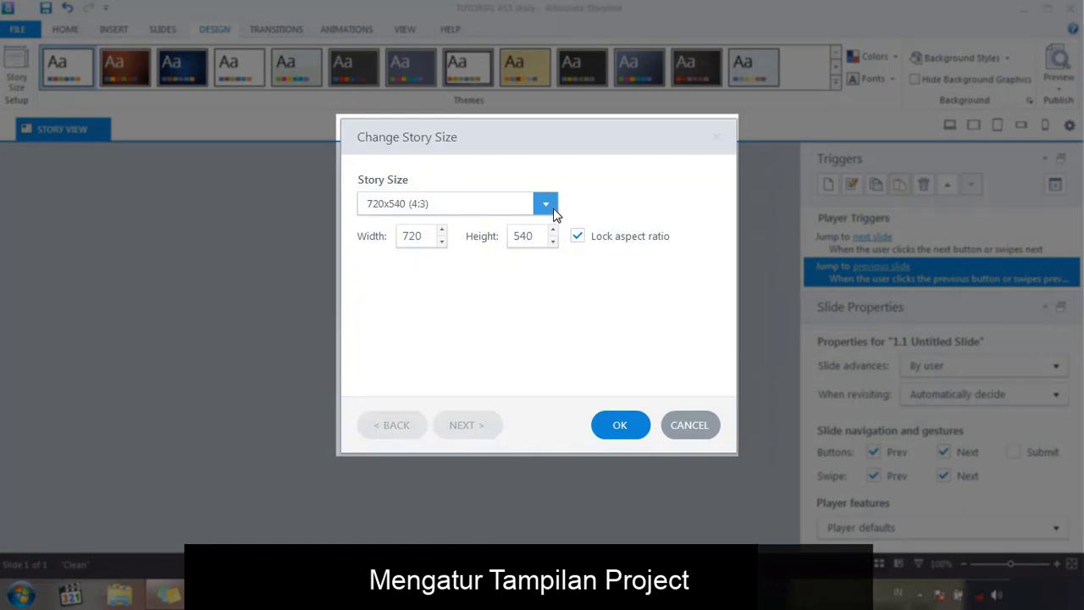
left_click(547, 207)
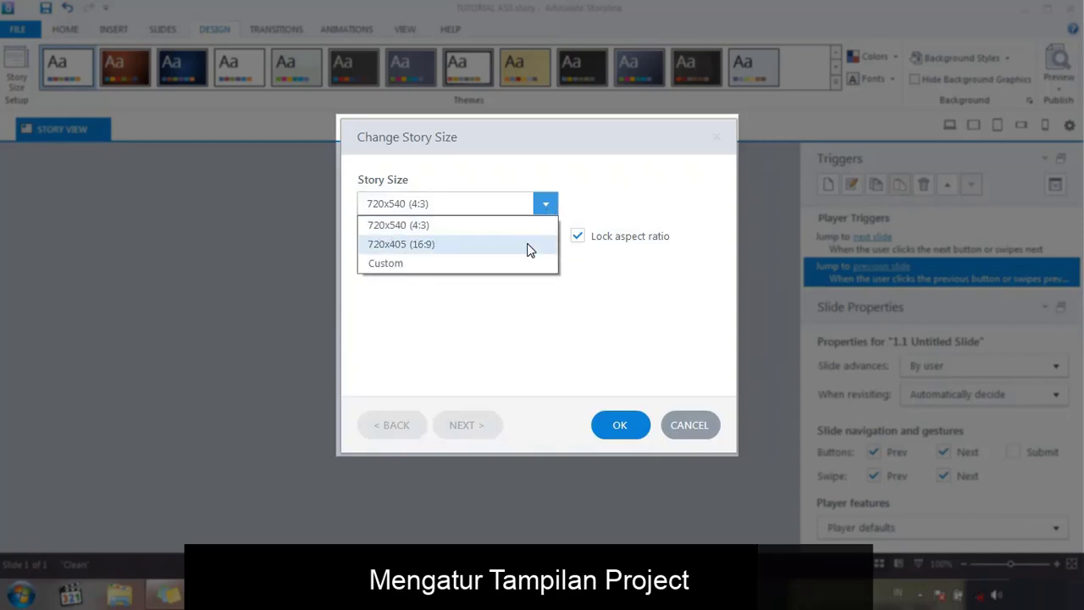
left_click(481, 254)
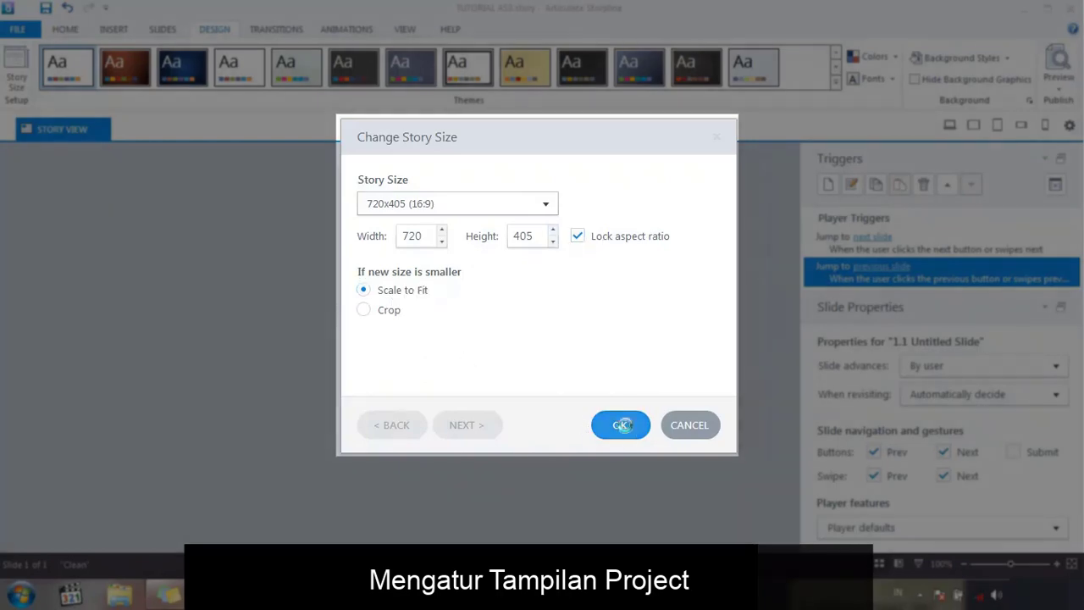
left_click(621, 426)
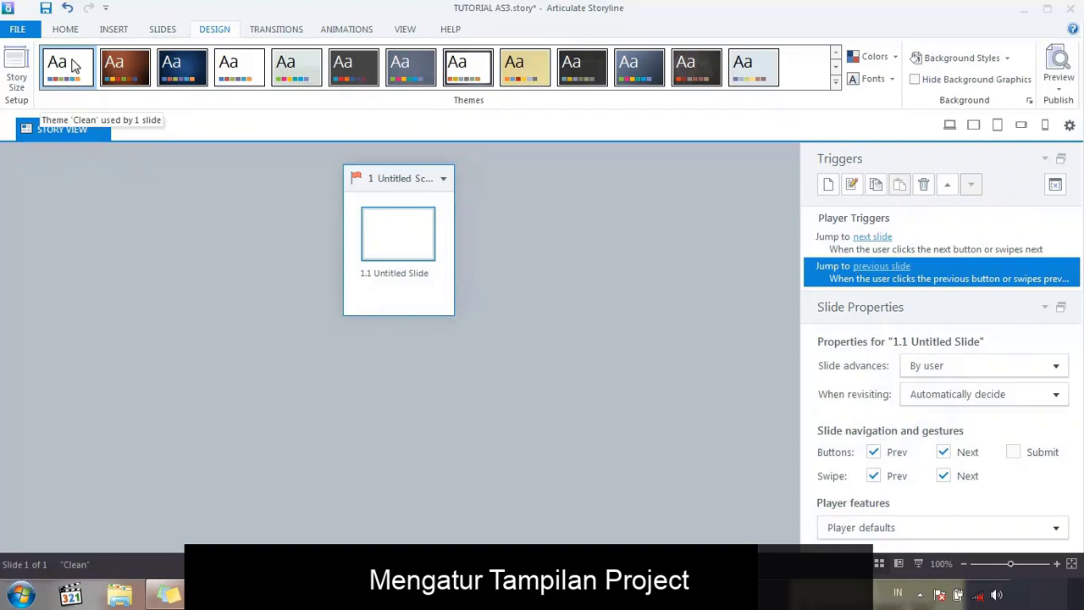
- Turn off the Menu and Resources tabs in the player properties and check the remaining player features and controls
left_click(66, 31)
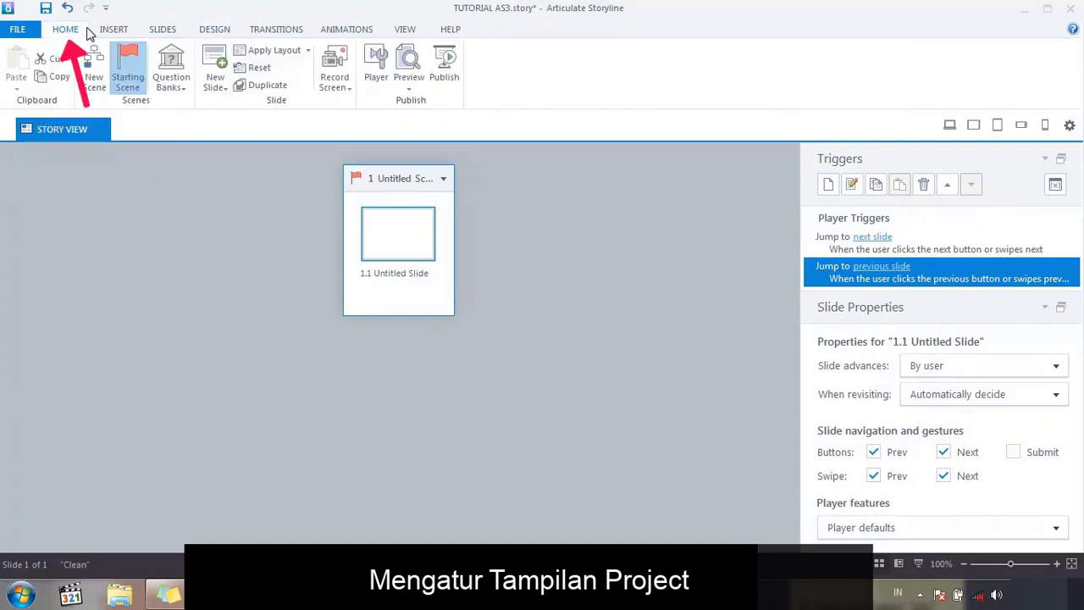
left_click(381, 89)
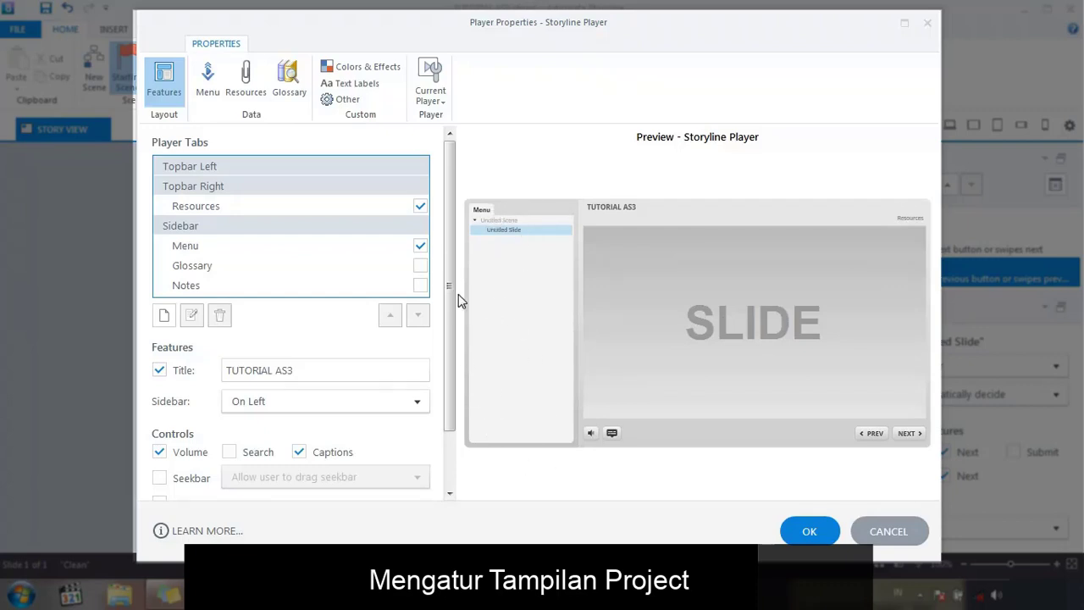
left_click(420, 247)
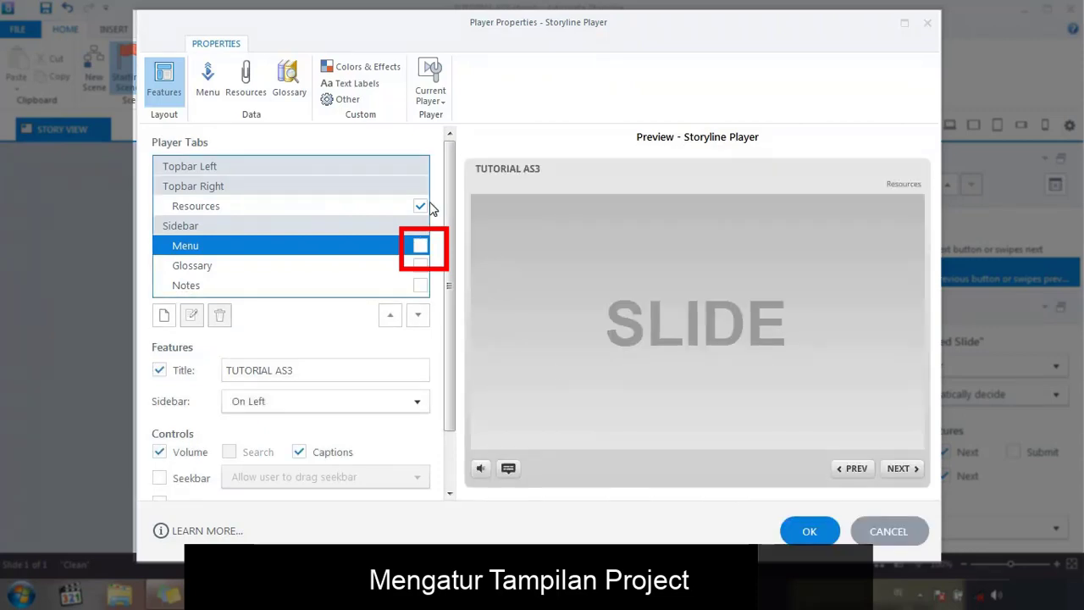
left_click(420, 207)
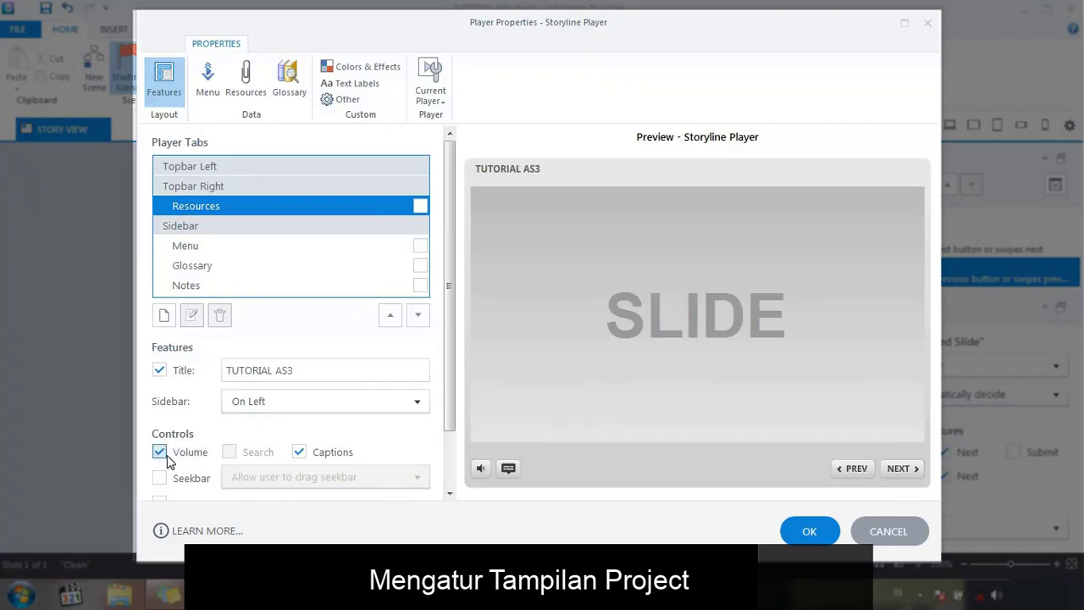
left_click_drag(452, 404, 449, 457)
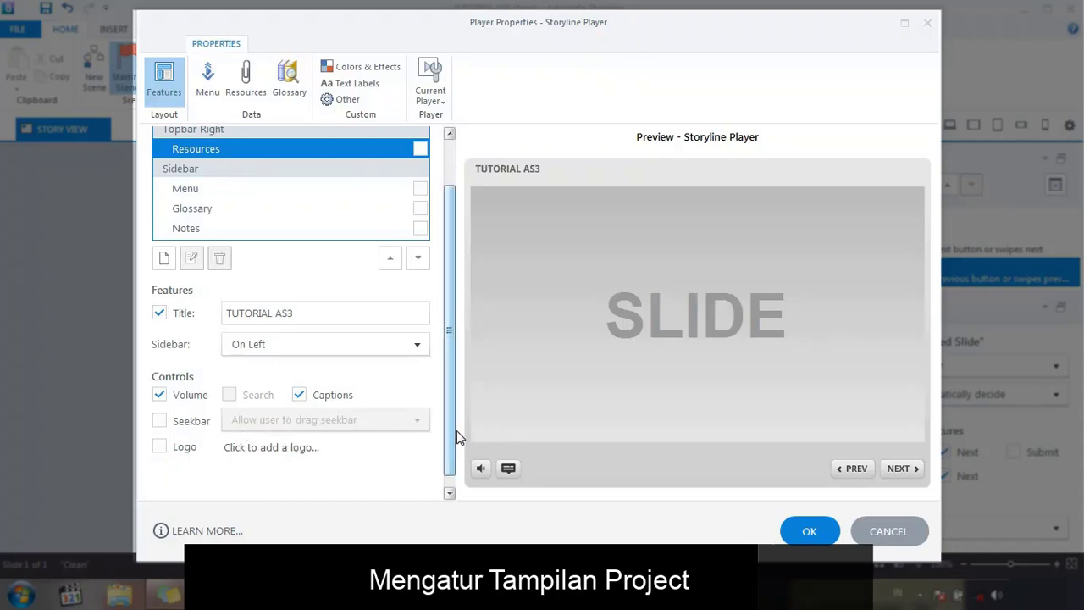
scroll(456, 431, "up", 3)
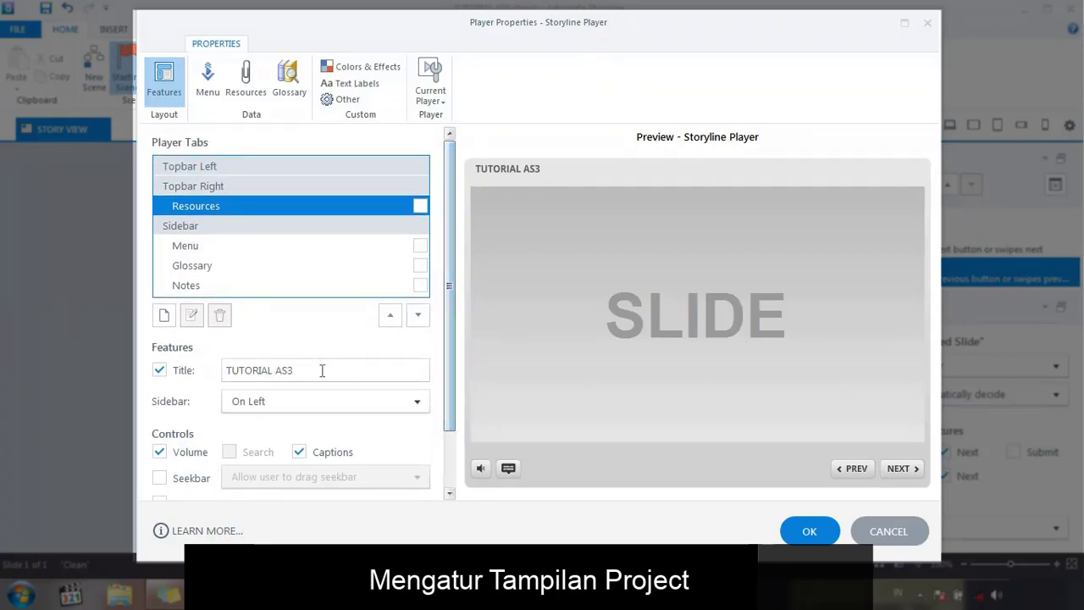
left_click(322, 370)
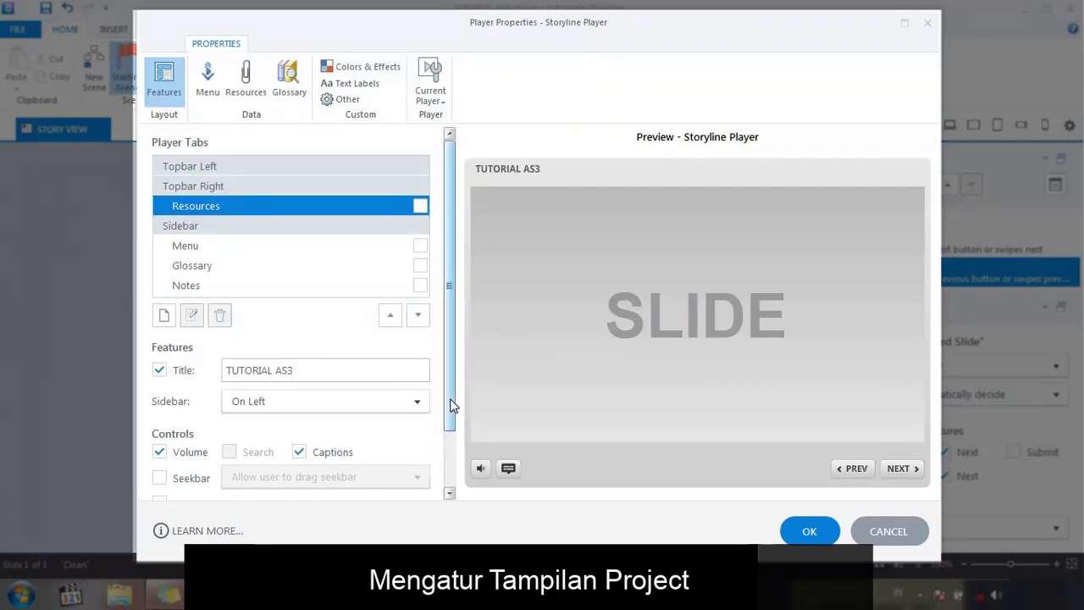
left_click_drag(451, 407, 451, 368)
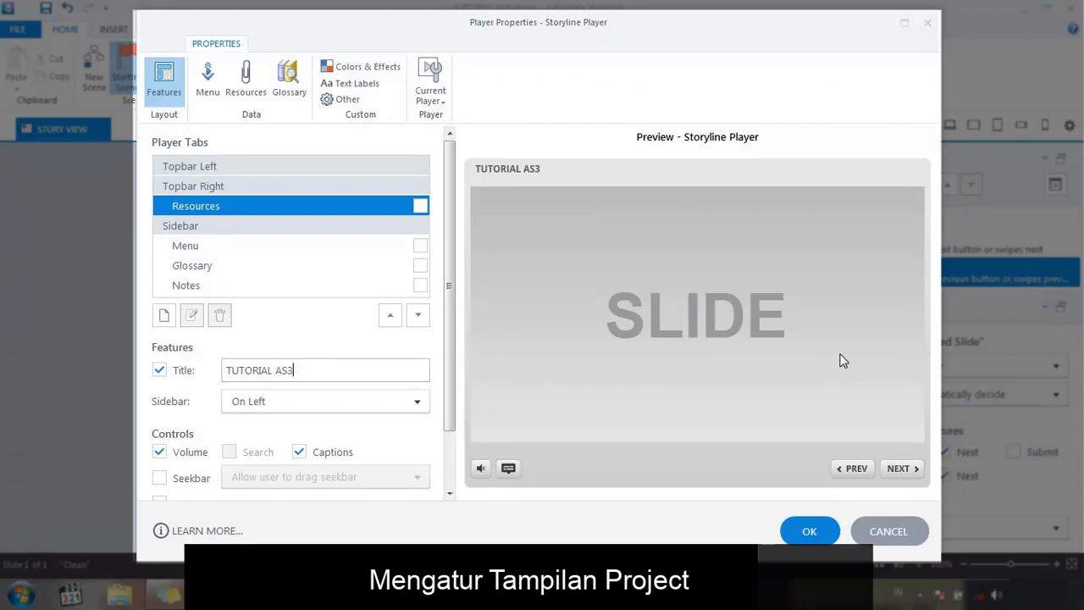
- Examine the player's Colors & Effects settings, including the built-in color schemes and the advanced color editing options
left_click(369, 75)
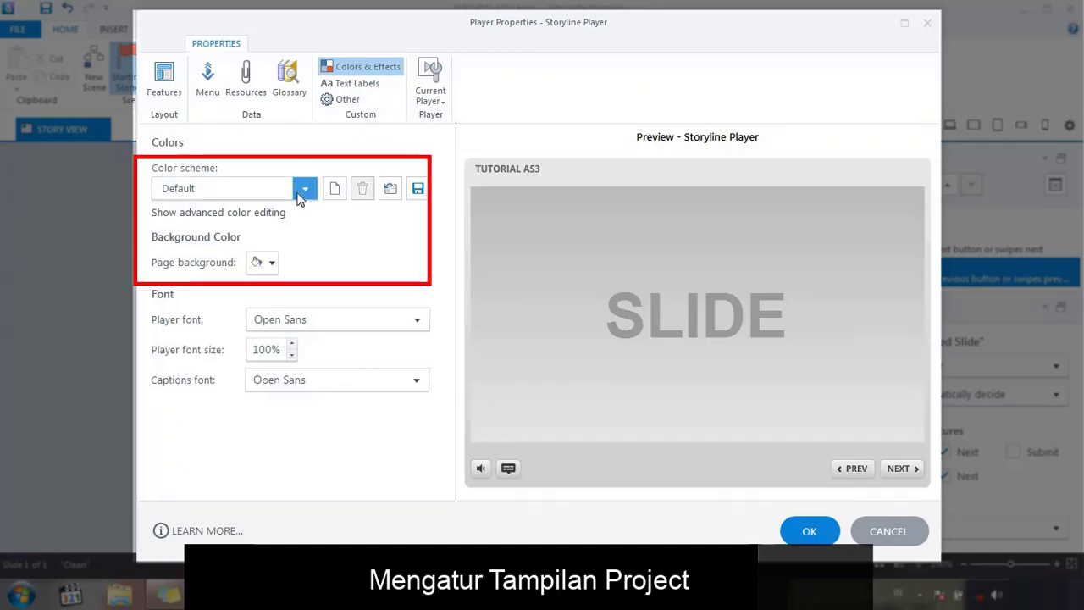
left_click(273, 216)
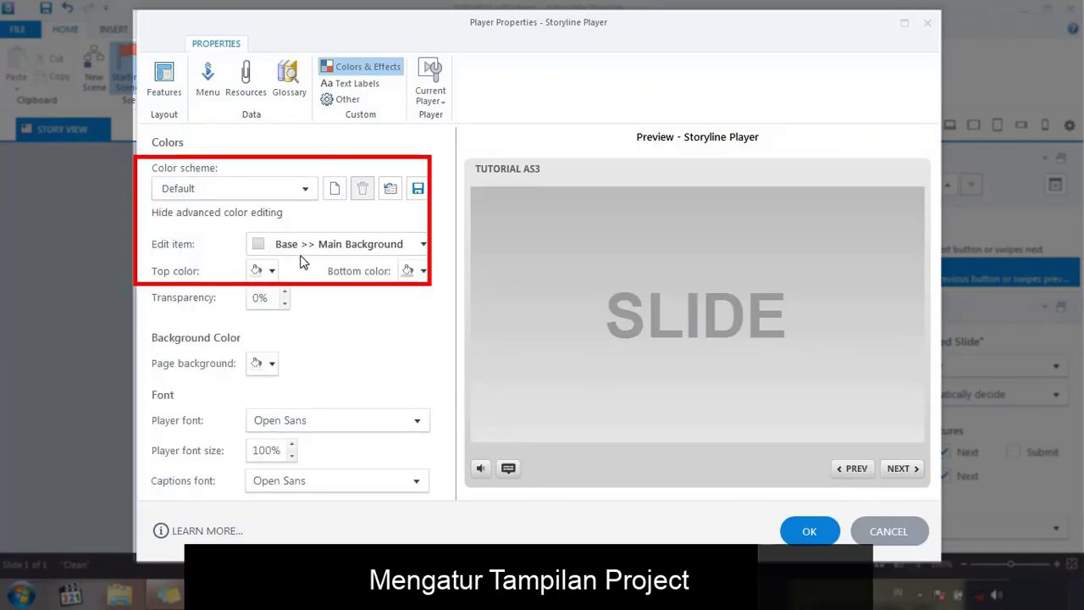
left_click(241, 216)
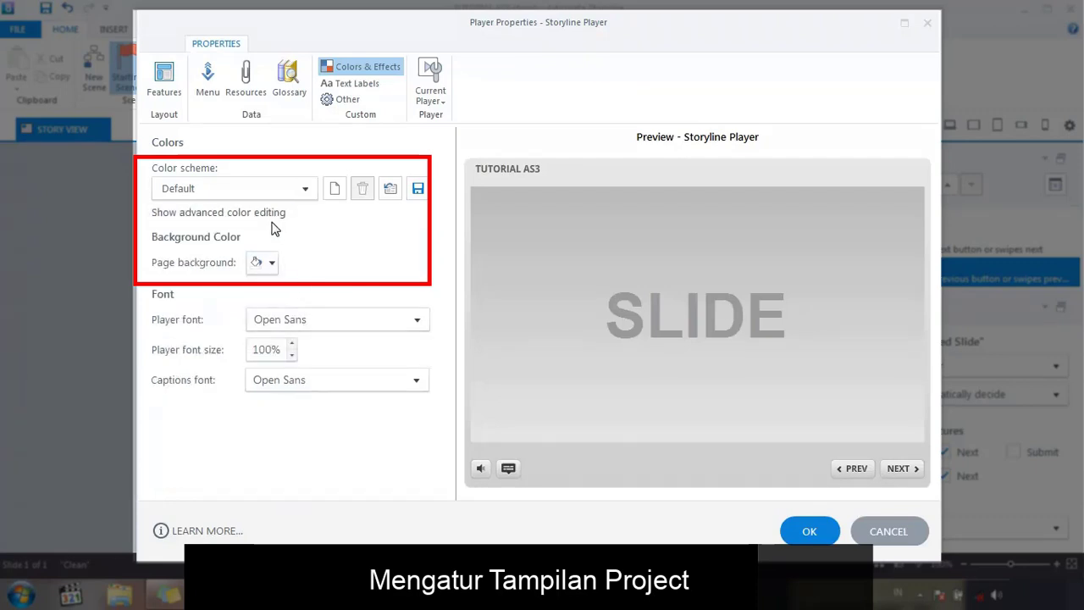
left_click(305, 188)
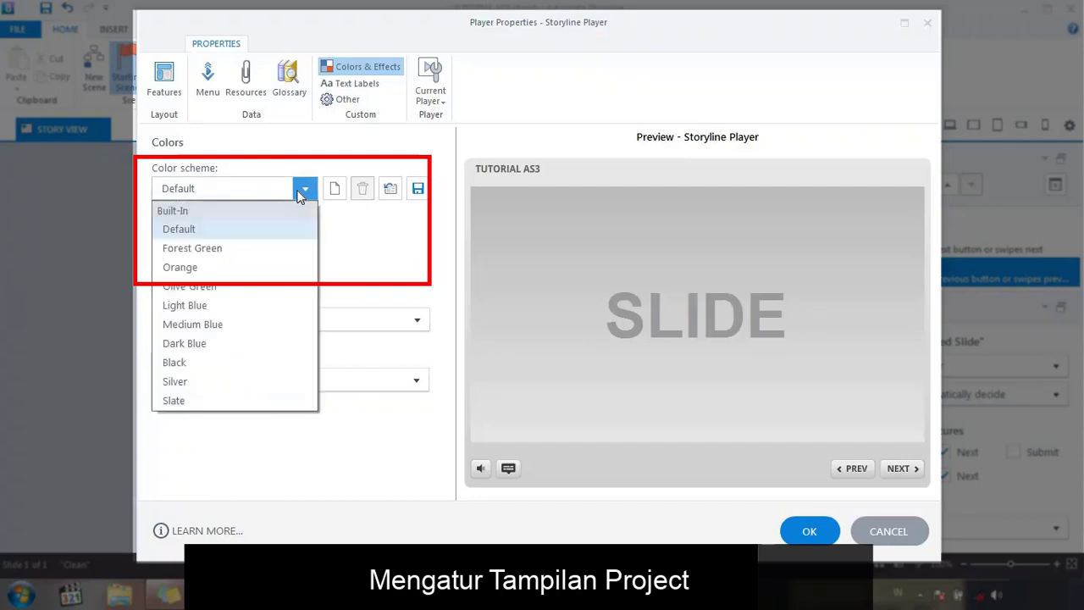
left_click(298, 195)
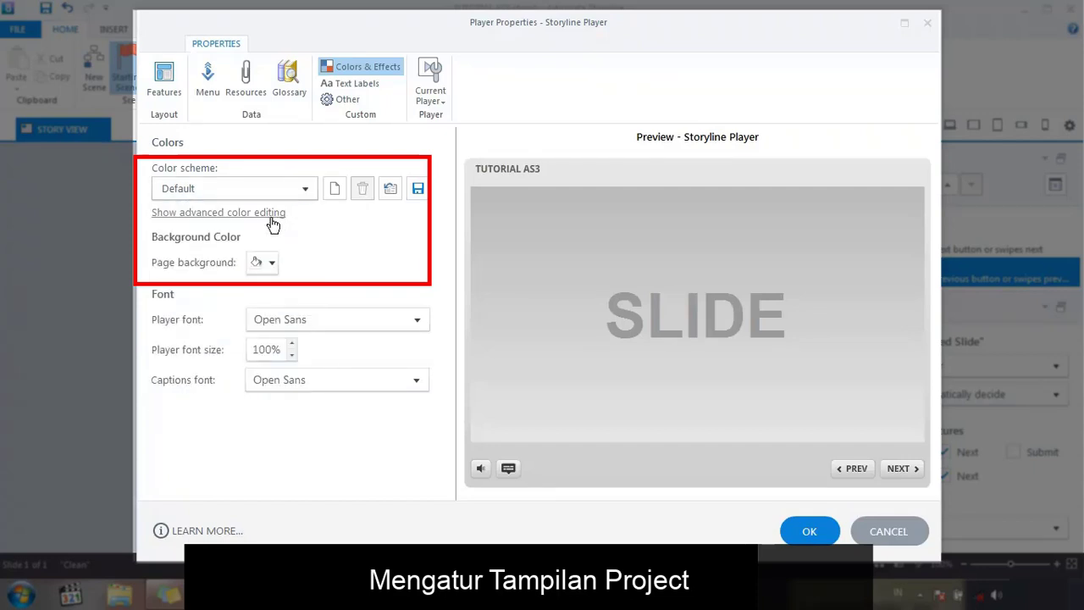
left_click(280, 217)
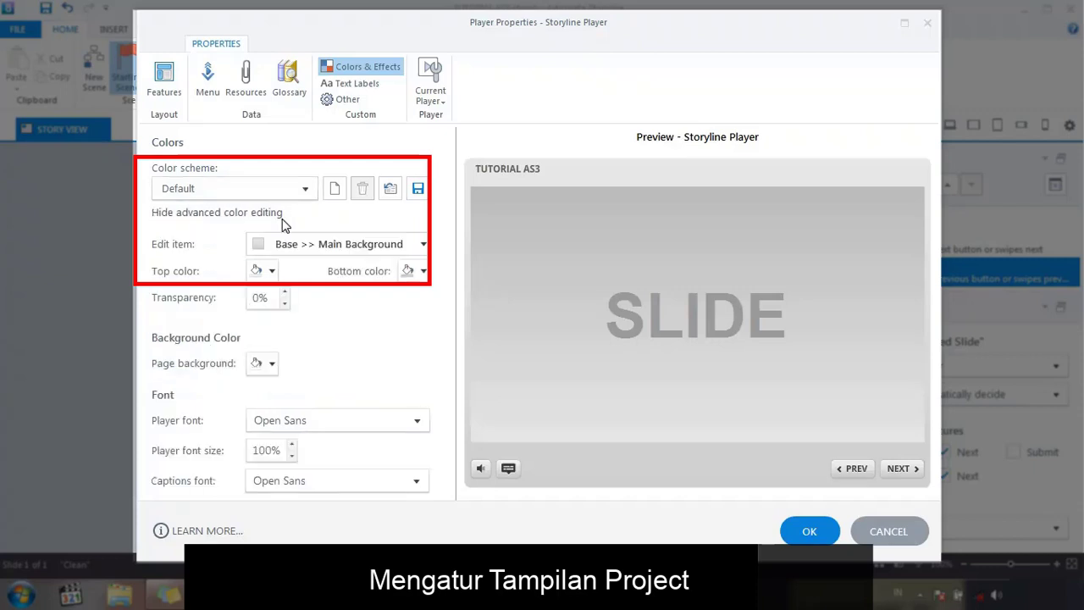
left_click(282, 213)
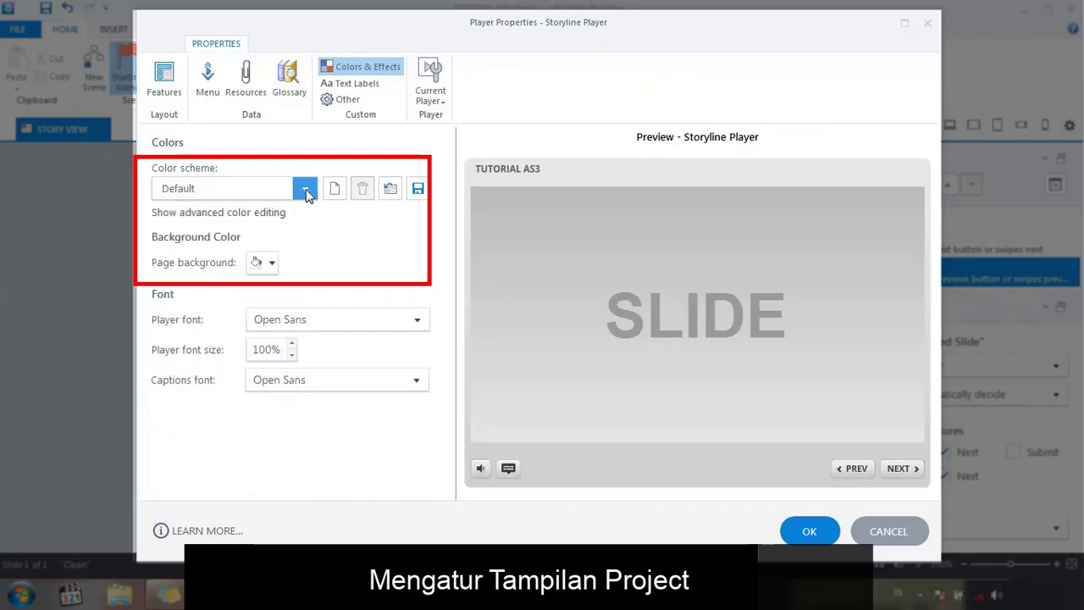
- Set the player's color scheme to Light Blue
left_click(305, 188)
left_click(246, 306)
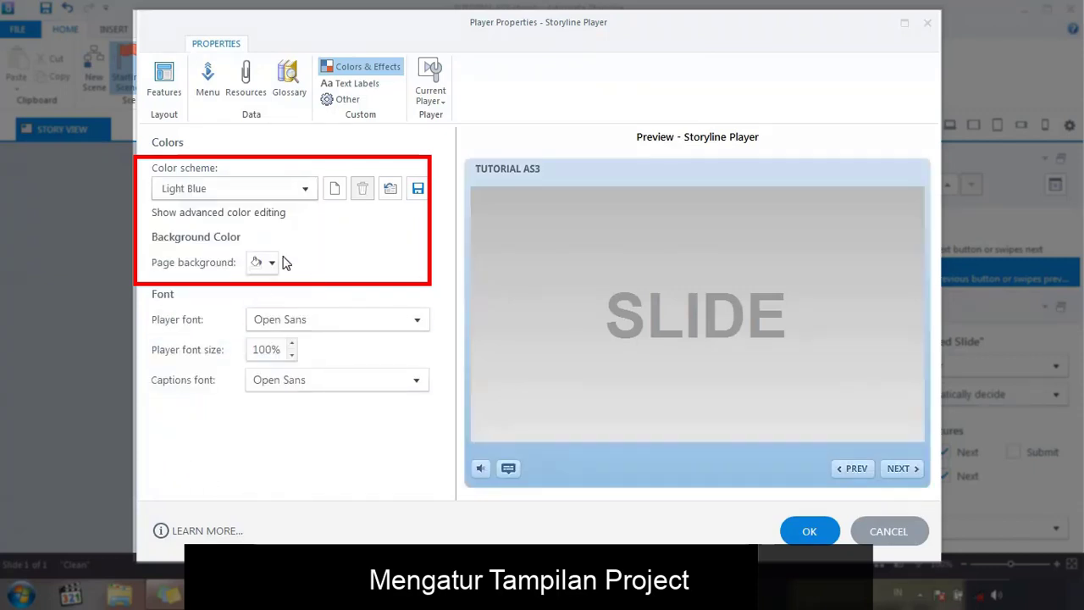
left_click(310, 189)
left_click(310, 189)
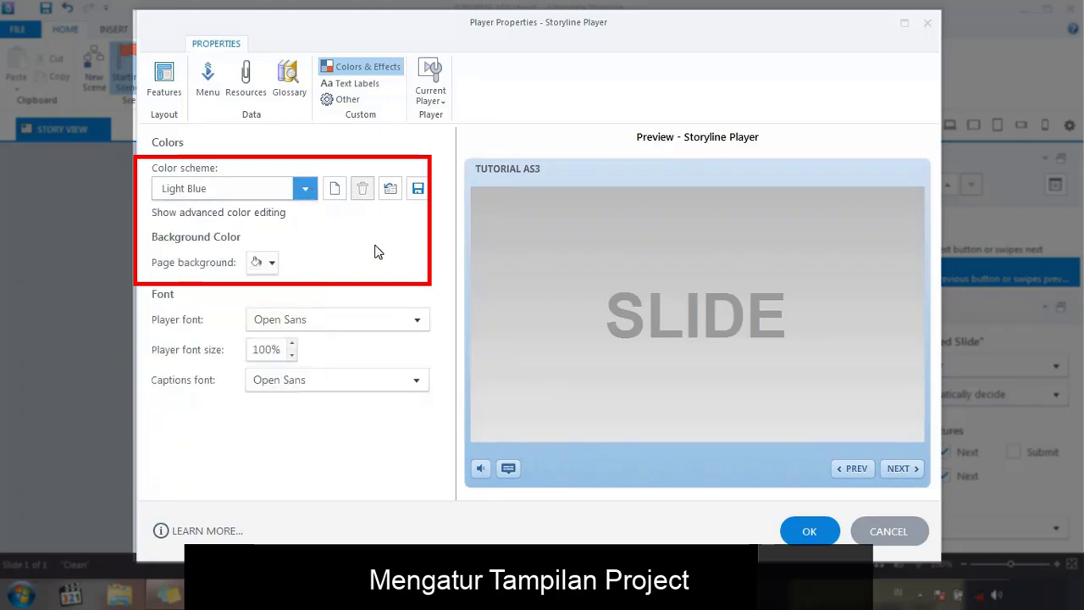
left_click(315, 193)
left_click(314, 193)
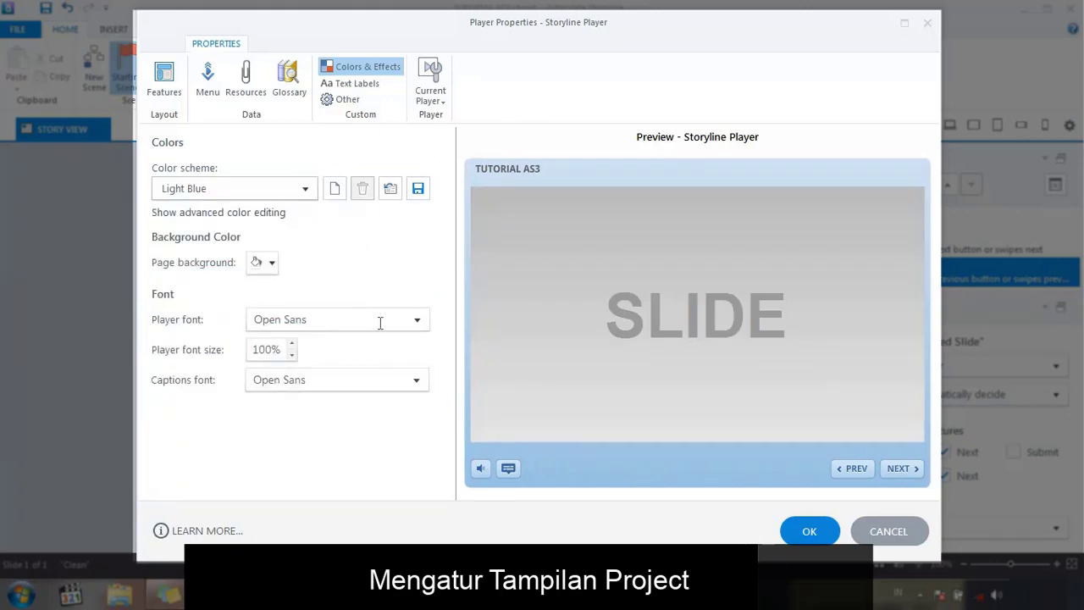
- Set the player font to Arial Rounded MT Bold
left_click(413, 324)
left_click(417, 323)
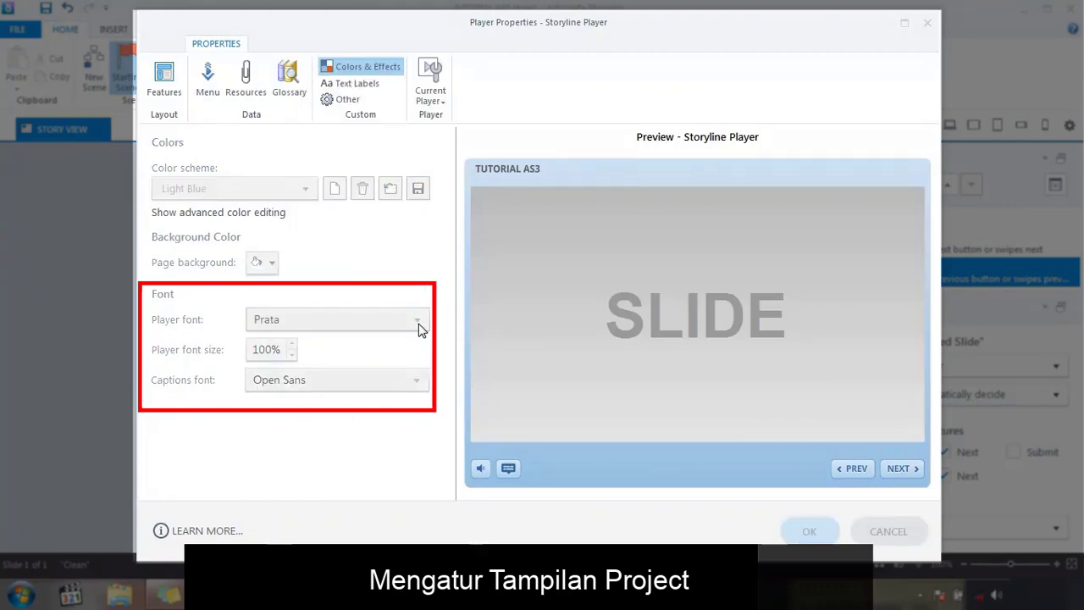
left_click(421, 329)
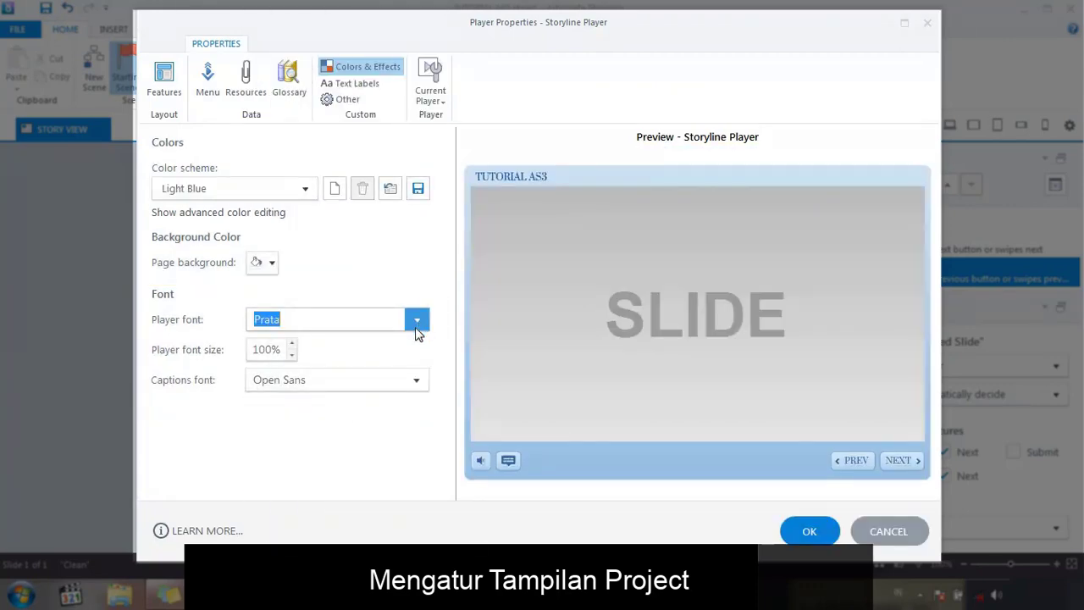
mouse_move(428, 424)
left_mouse_down()
mouse_move(425, 88)
mouse_move(435, 21)
left_mouse_up()
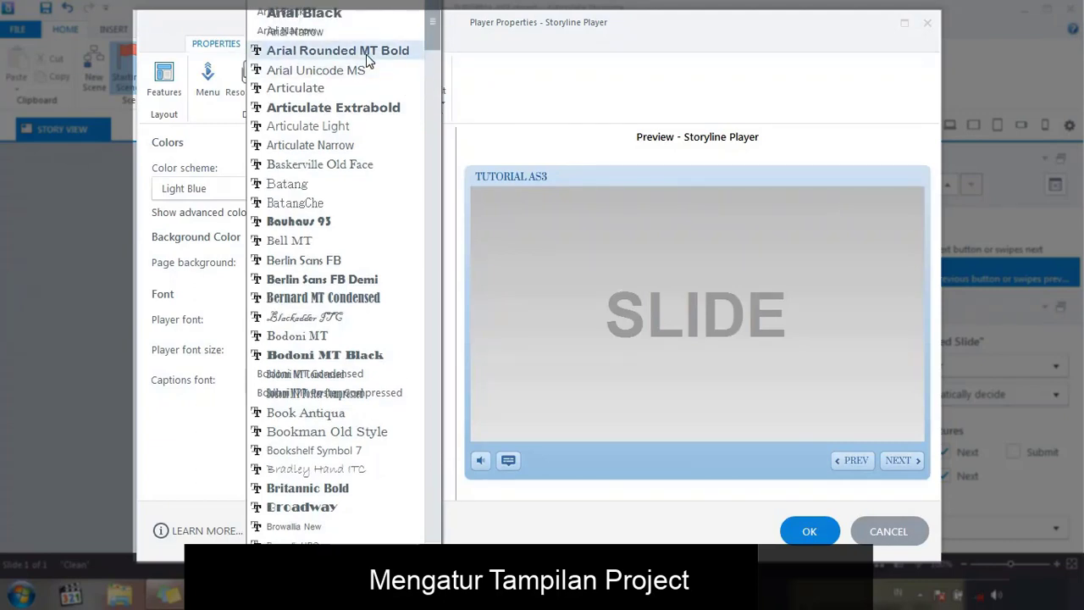
left_click(367, 55)
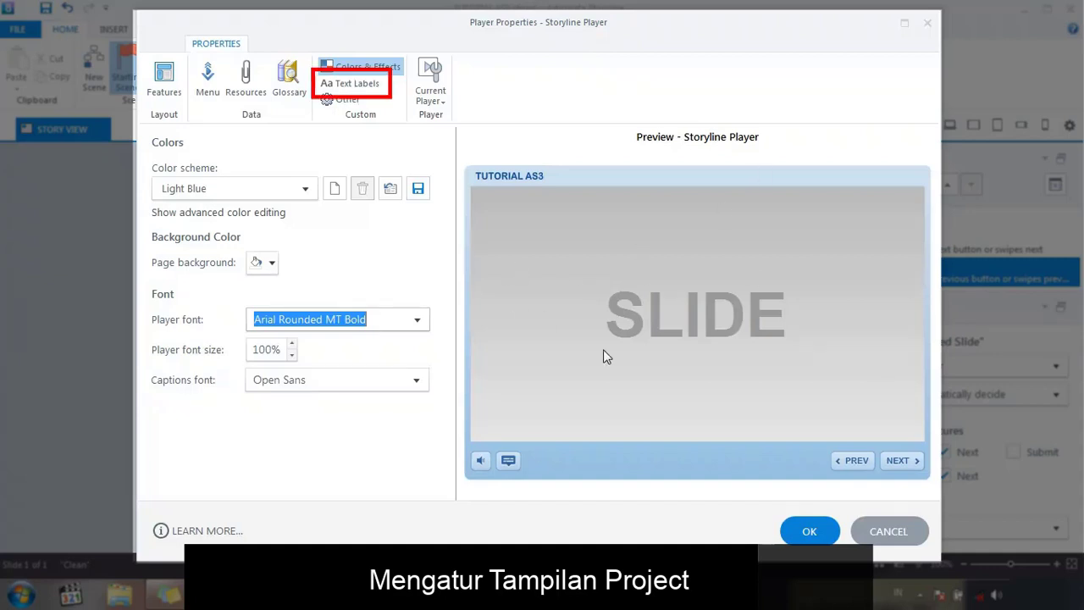
- Switch the language of the player's text labels to Indonesian (Indonesia)
left_click(361, 88)
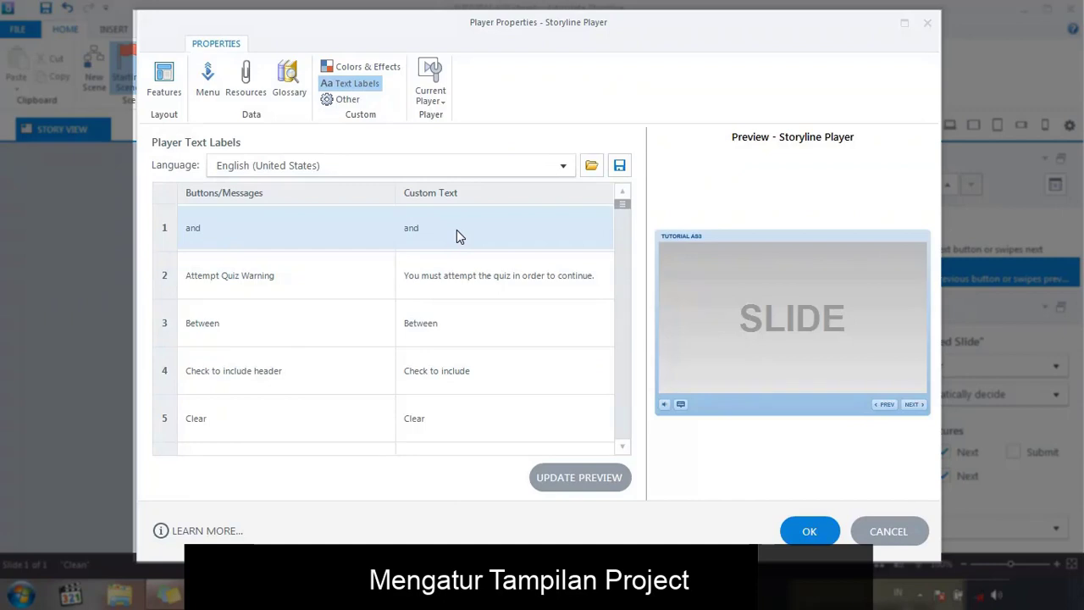
left_click(295, 166)
left_click(353, 286)
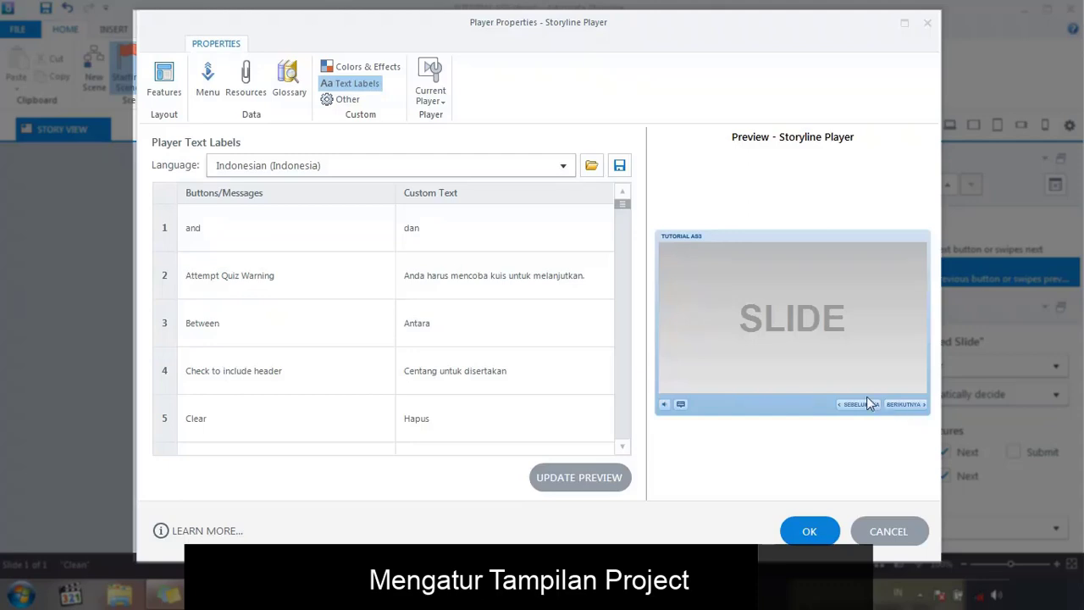
- Set the browser size to Resize browser to optimal size and the player size to Scale player to fill browser window
left_click(351, 103)
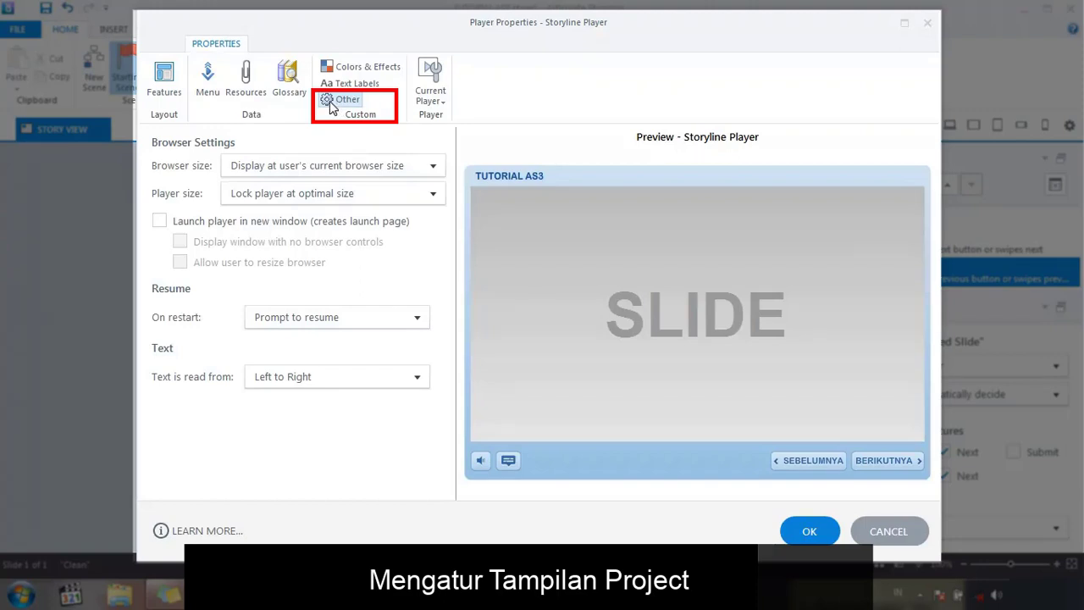
left_click(331, 102)
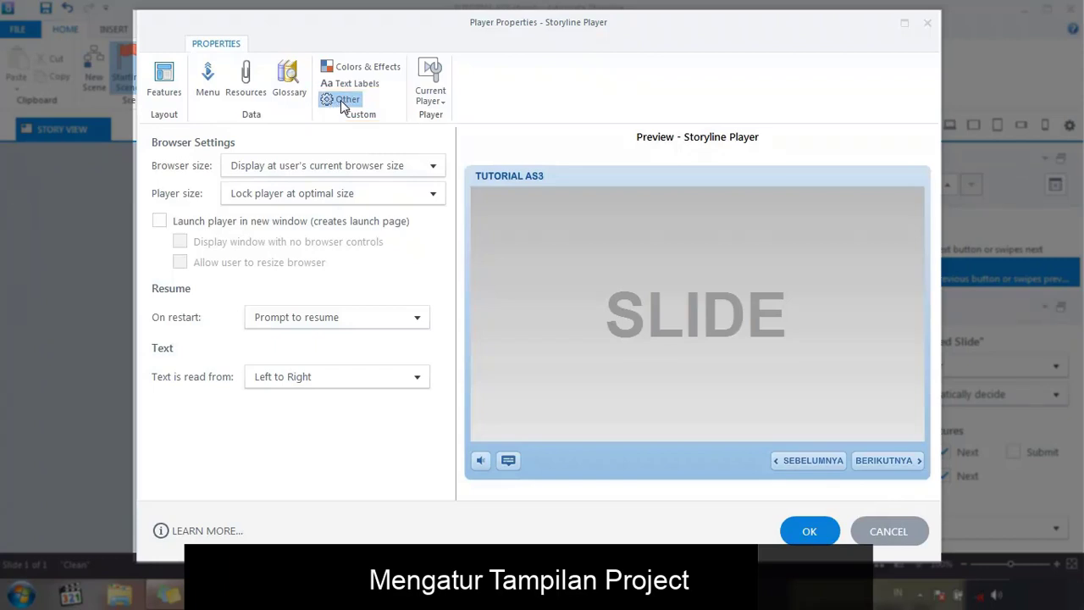
left_click(378, 167)
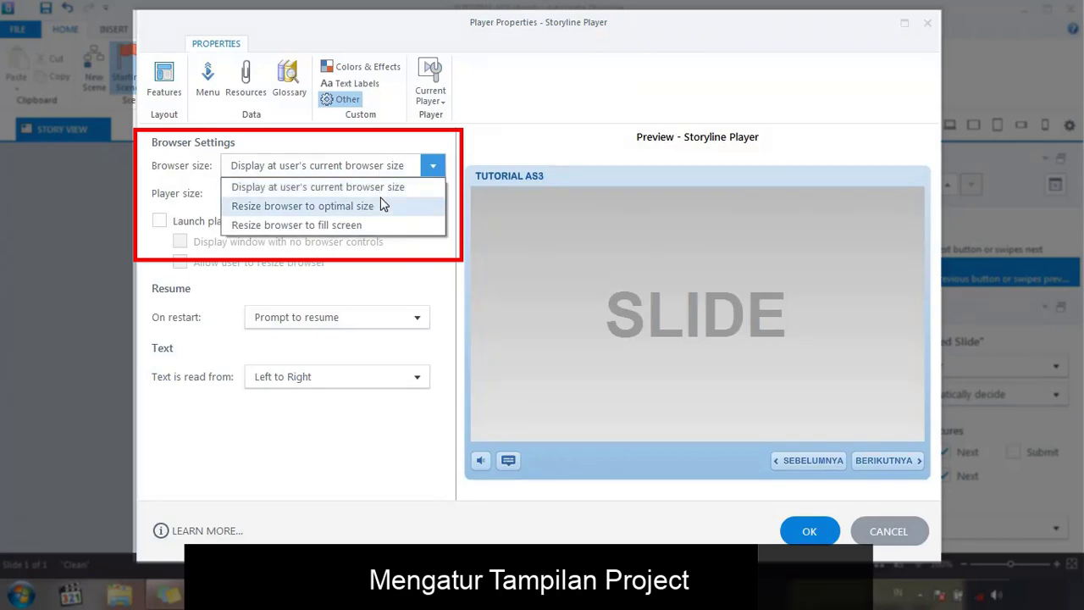
left_click(390, 206)
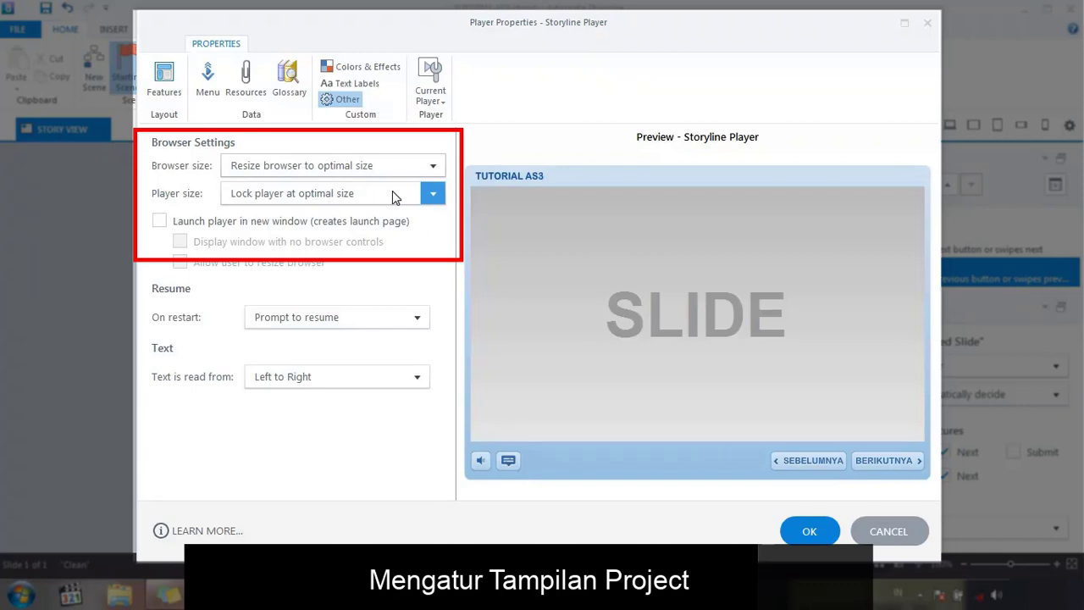
left_click(394, 197)
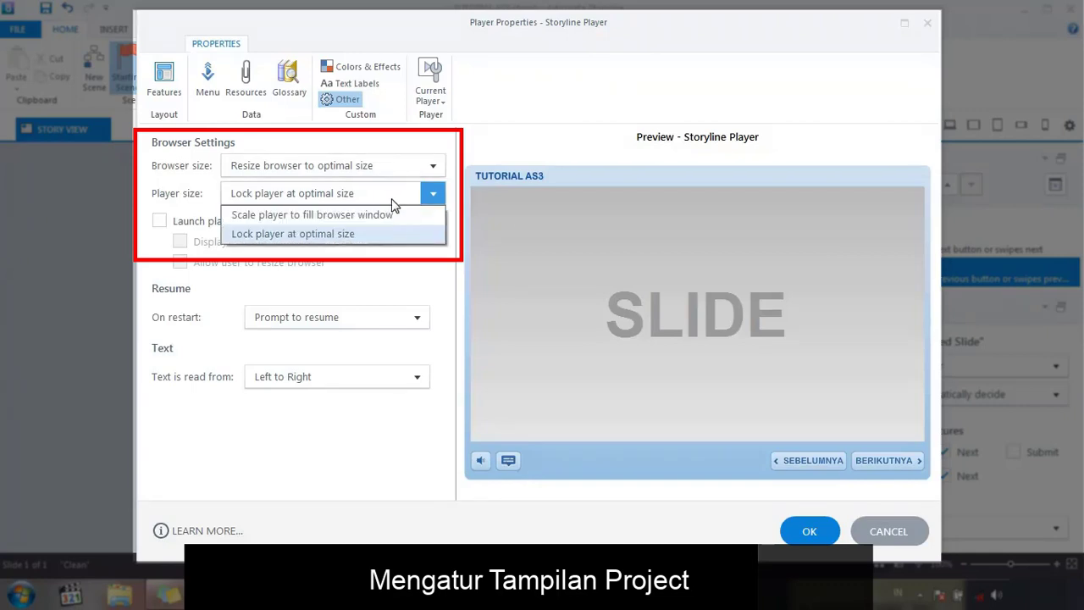
left_click(392, 214)
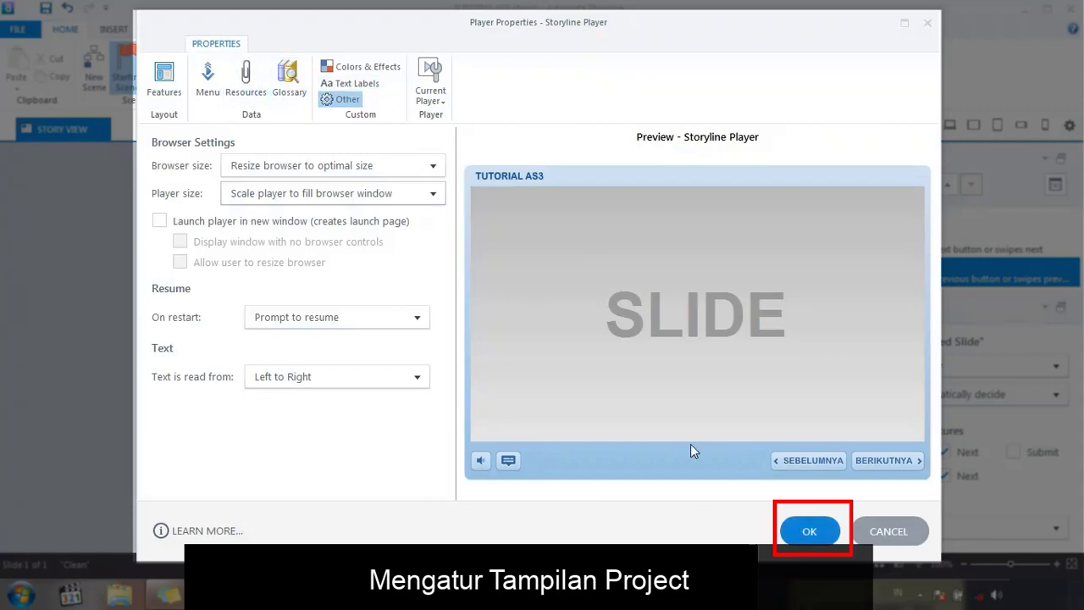
- Turn off the Captions control among the player features and apply the player properties
left_click(433, 86)
left_click(433, 87)
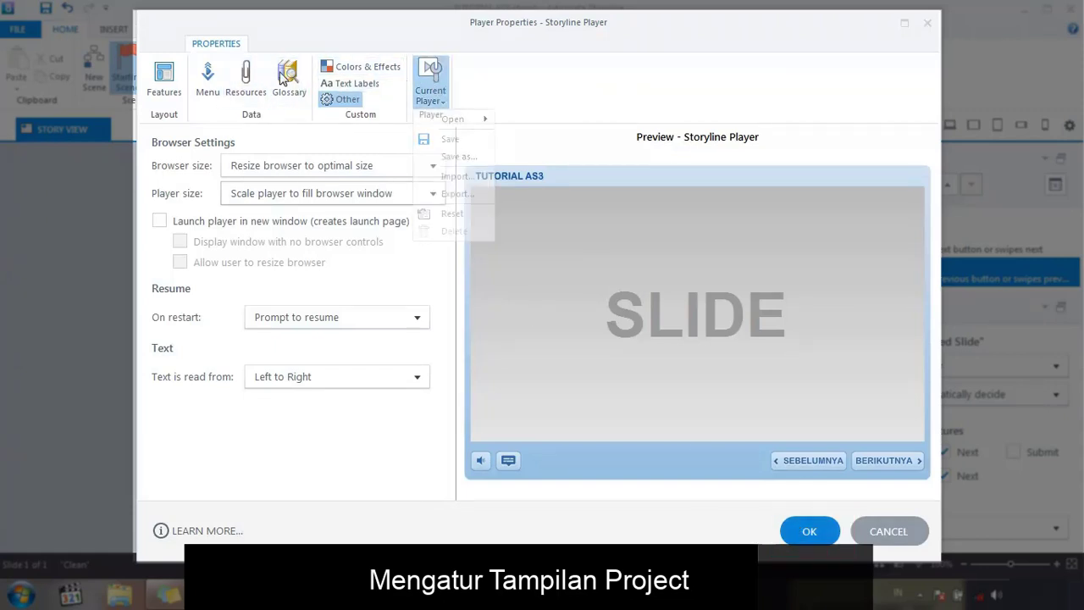
left_click(167, 86)
scroll(373, 372, "down", 3)
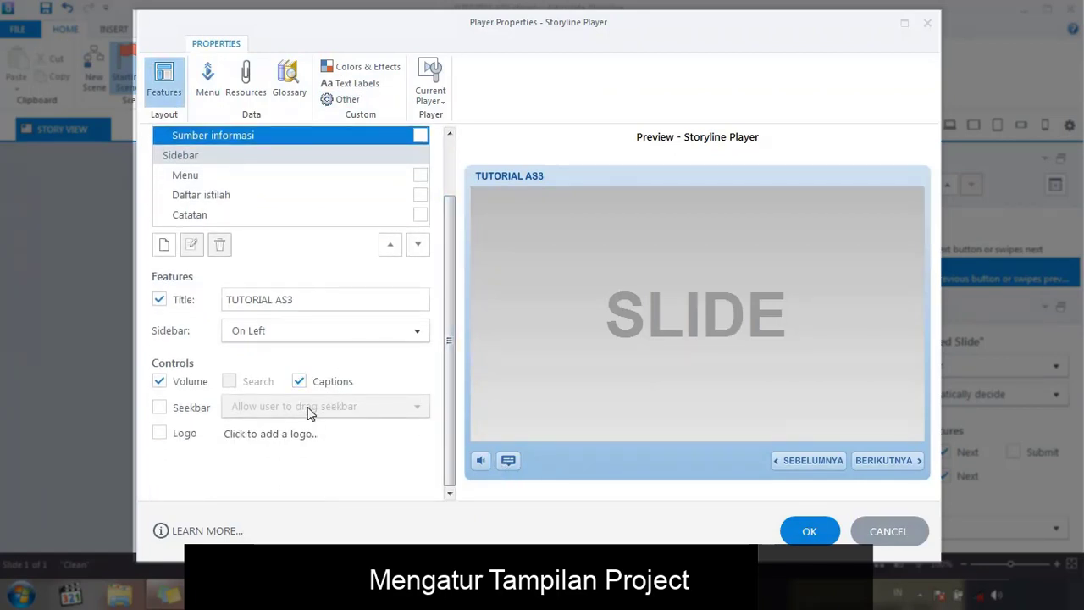
left_click(299, 382)
left_click(809, 532)
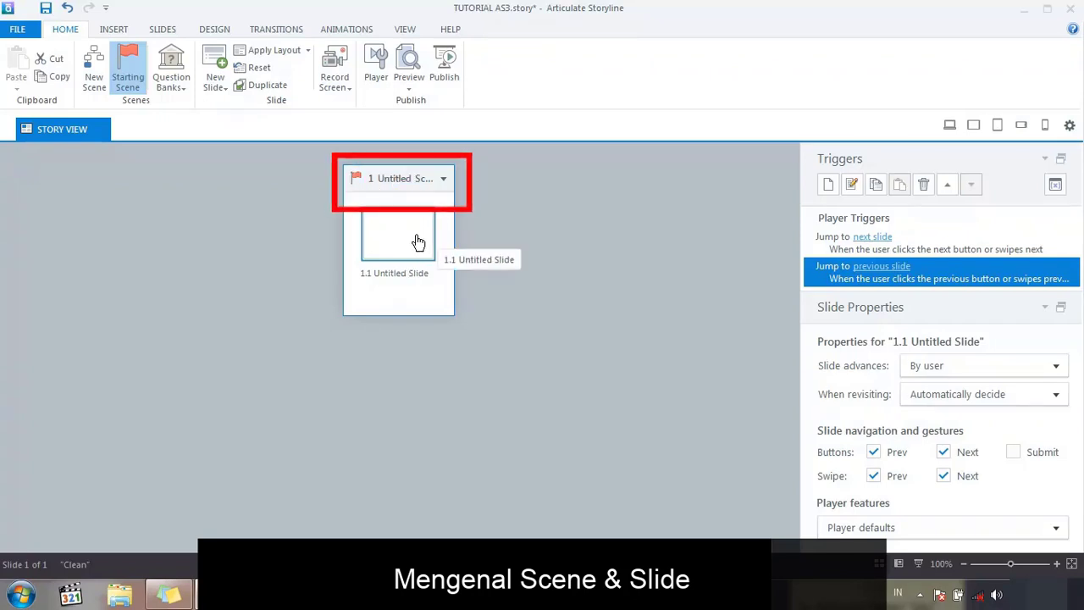
double_click(410, 177)
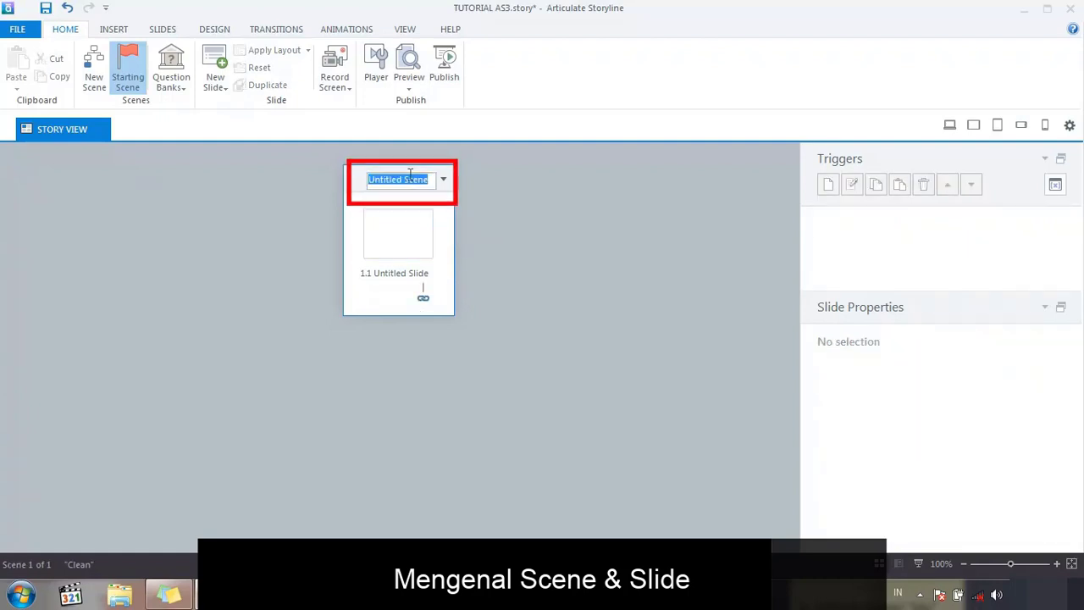
type("OP")
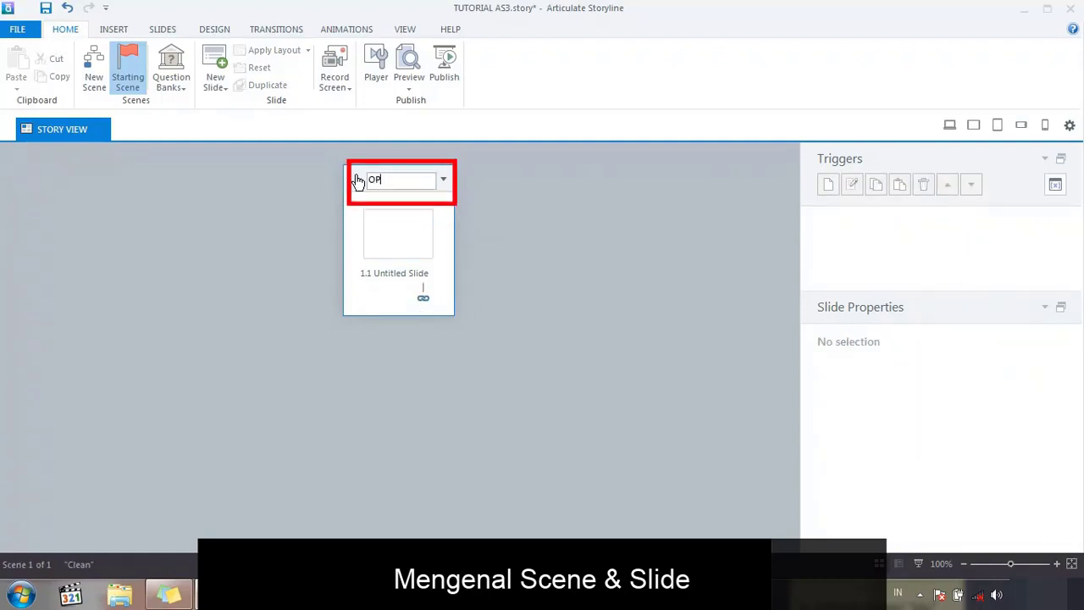
key("BackSpace")
key("BackSpace")
left_click(490, 262)
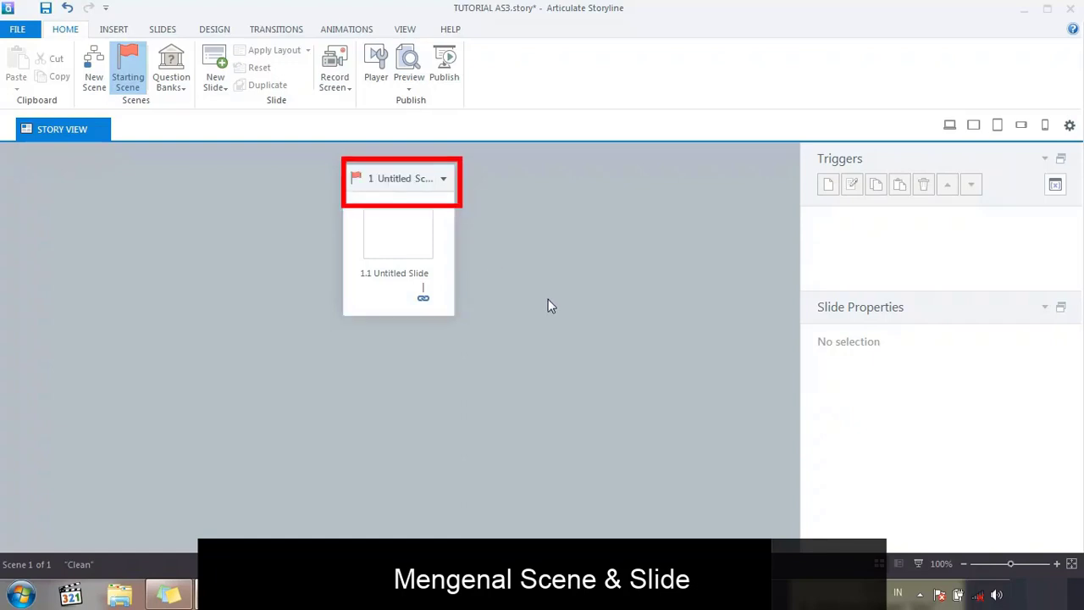
- Rename the untitled first scene as OPENING
double_click(401, 180)
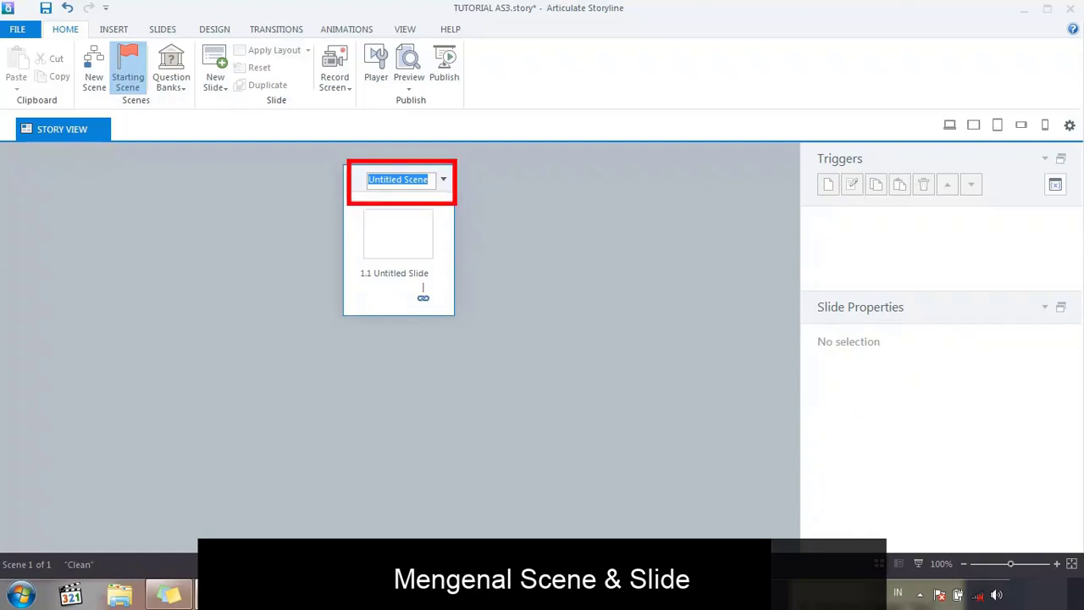
type("OPEM")
key("BackSpace")
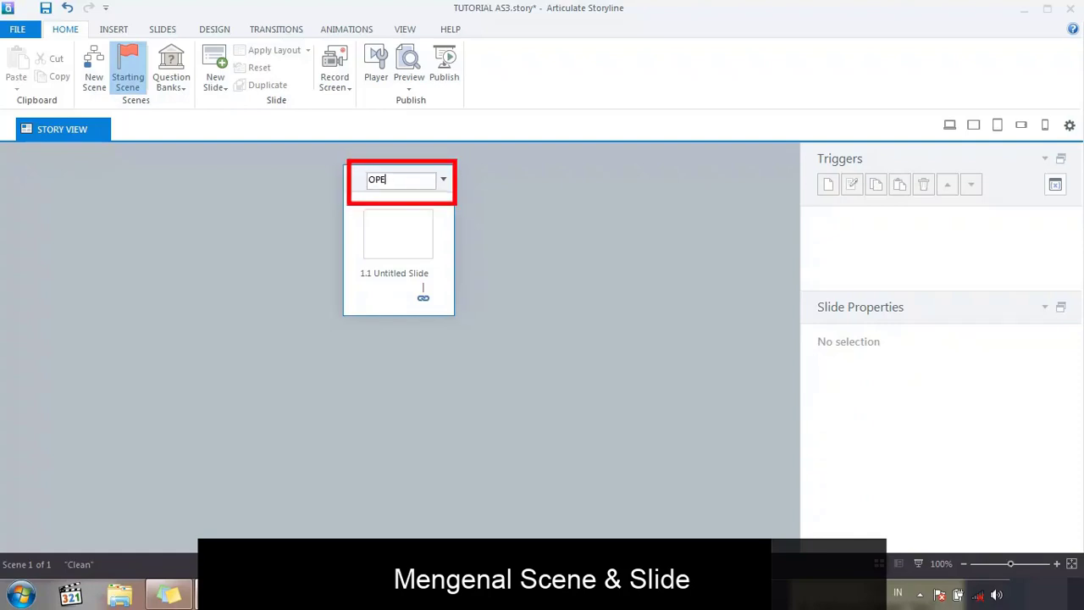
type("NING")
left_click(557, 225)
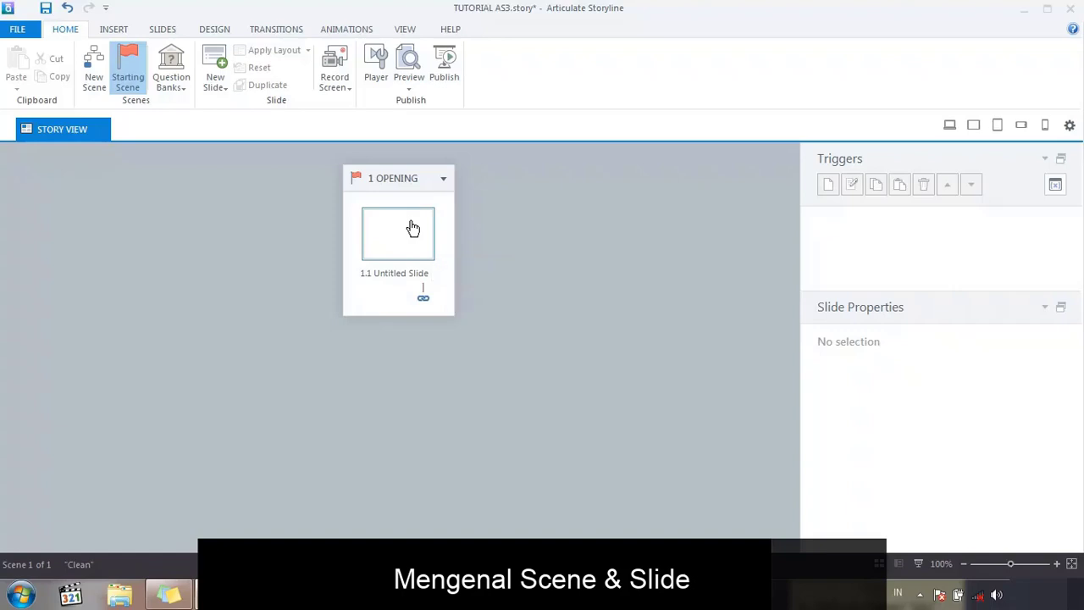
- Add three new scenes to the story after the OPENING scene
left_click(94, 83)
left_click(94, 82)
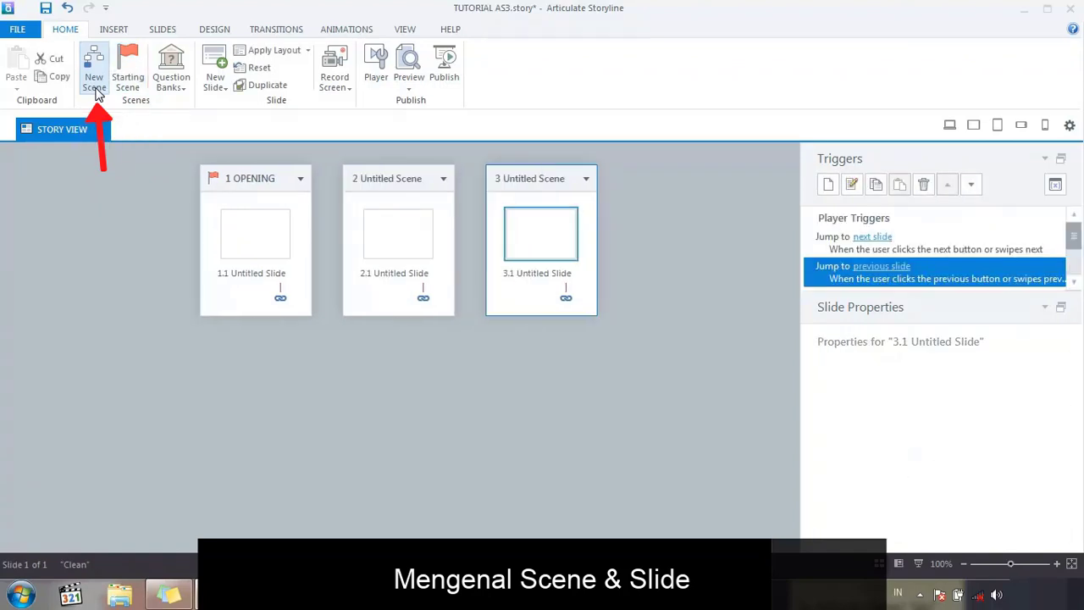
left_click(96, 90)
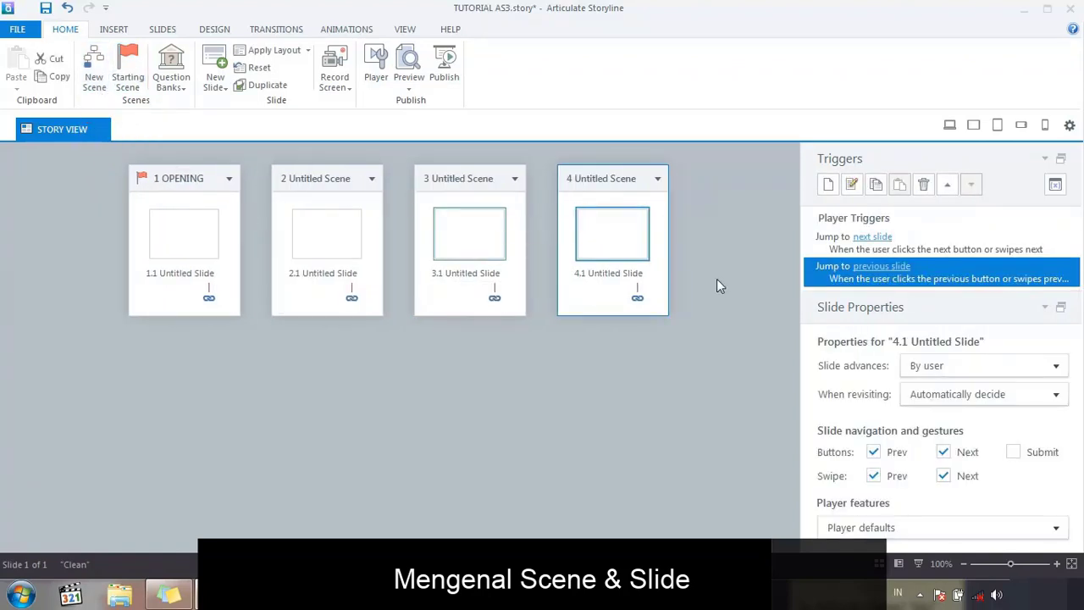
- Rename the second scene as KOMPETENSI and the third scene as MATERI
double_click(334, 178)
type("KOM")
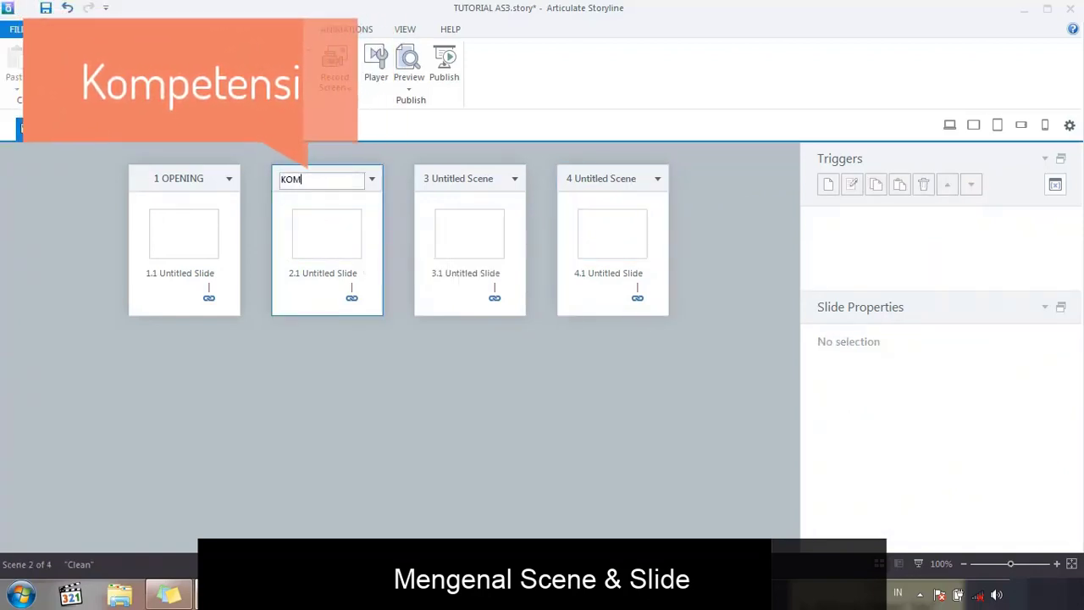
type("PETENSI")
left_click(465, 190)
double_click(473, 183)
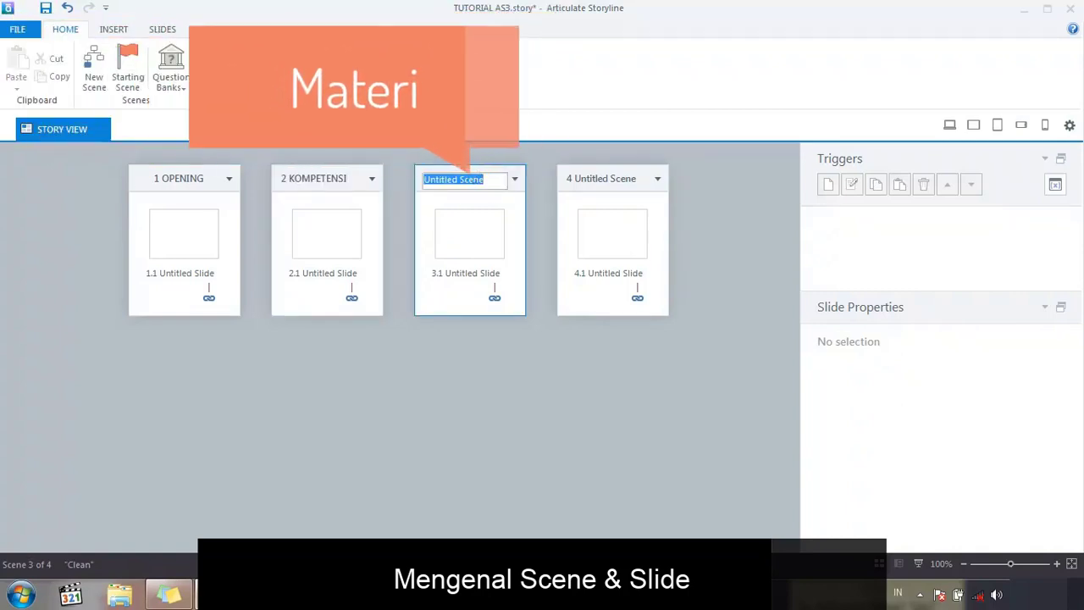
type("MATERI")
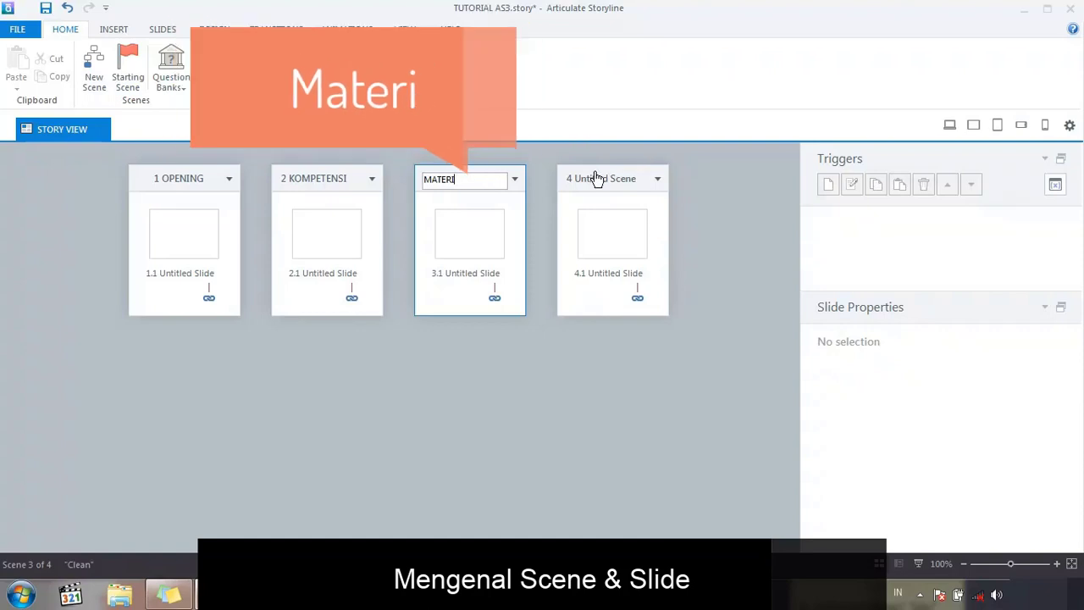
- Rename the fourth scene as EVALUASI
left_click(597, 179)
double_click(602, 179)
type("E")
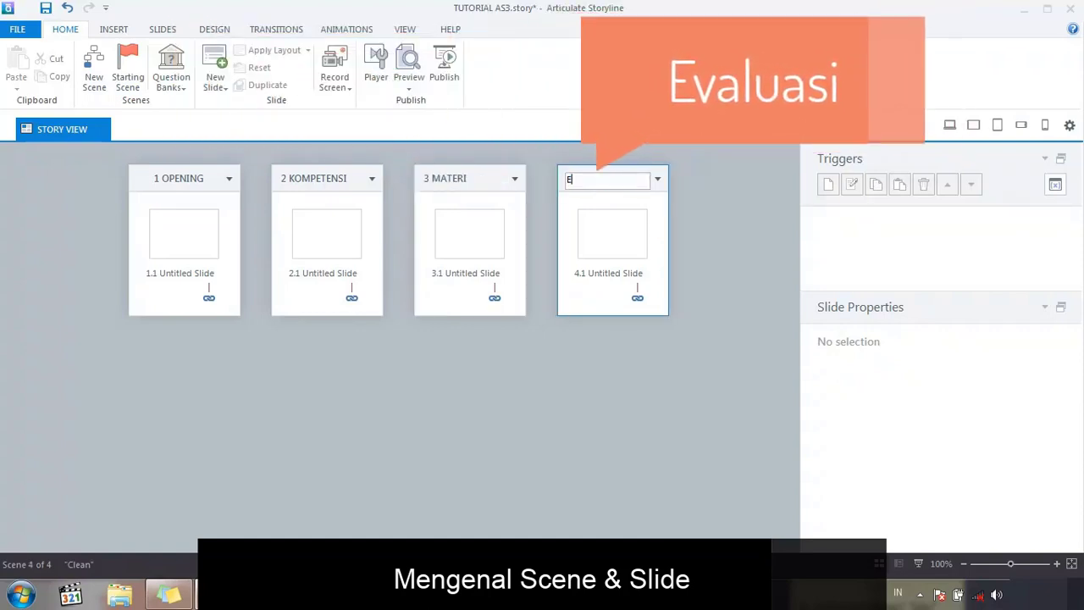
type("VALUASI")
left_click(572, 409)
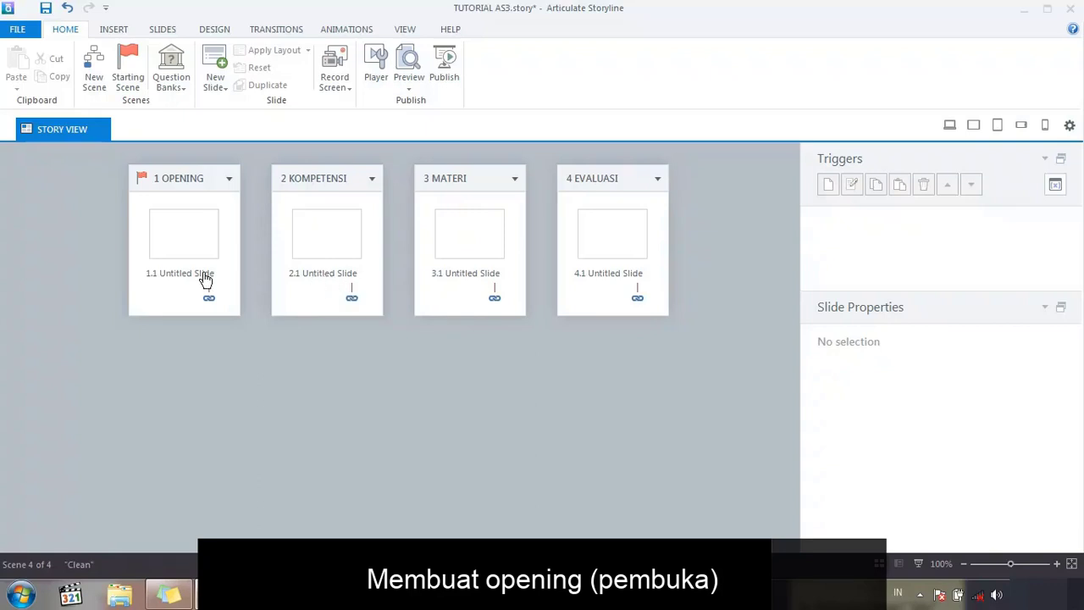
- Open the OPENING scene's untitled slide 1.1 for editing
left_click(162, 242)
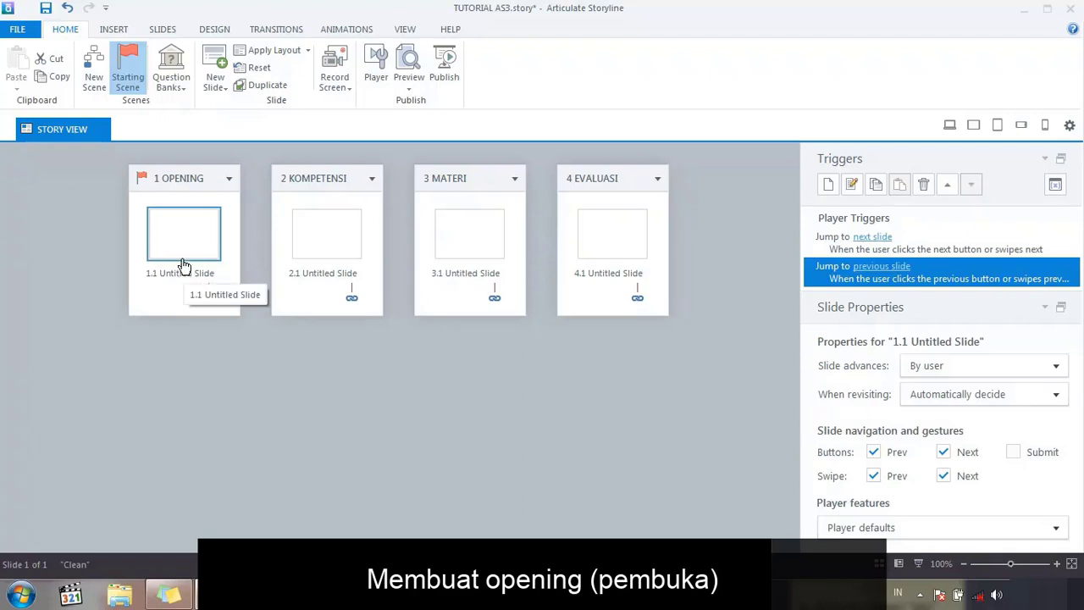
double_click(180, 244)
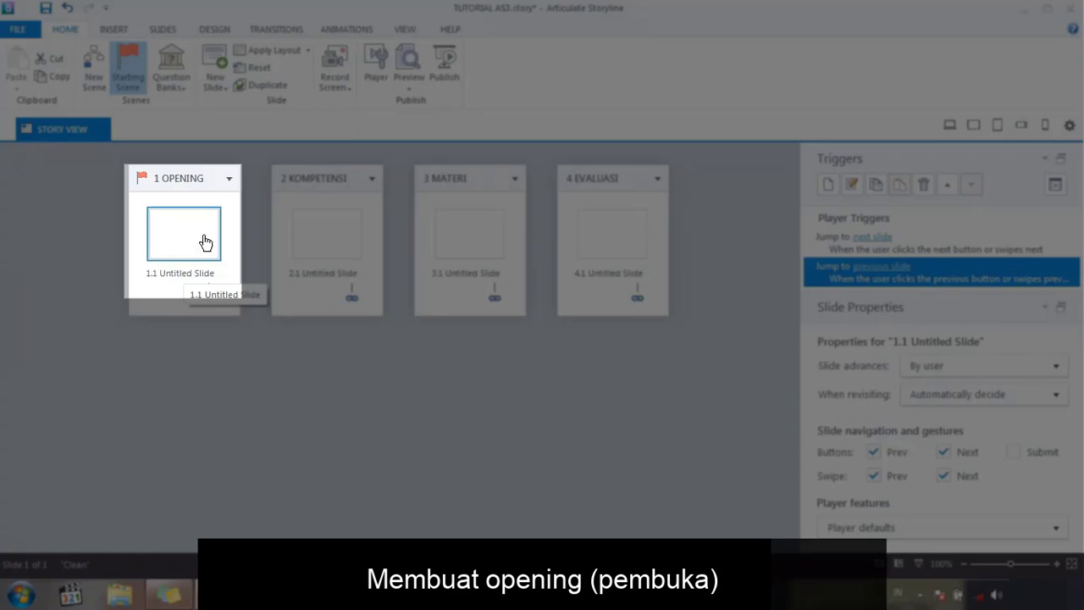
double_click(202, 242)
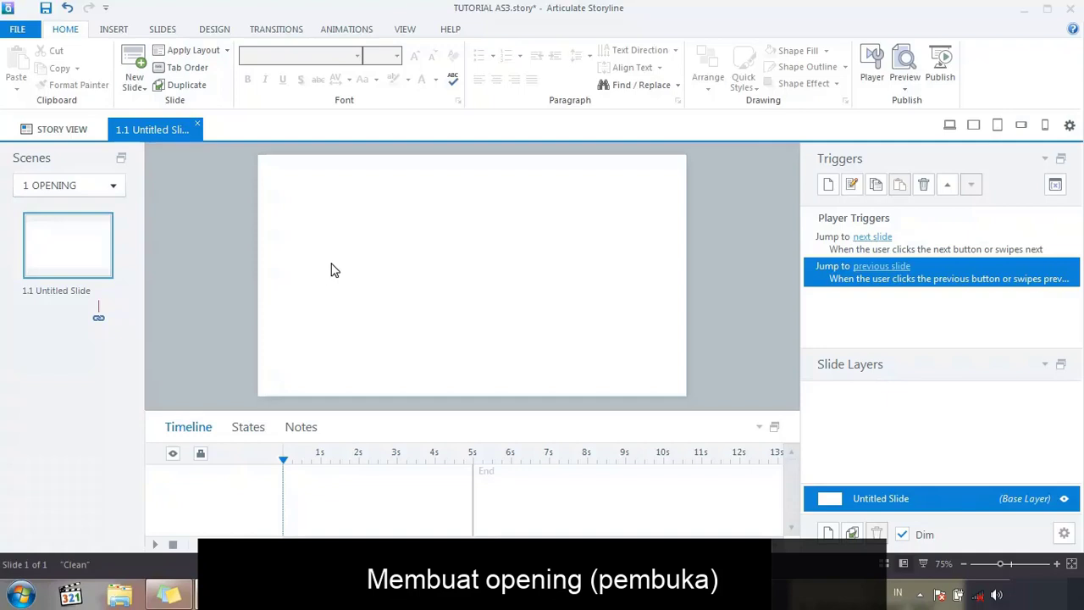
- Insert the Logo Balai picture from the BAHAN GAMBAR folder onto the slide
left_click(114, 30)
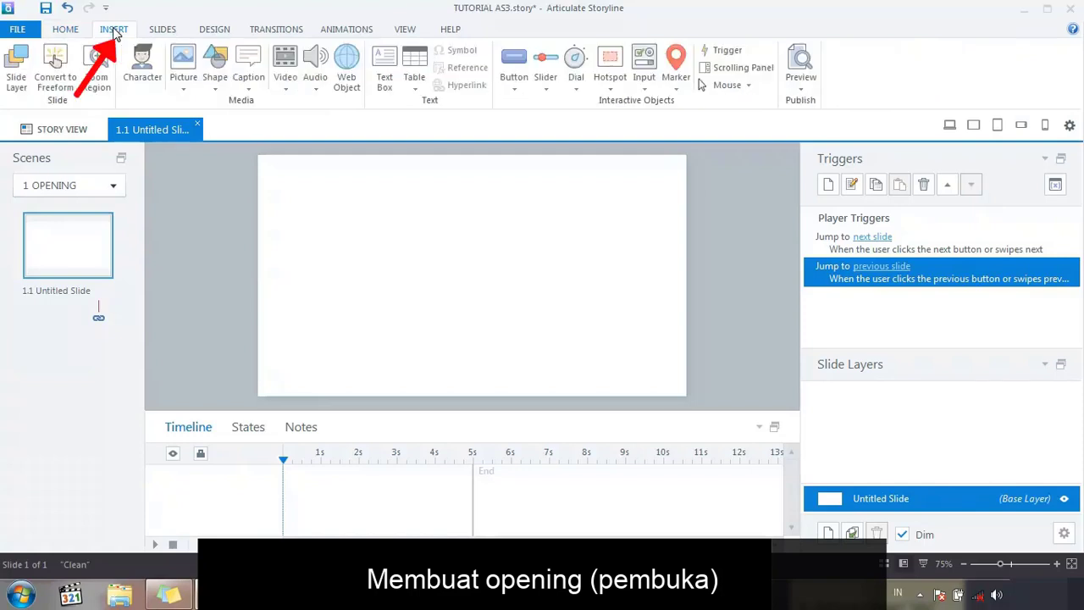
left_click(184, 92)
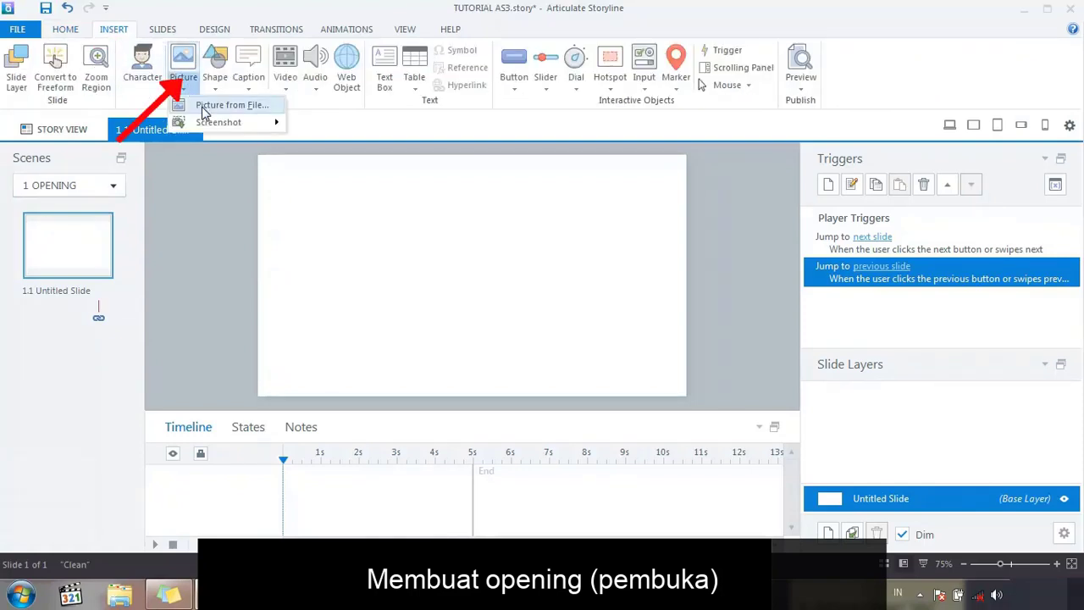
left_click(227, 106)
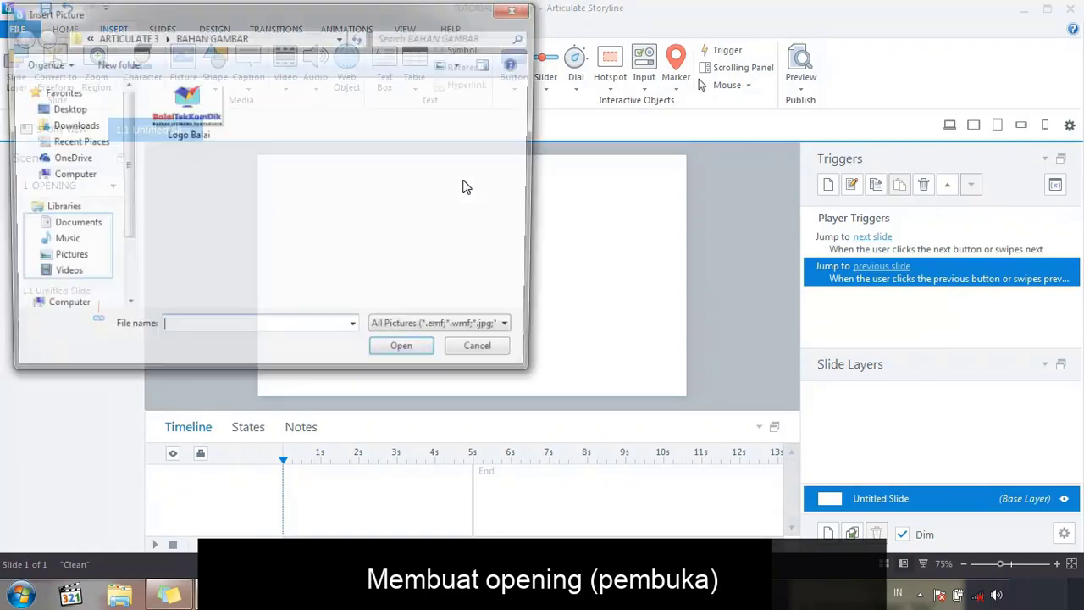
double_click(210, 125)
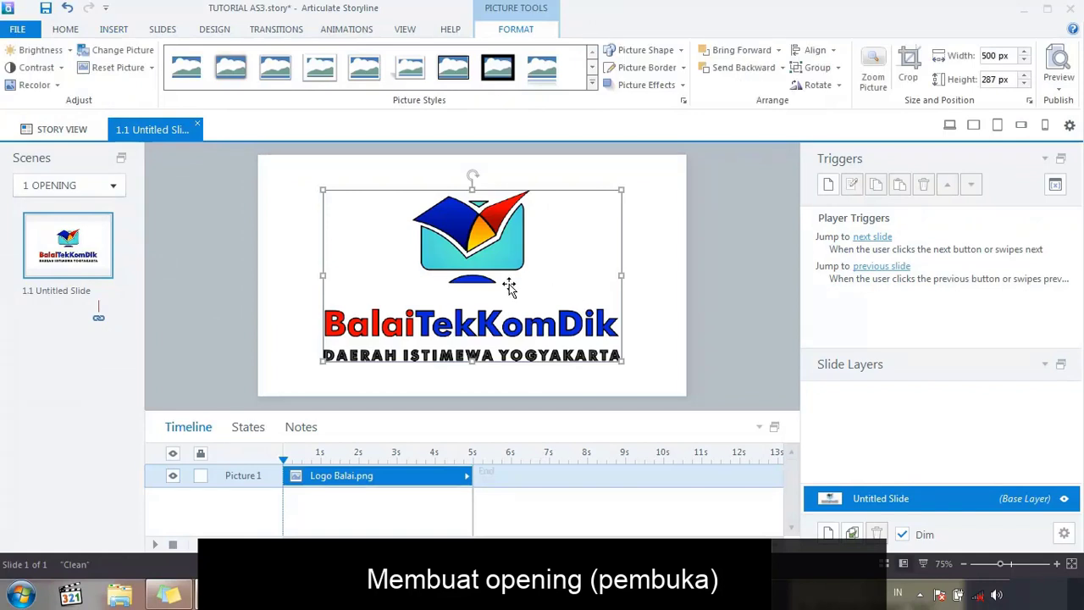
- Shrink the logo to about 430 by 247 px and centre it horizontally in the upper part of the slide
left_click_drag(489, 288, 483, 273)
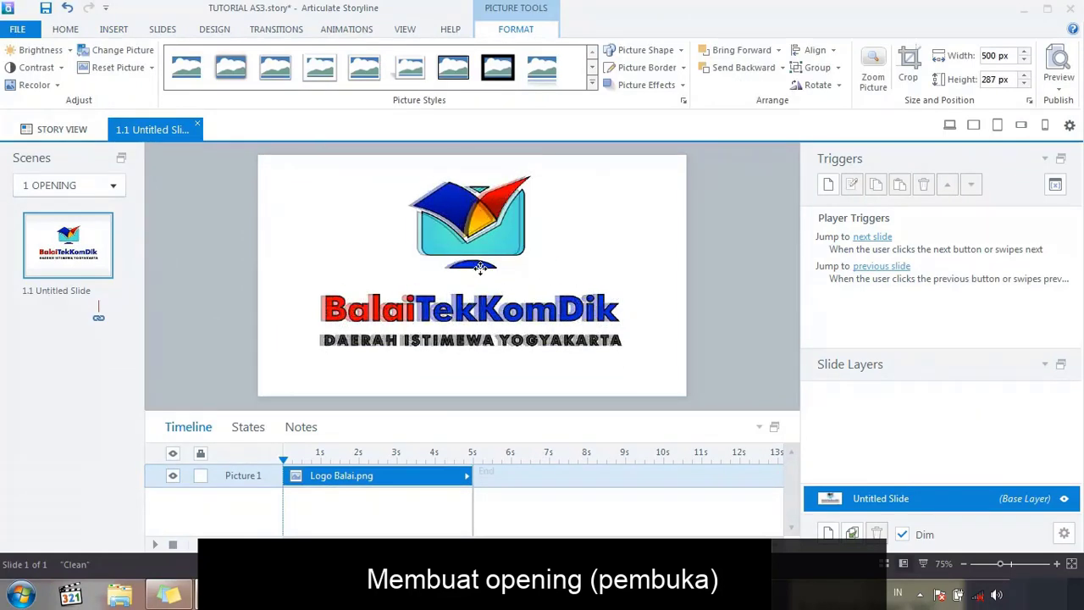
left_click_drag(621, 174, 580, 198)
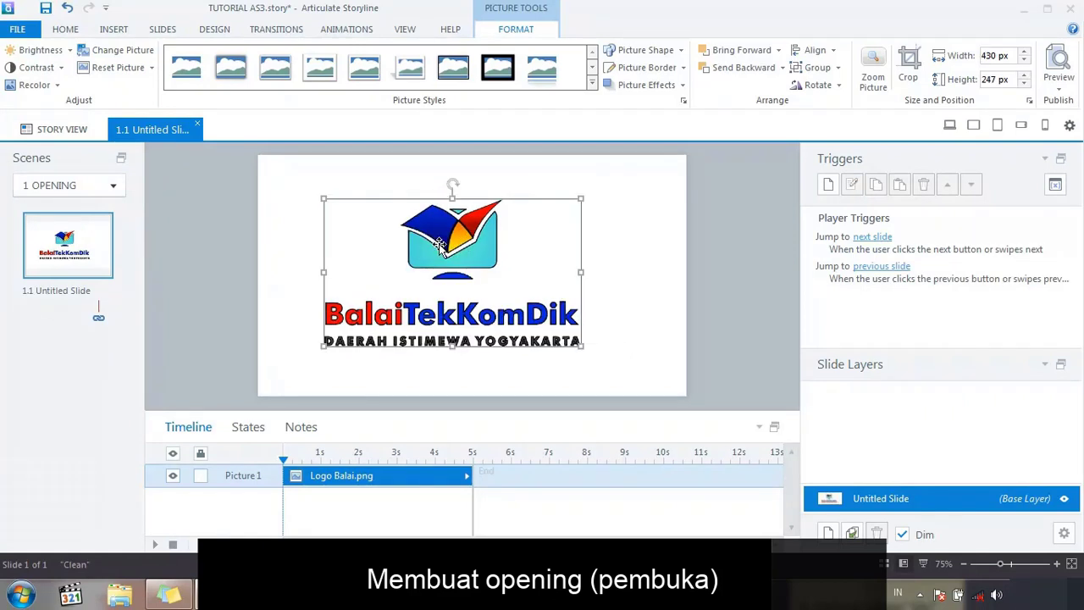
left_click_drag(434, 240, 489, 241)
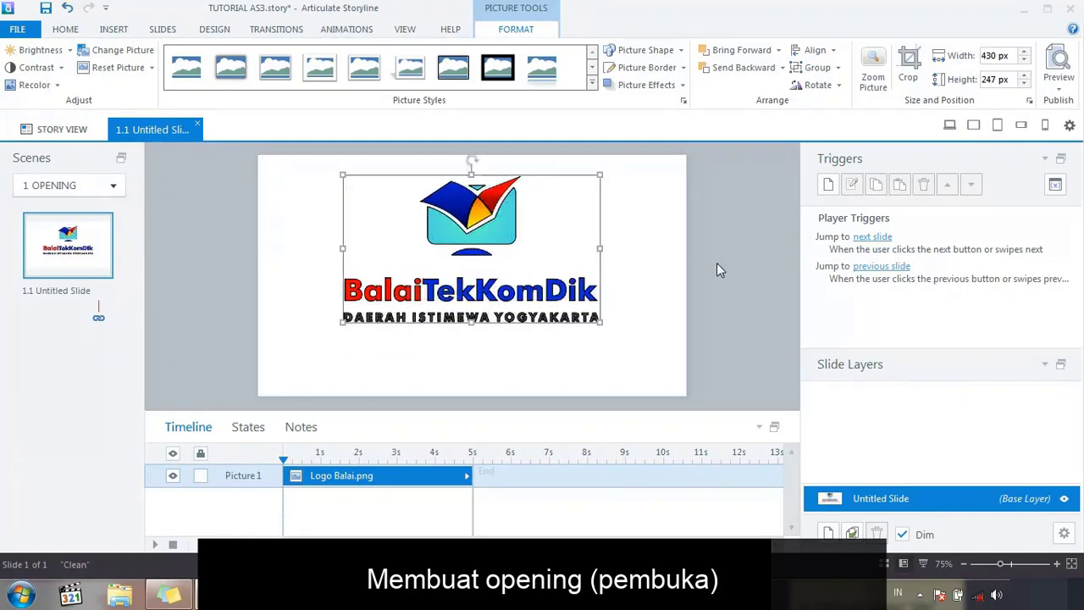
left_click(628, 264)
left_click(547, 254)
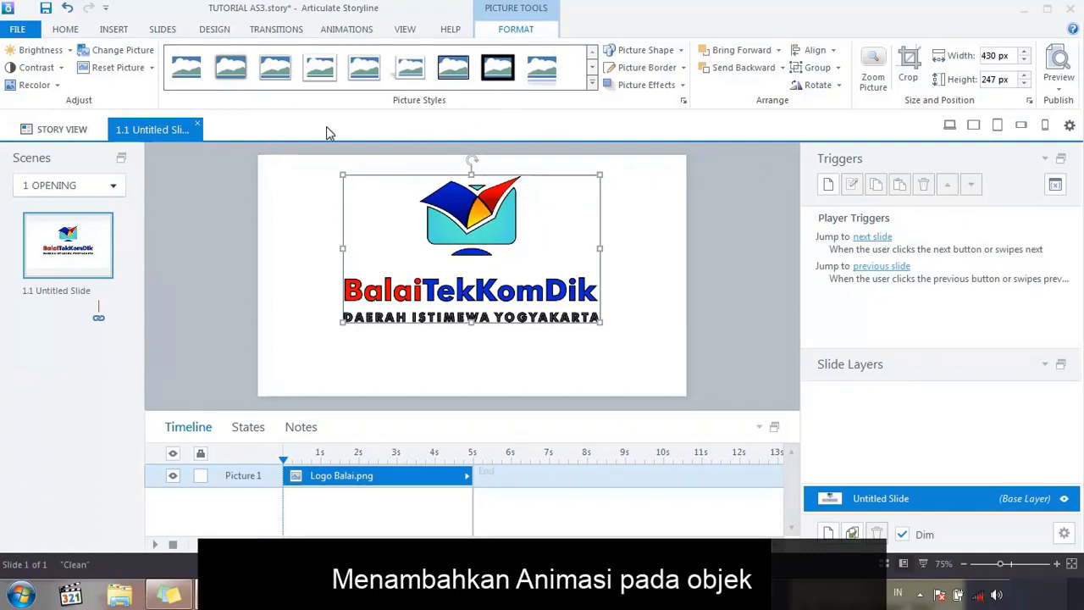
- Give the logo a Fade entrance animation with a duration of 0.75 seconds
left_click(343, 30)
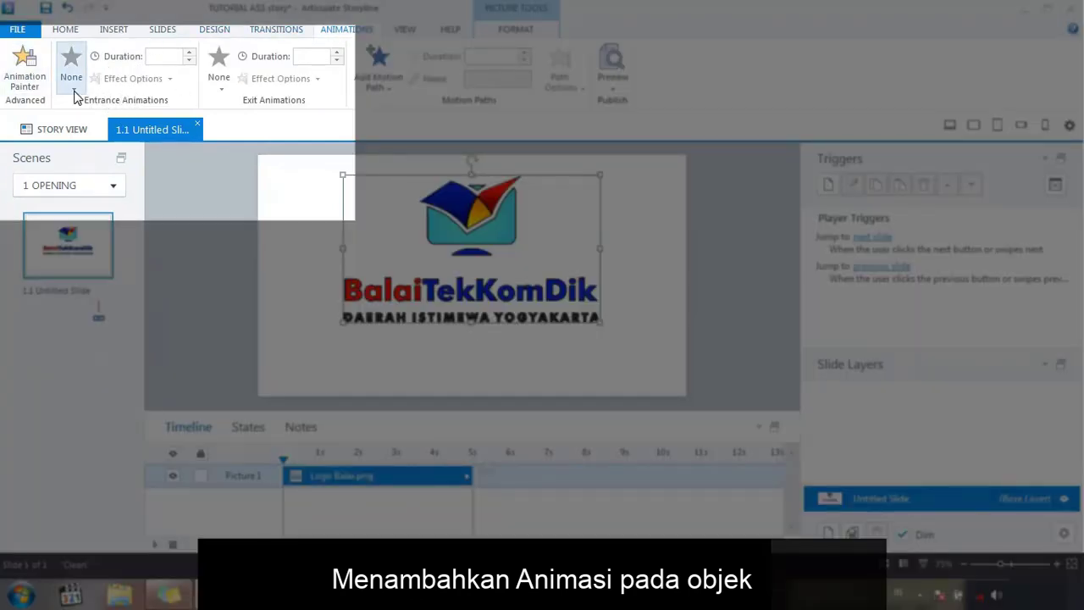
left_click(72, 89)
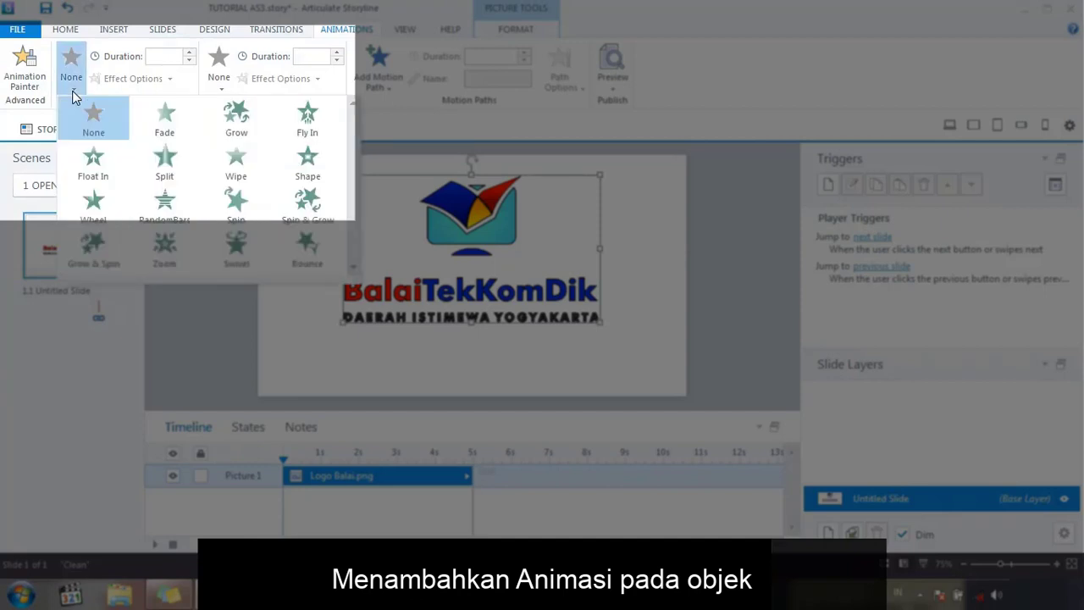
left_click(174, 131)
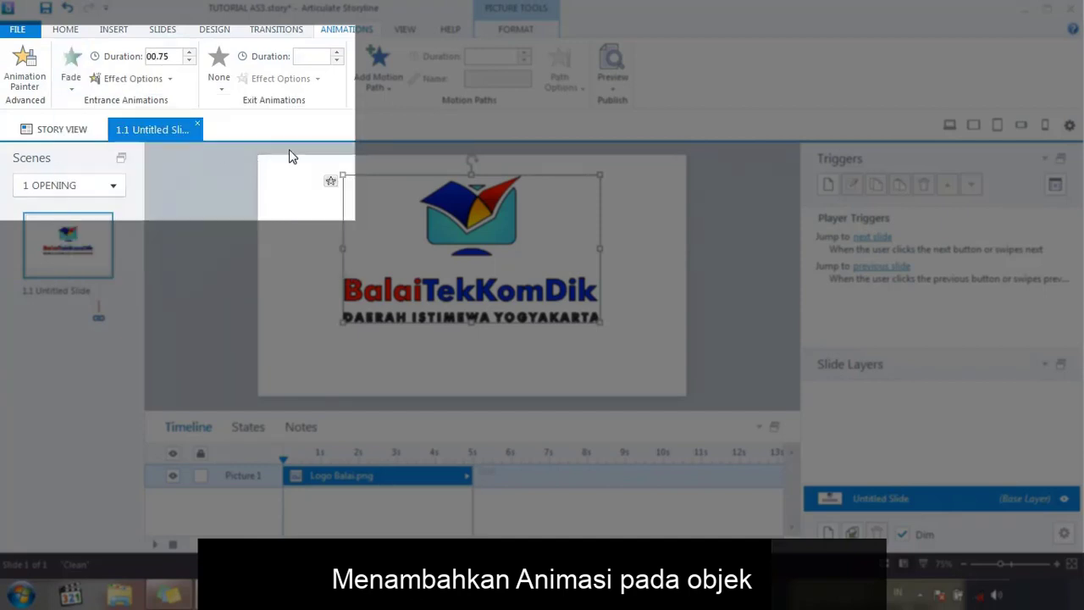
left_click(191, 52)
left_click(190, 61)
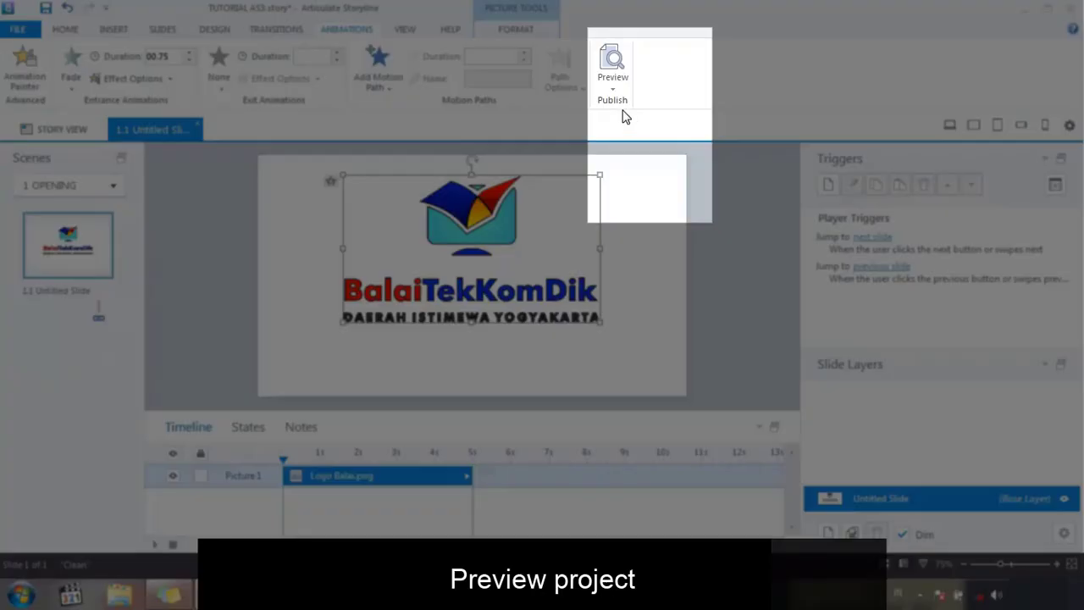
- Preview only this slide and replay it several times to check the logo's entrance animation
left_click(616, 93)
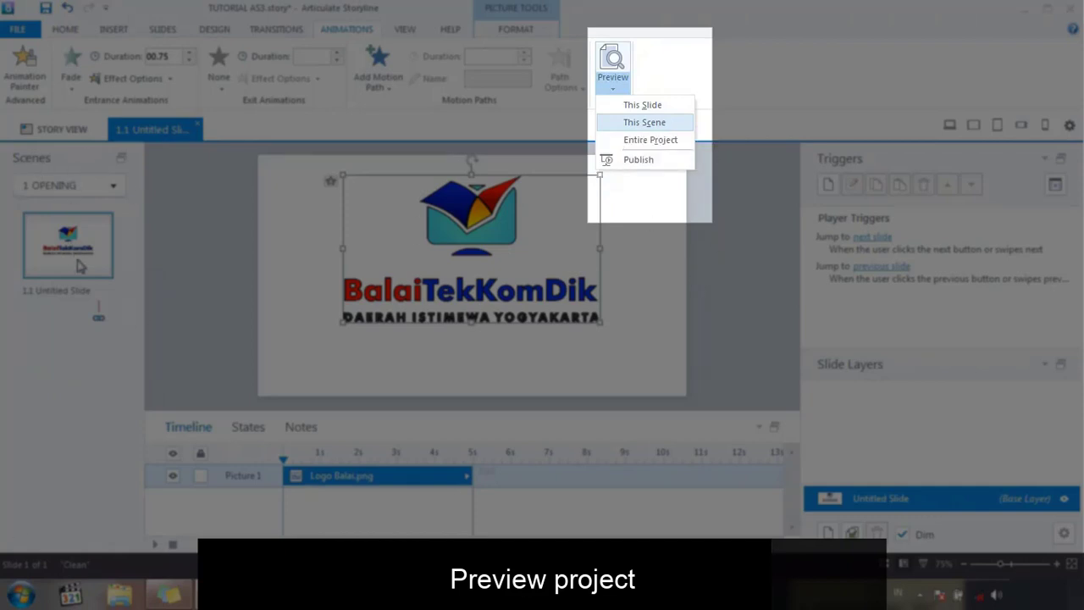
left_click(650, 106)
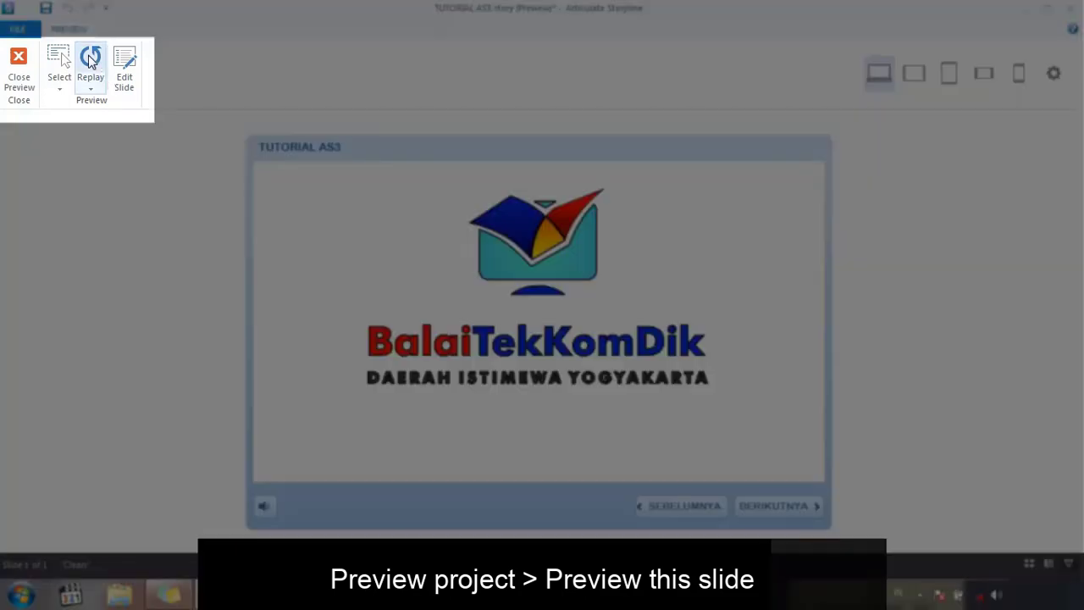
left_click(91, 62)
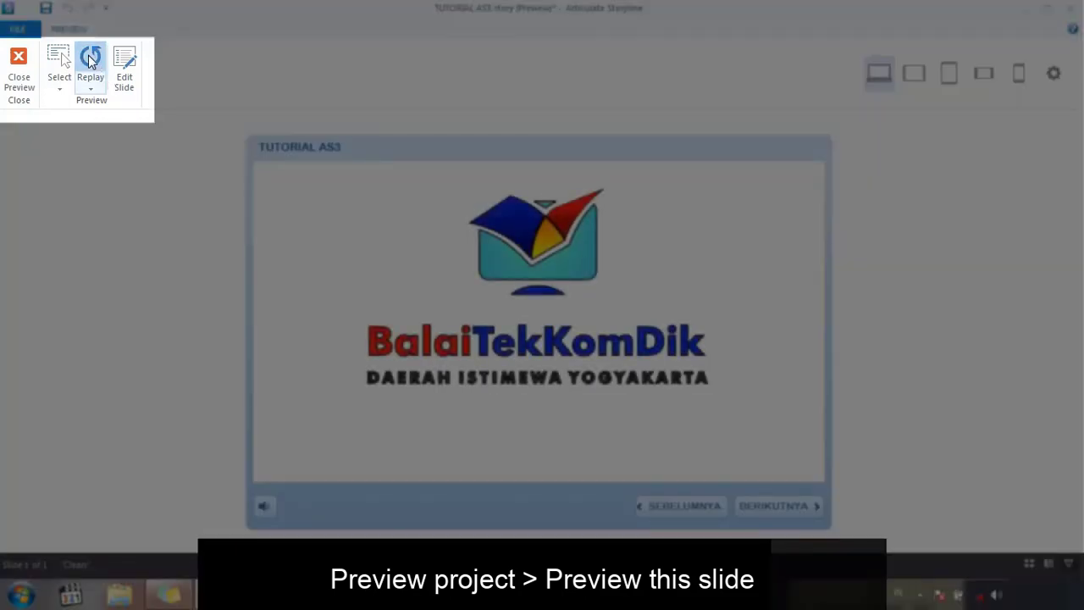
left_click(92, 62)
left_click(91, 62)
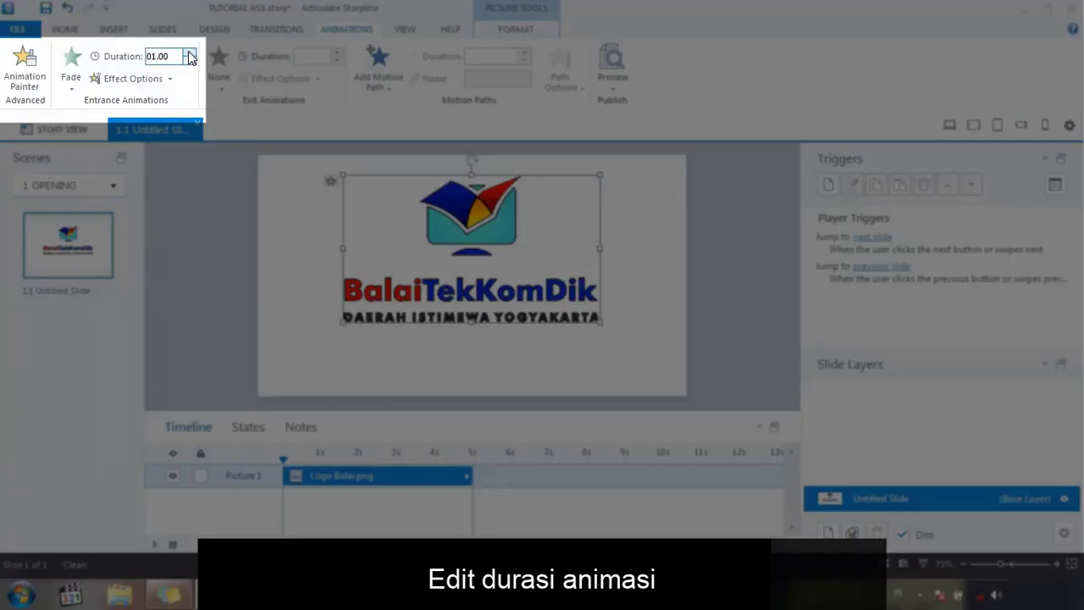
- Set the logo's Fade entrance duration to 1.25 seconds, replay it in a preview of this slide and close the preview
left_click(190, 52)
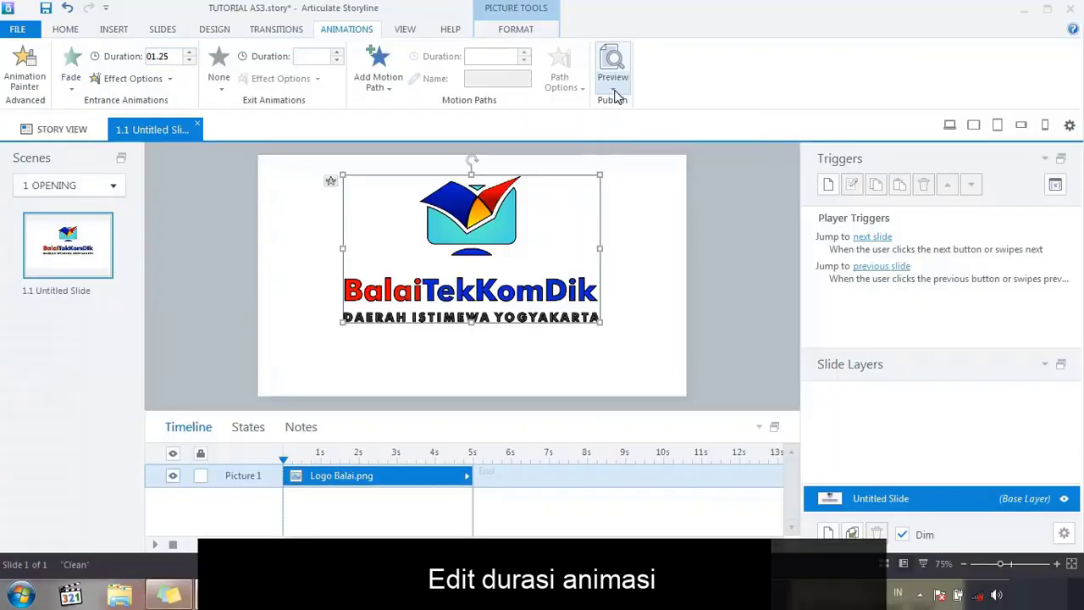
left_click(615, 92)
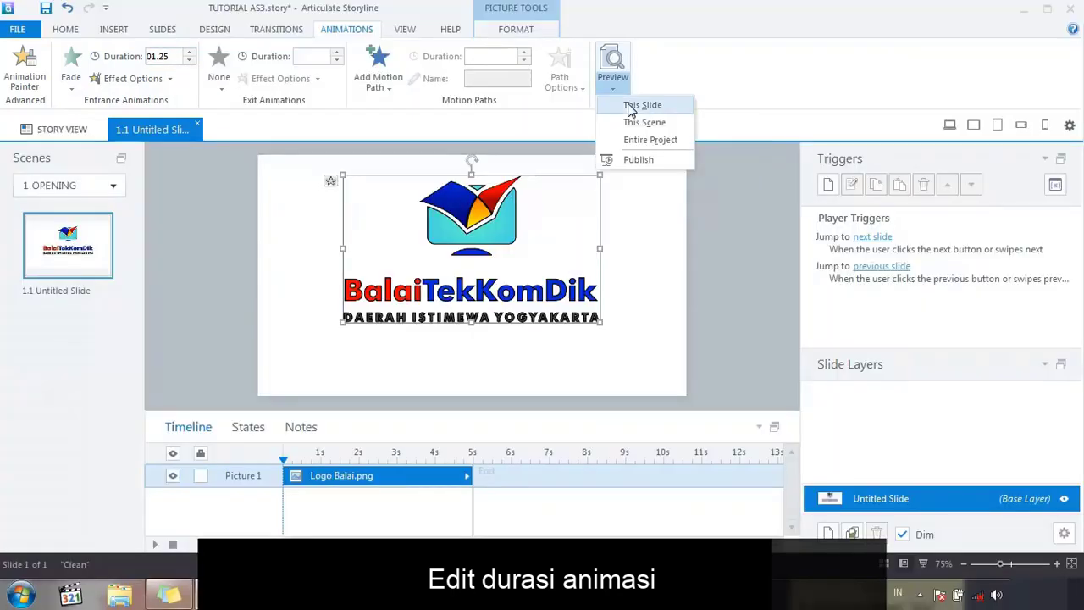
left_click(631, 106)
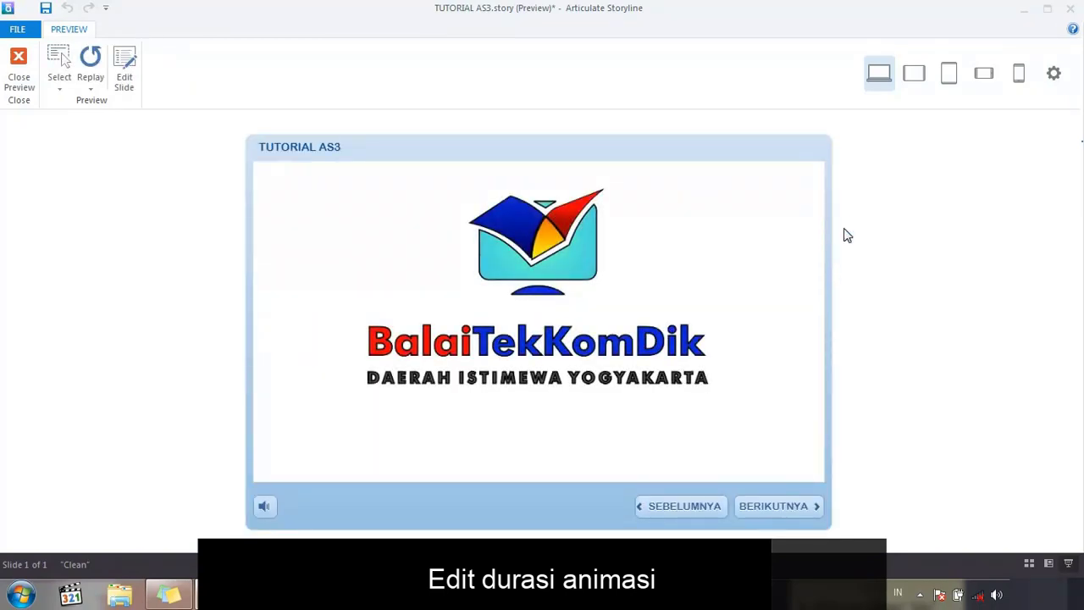
left_click(96, 68)
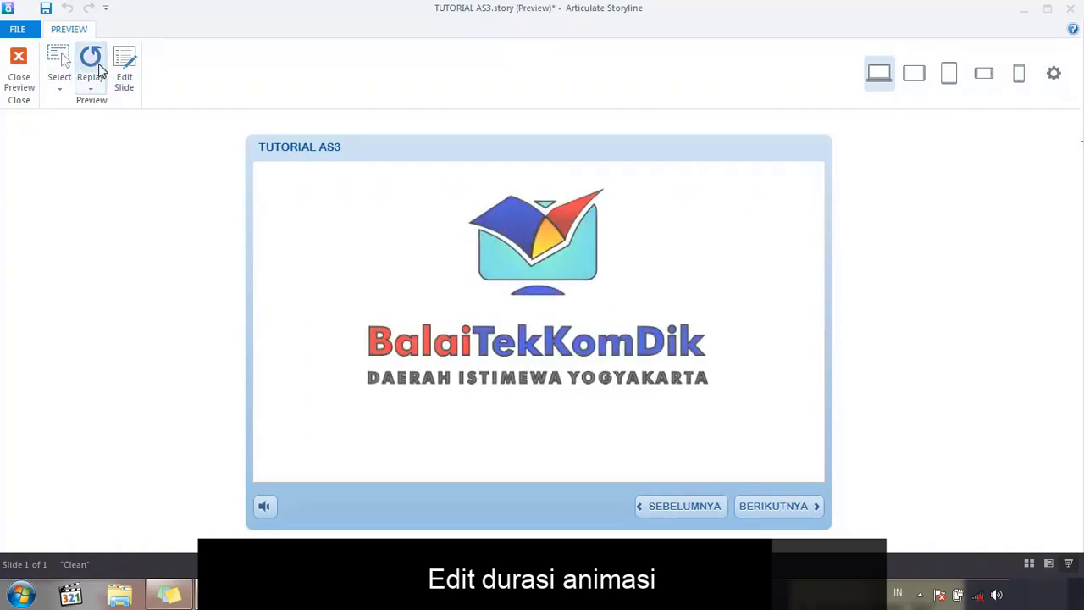
left_click(18, 76)
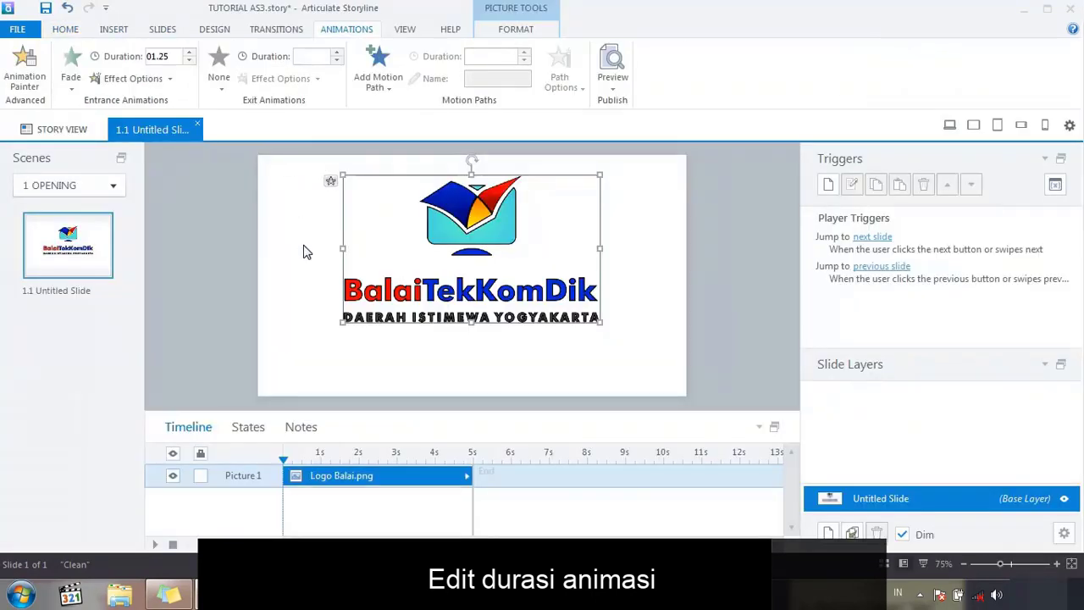
- Insert a text box below the logo with the text MEMPERSEMBAHKAN
left_click(307, 252)
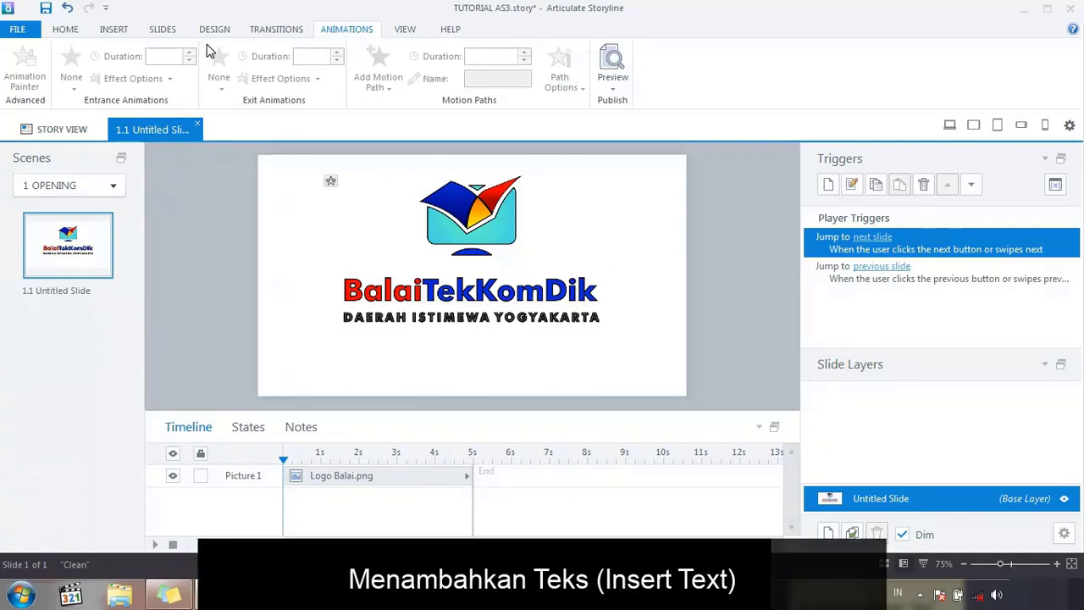
left_click(114, 30)
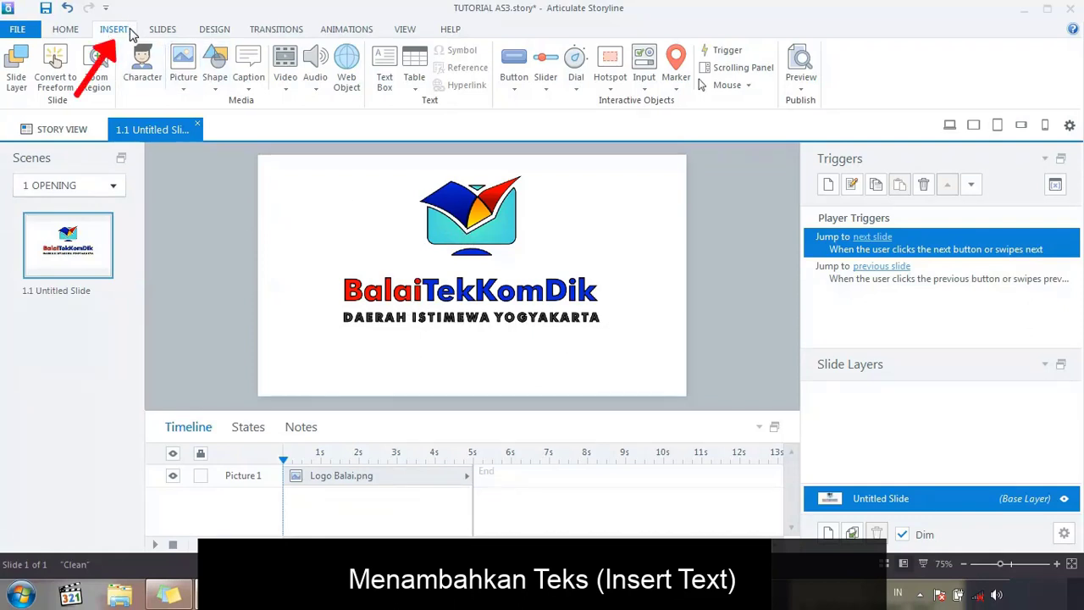
left_click(384, 80)
left_click(367, 343)
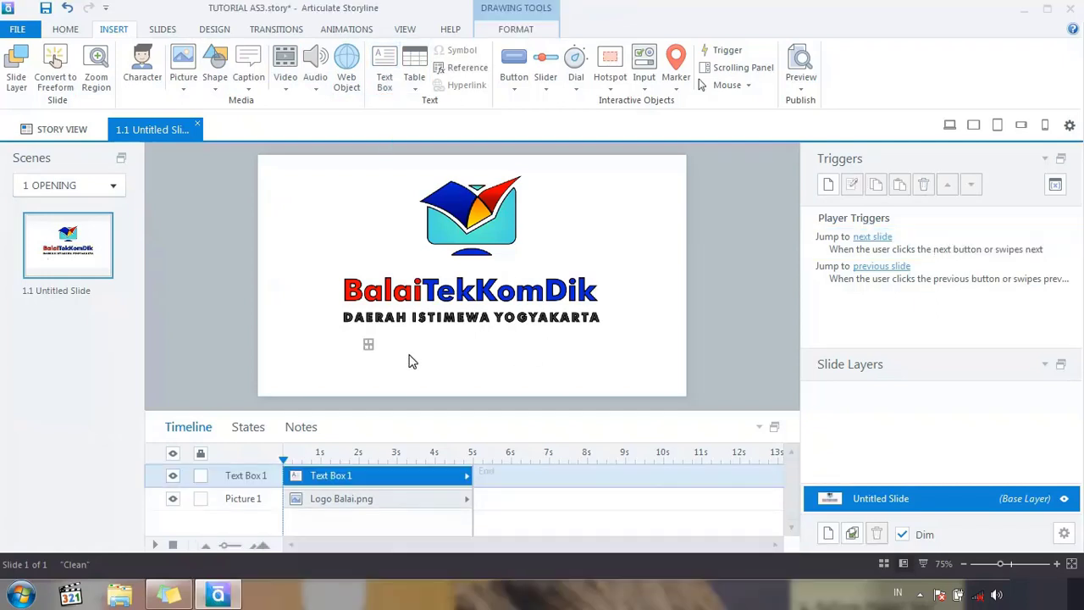
type("TUTO")
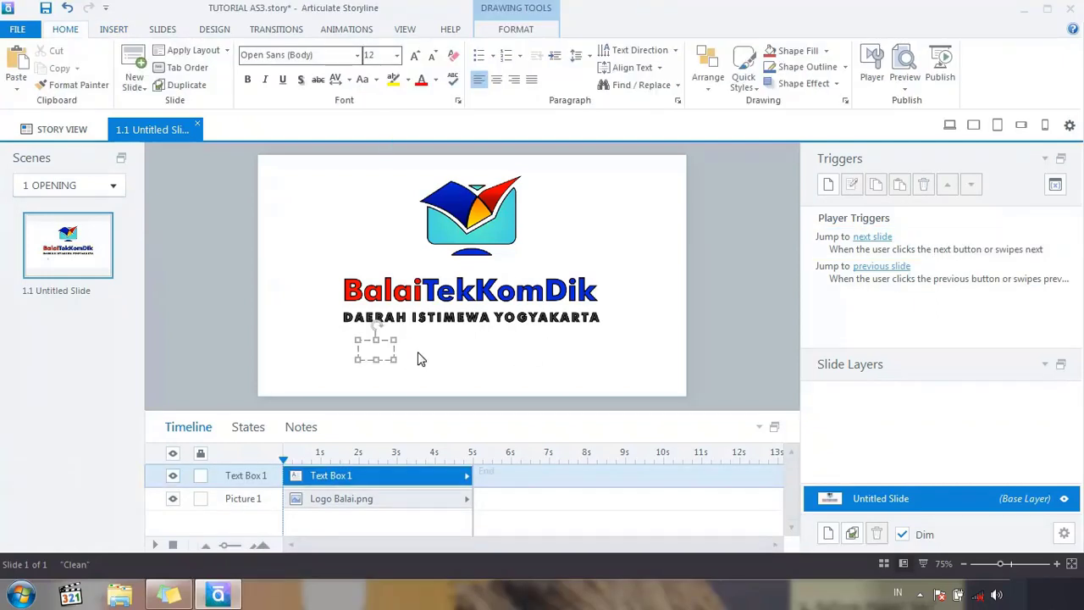
type("RIAL ARTICULA")
key("ctrl+a")
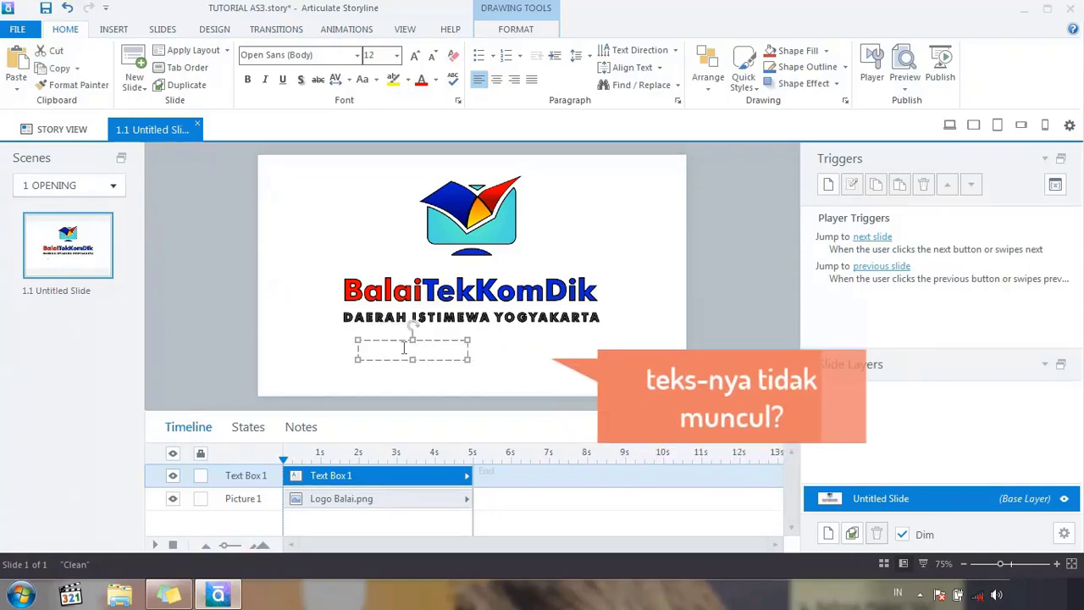
- Move the MEMPERSEMBAHKAN text box to roughly the centre beneath the logo and select its text
double_click(404, 349)
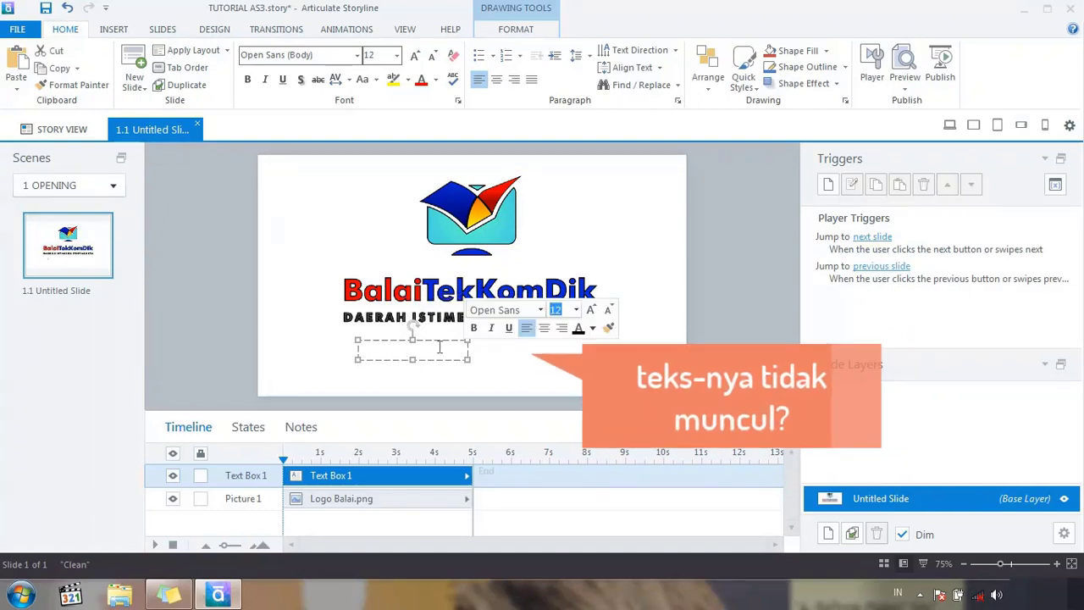
left_click(476, 345)
left_click(475, 345)
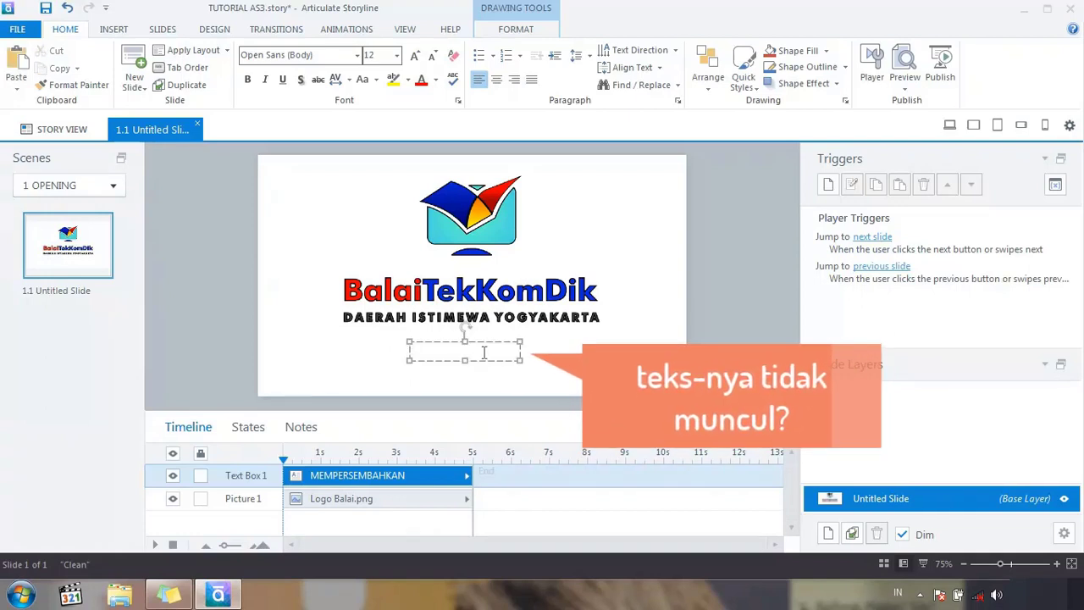
left_click(484, 352)
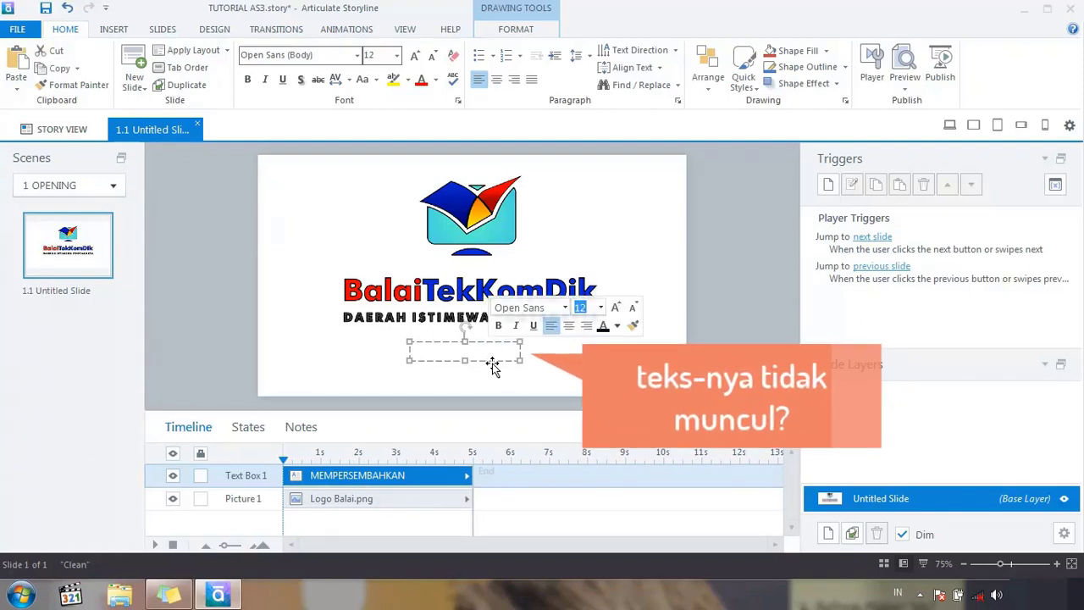
- Deselect the invisible text box and turn off Use Modern Text in the theme font options
left_click(216, 30)
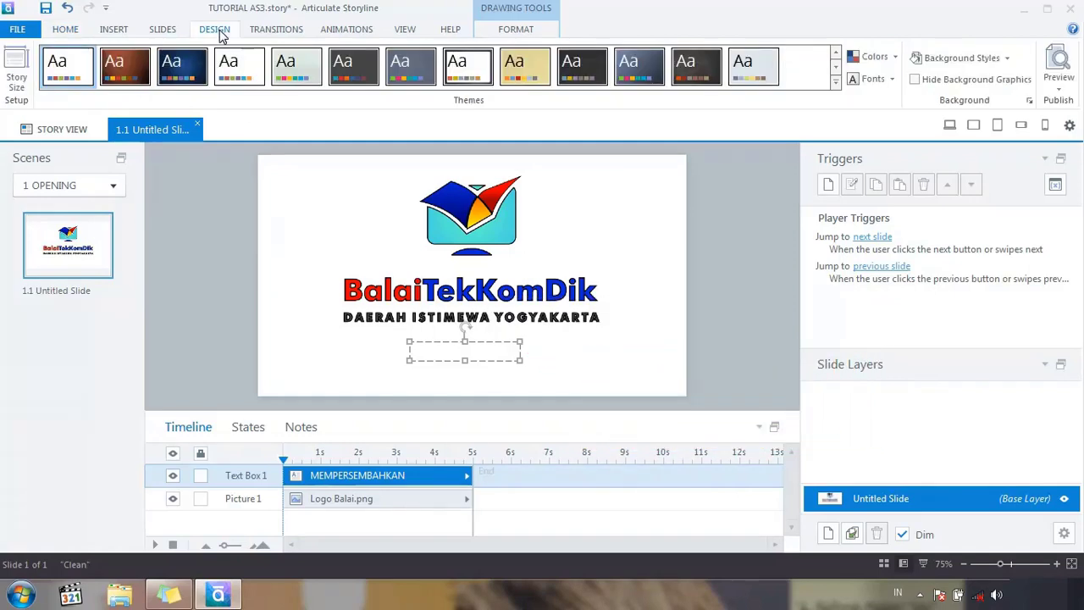
left_click(875, 79)
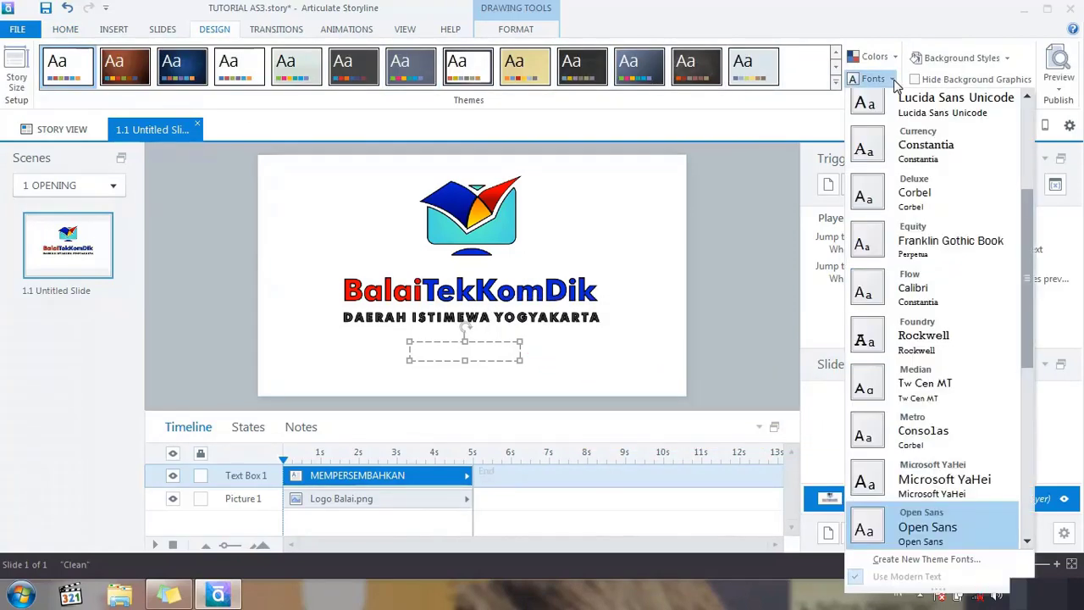
left_click(1025, 382)
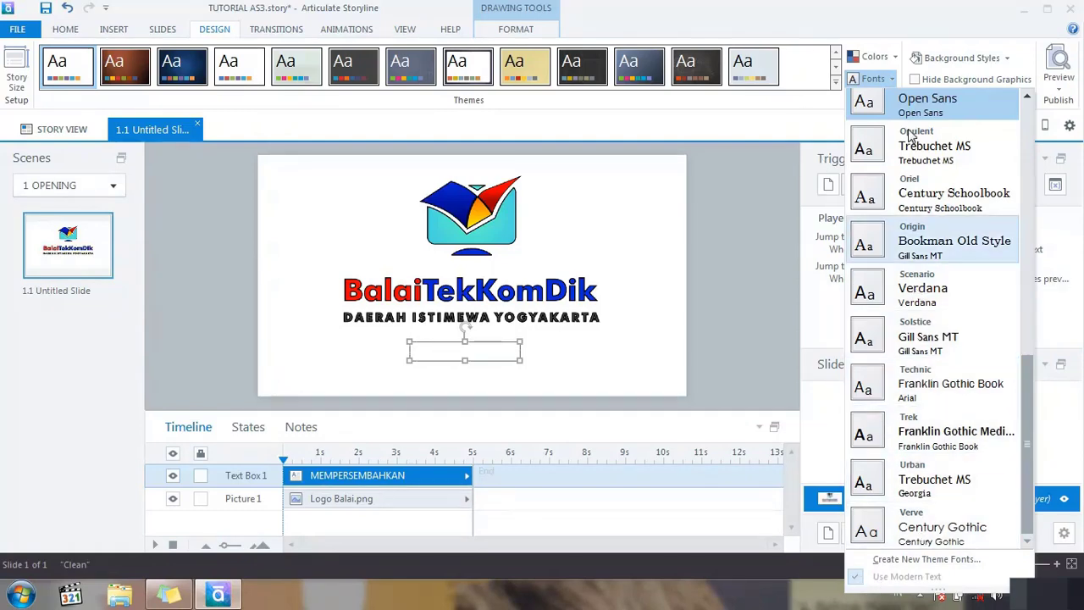
left_click(545, 366)
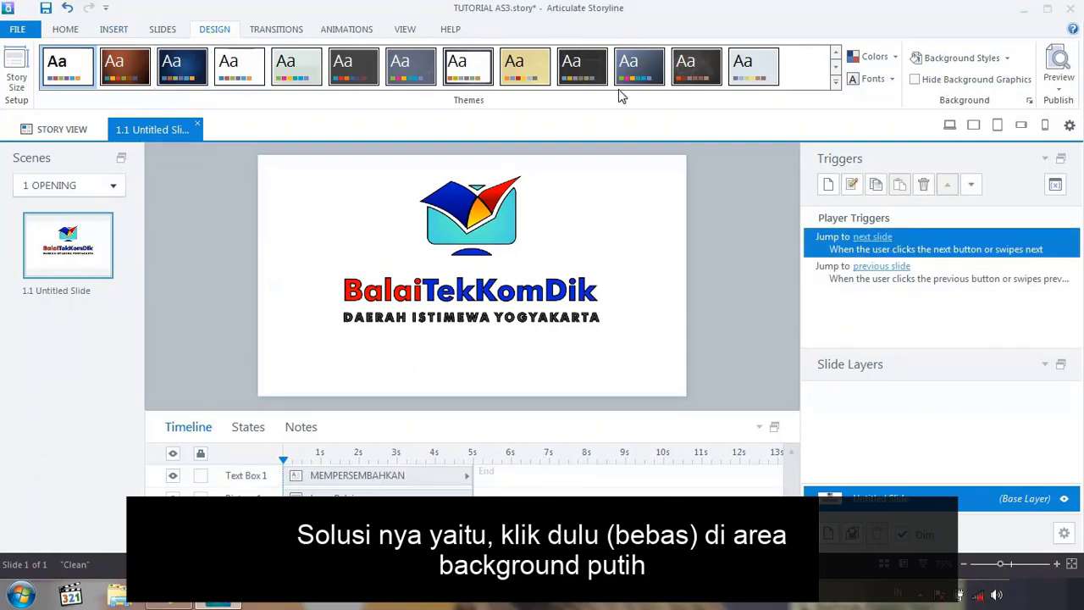
left_click(896, 78)
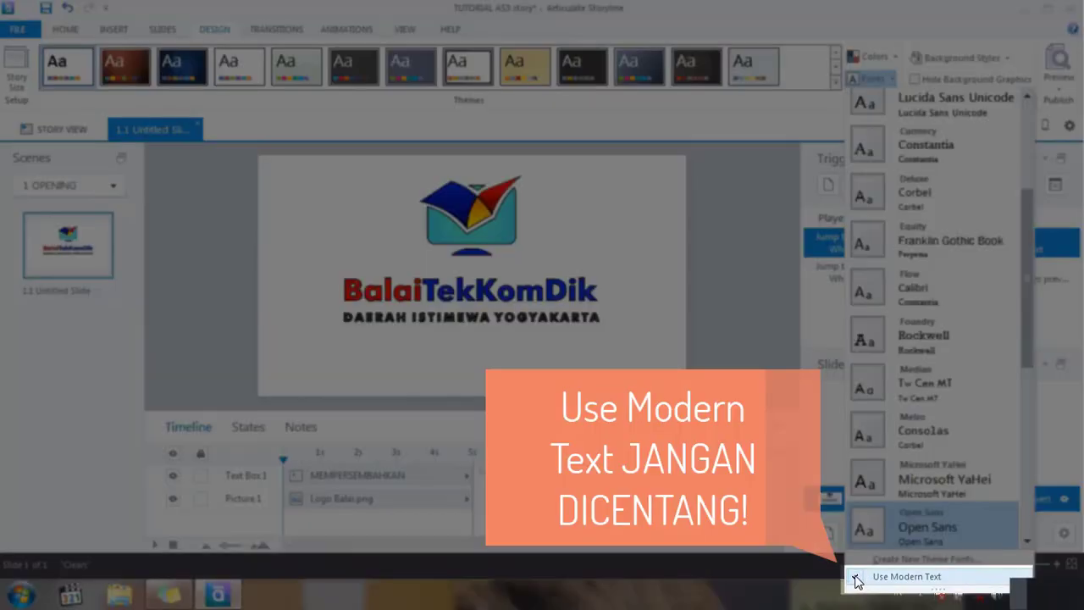
left_click(856, 581)
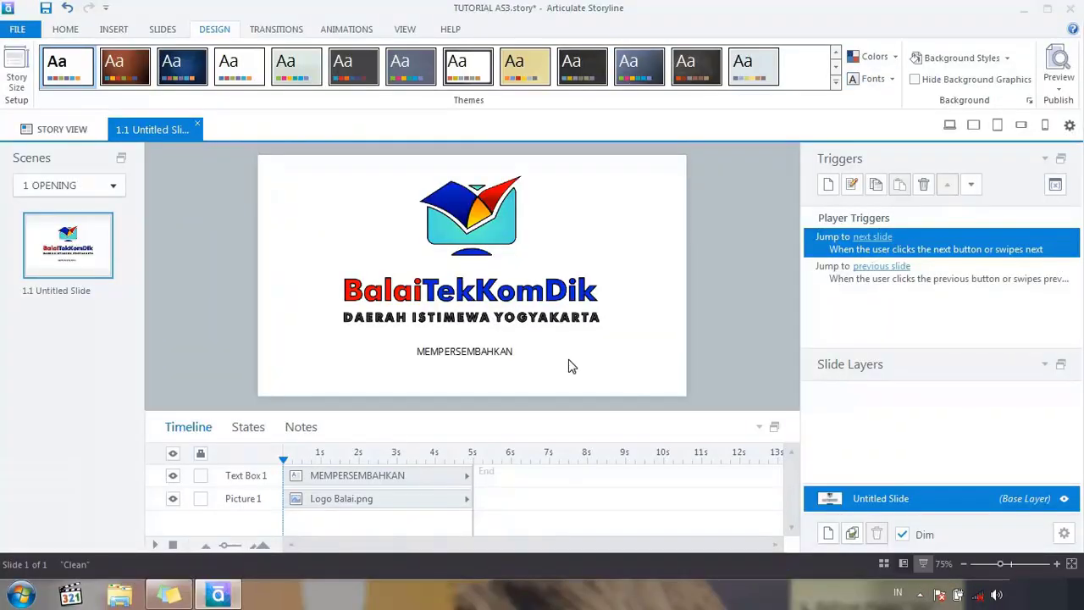
- Change the font of the whole MEMPERSEMBAHKAN text to Arial Rounded MT Bold
double_click(493, 350)
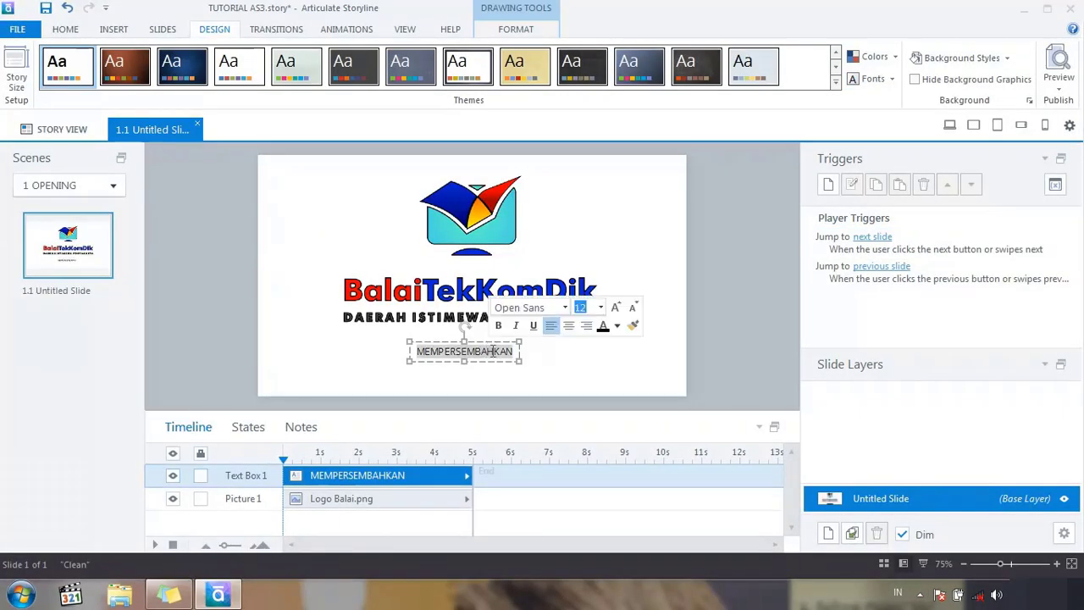
left_click(565, 308)
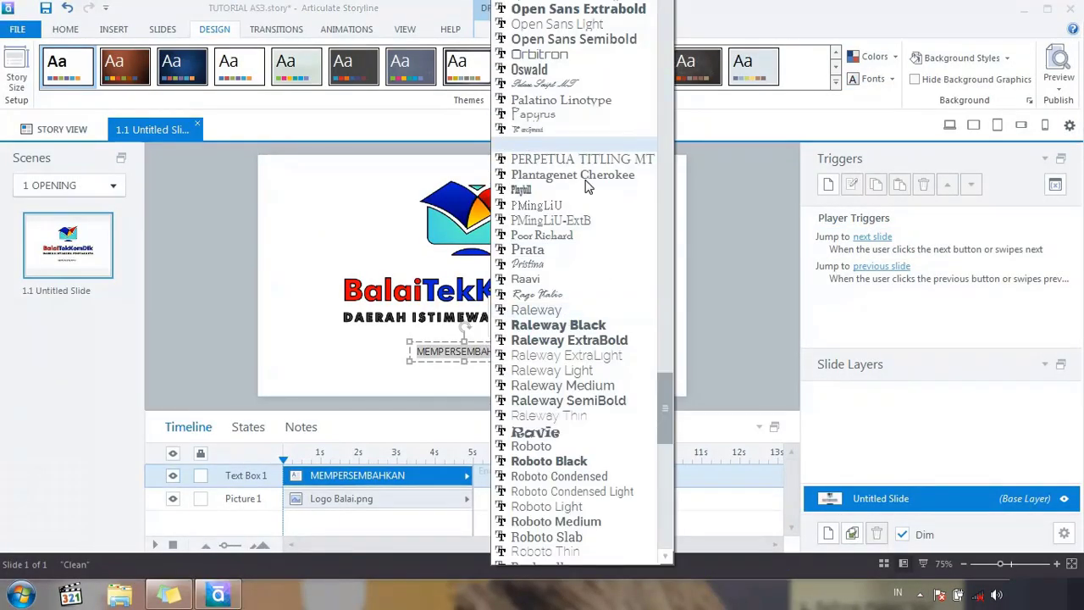
scroll(588, 186, "up", 5)
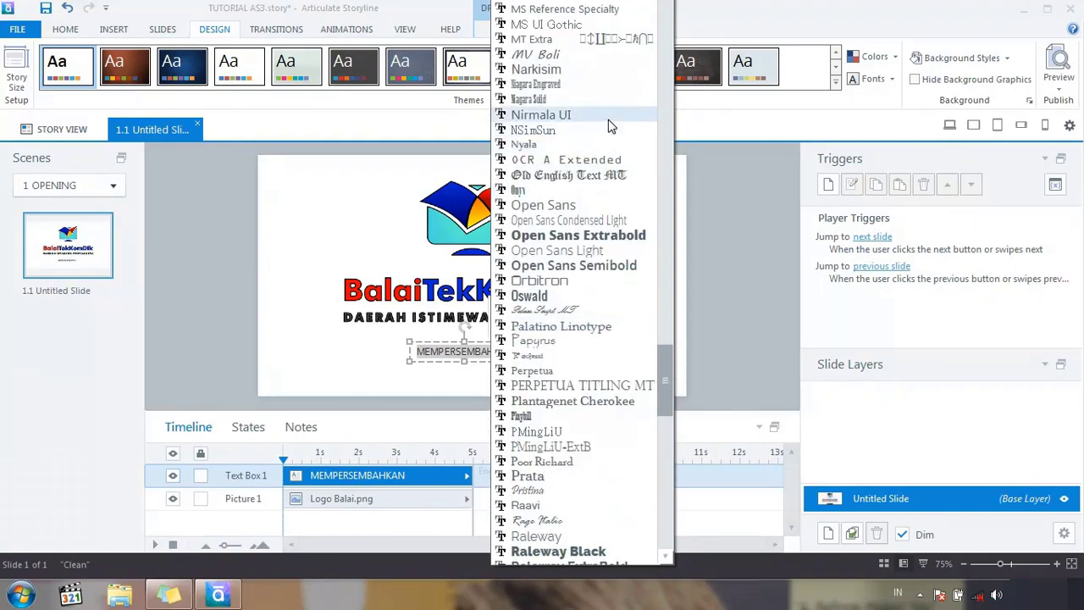
scroll(610, 140, "up", 5)
left_click_drag(666, 322, 661, 22)
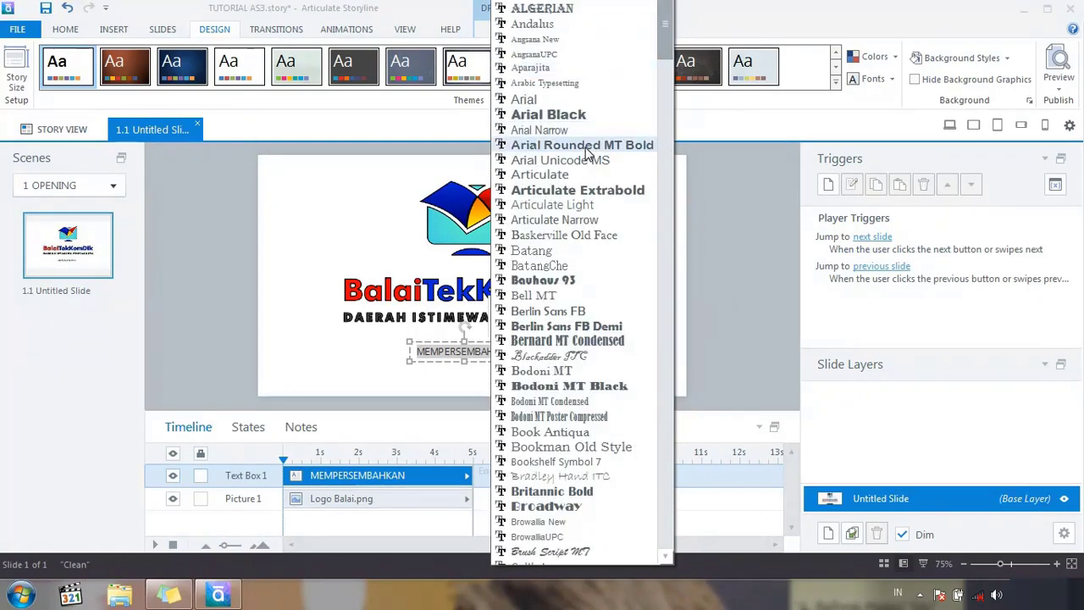
left_click(582, 145)
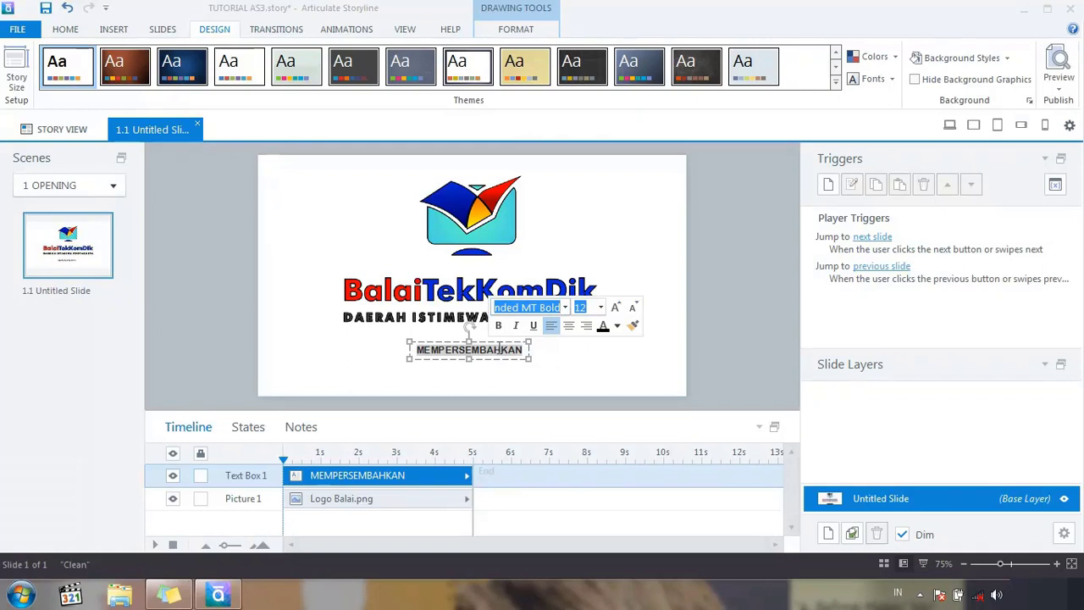
- Enlarge the MEMPERSEMBAHKAN text by three size increments and re-centre its box beneath the logo
left_click(617, 308)
left_click(617, 308)
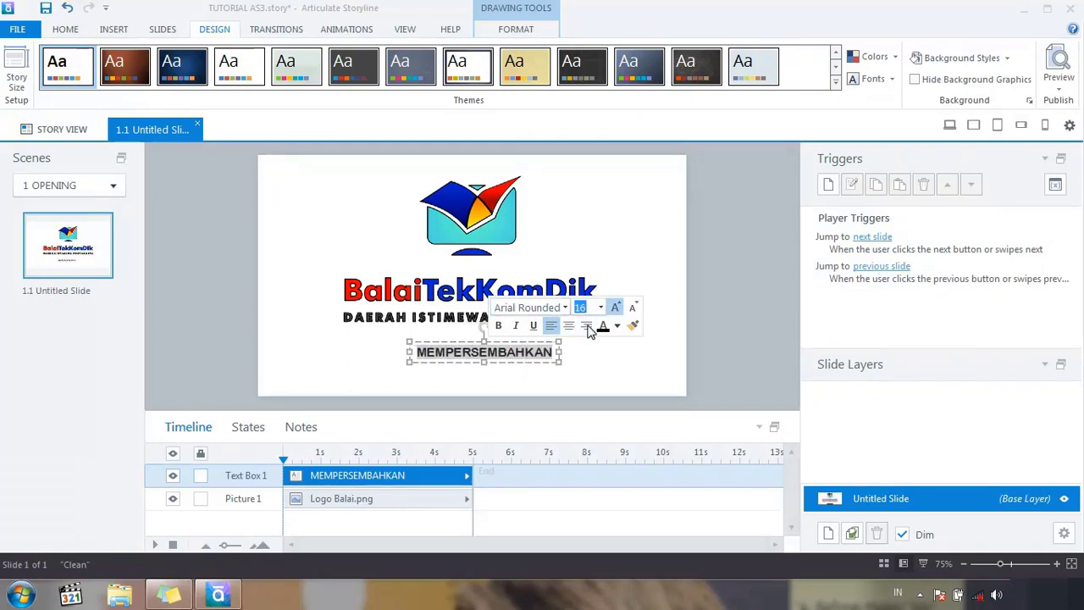
left_click(617, 309)
mouse_move(510, 366)
left_mouse_down()
mouse_move(496, 361)
mouse_move(507, 359)
left_mouse_up()
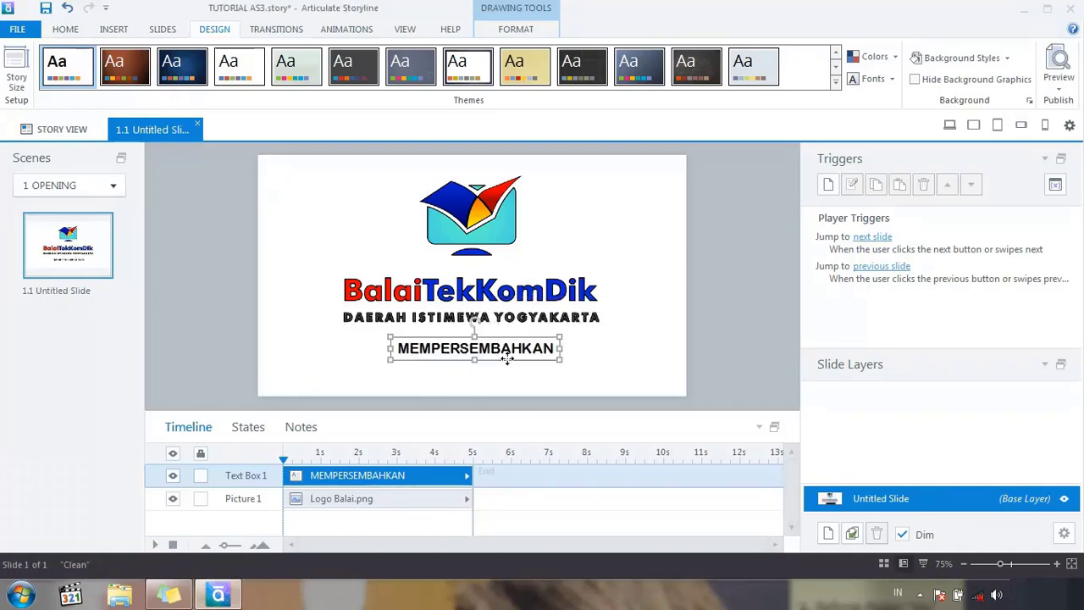
left_click(581, 351)
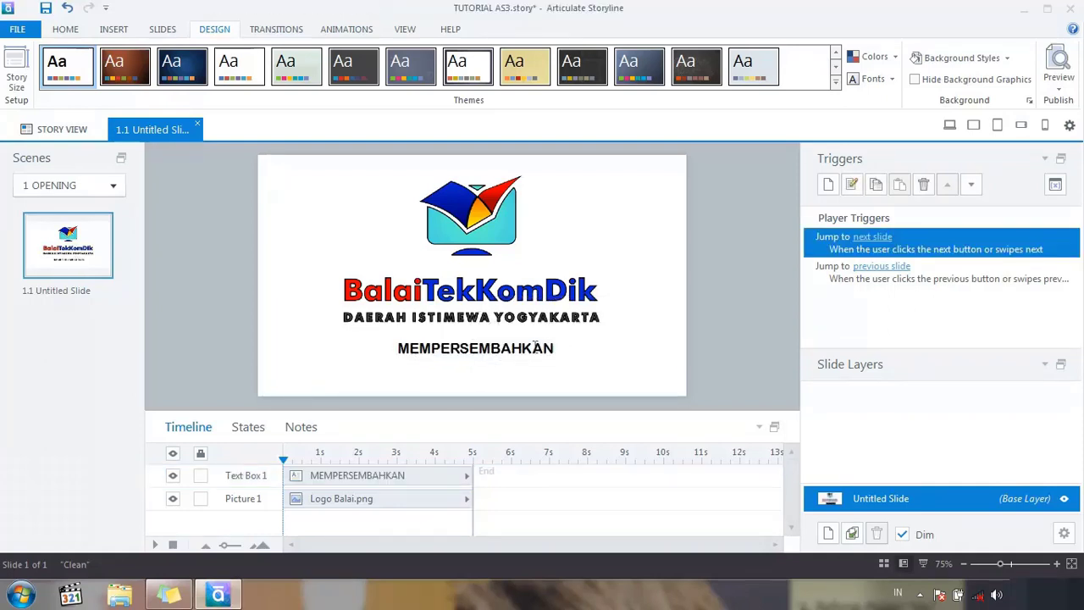
- Apply a Fade entrance animation to the MEMPERSEMBAHKAN text box
left_click(537, 347)
left_click(532, 361)
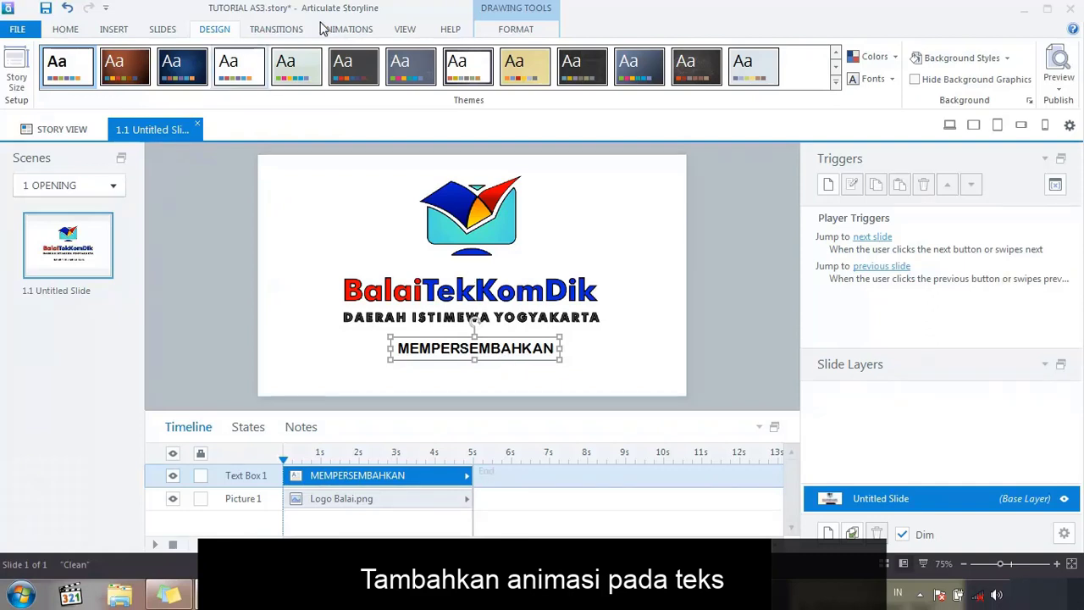
left_click(356, 29)
left_click(72, 78)
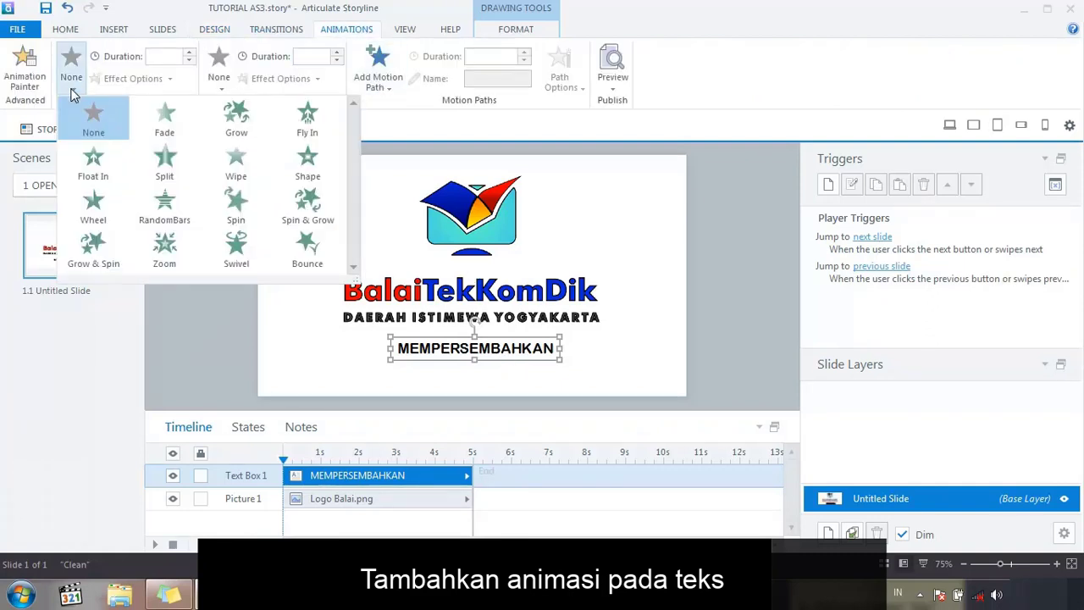
left_click(178, 127)
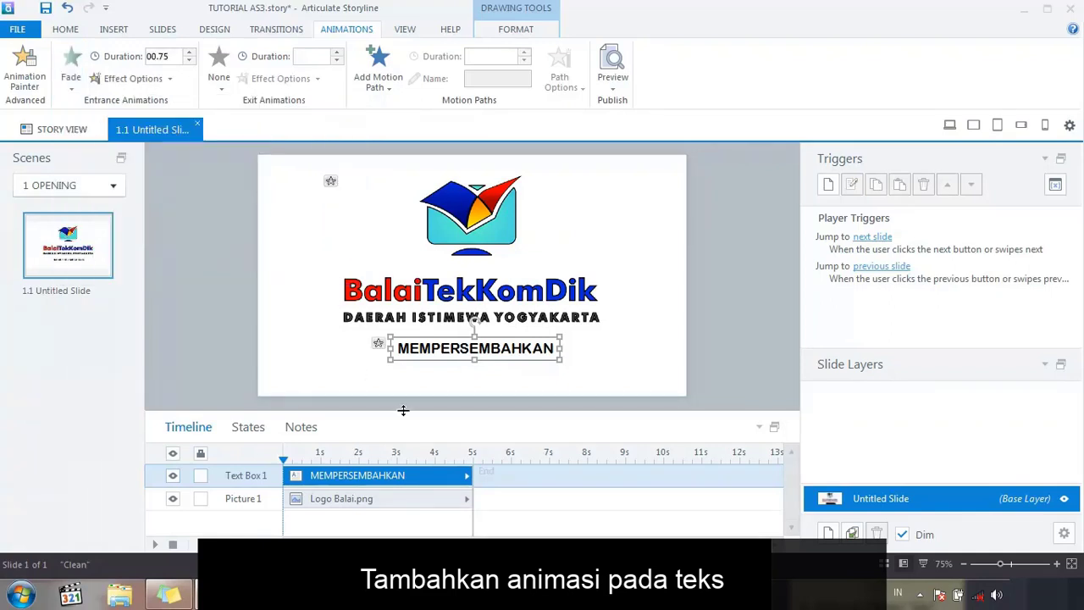
left_click(442, 373)
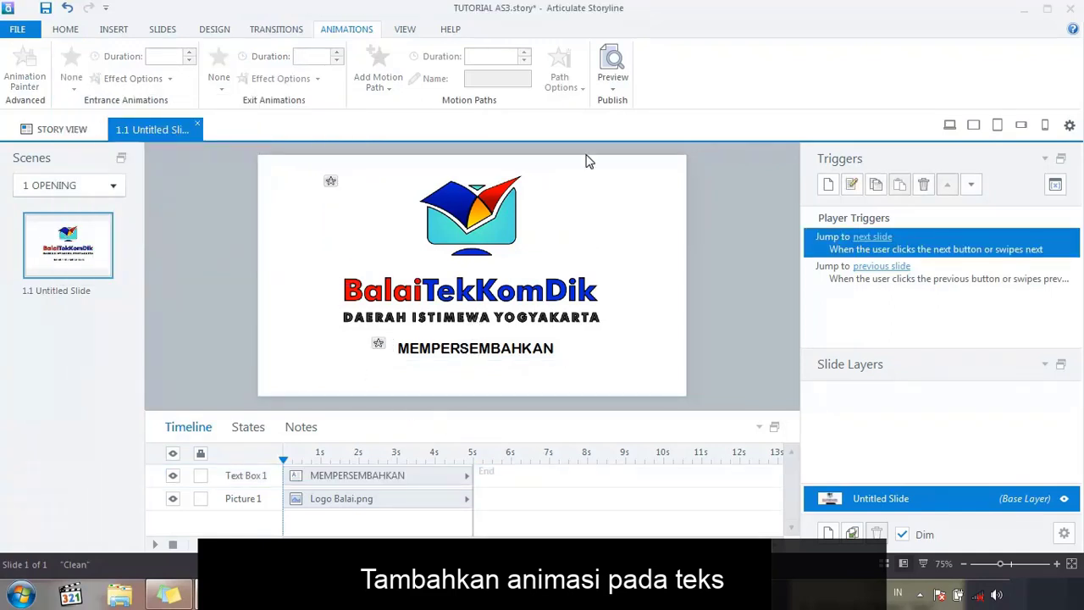
- Set the MEMPERSEMBAHKAN text box's entrance animation duration to 1.50 seconds
left_click(433, 354)
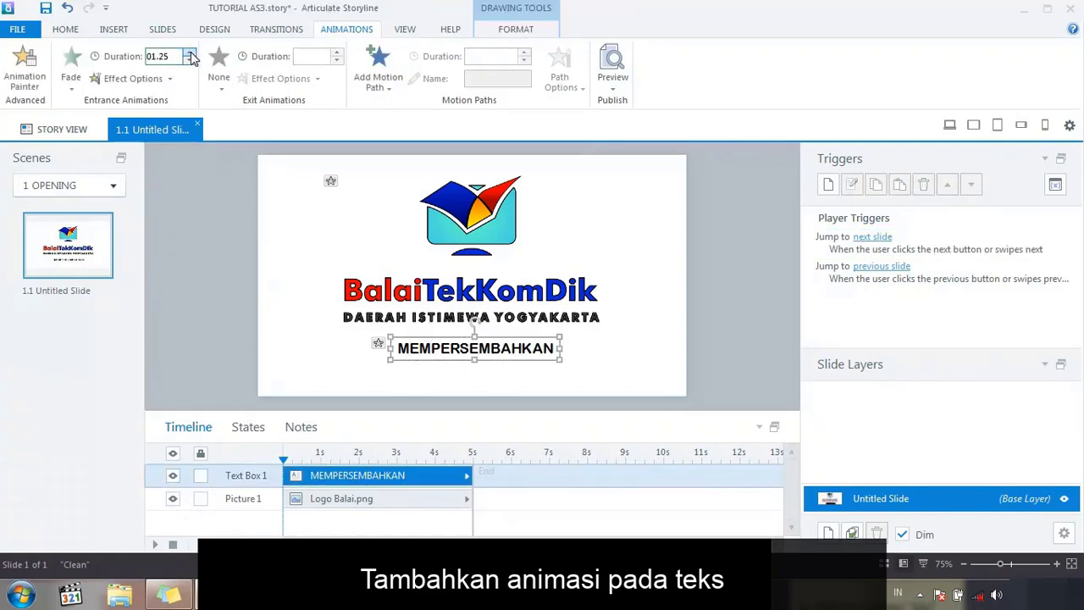
left_click(489, 237)
left_click(488, 348)
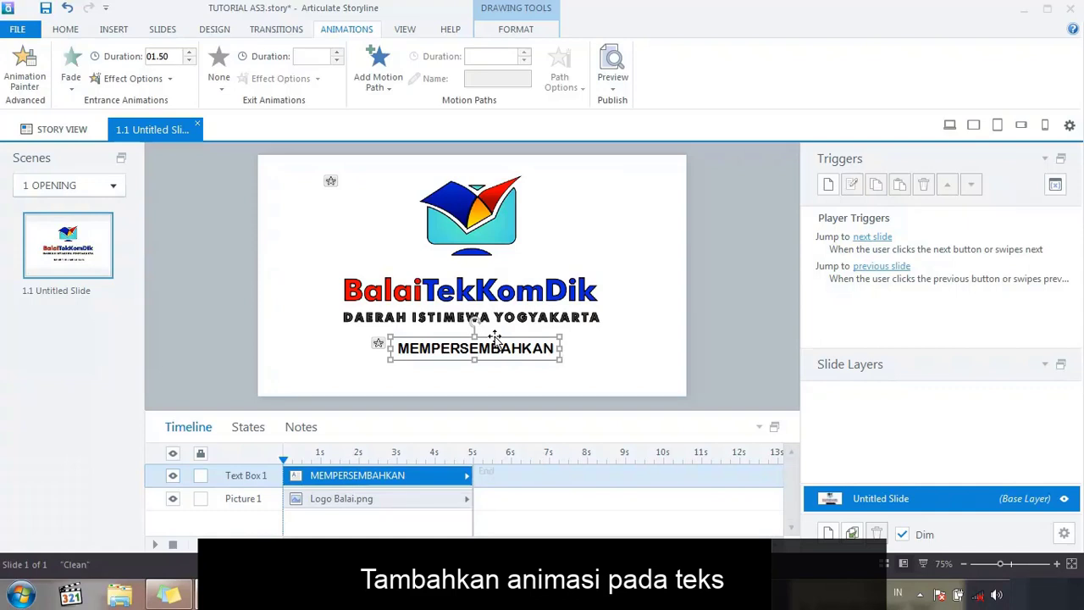
- Preview only this slide to check the logo and text animations, and close the preview
left_click(612, 88)
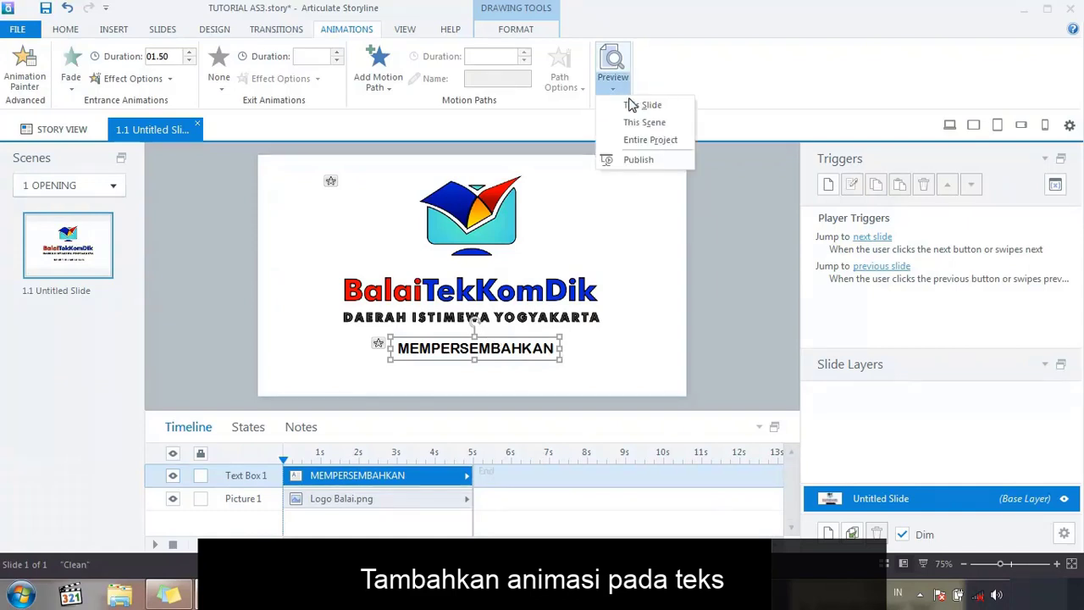
left_click(637, 104)
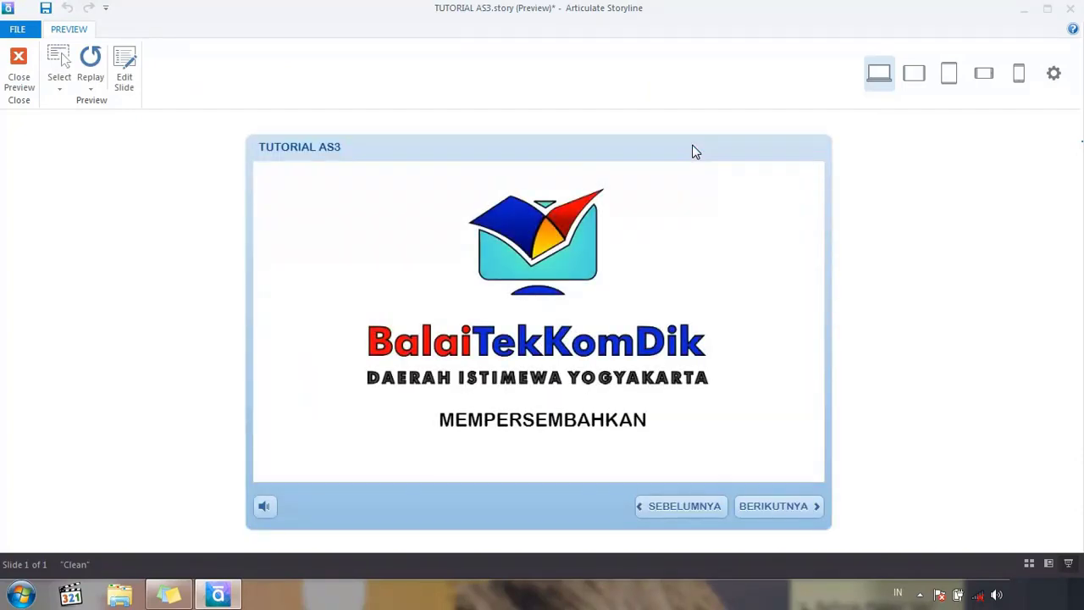
left_click(30, 92)
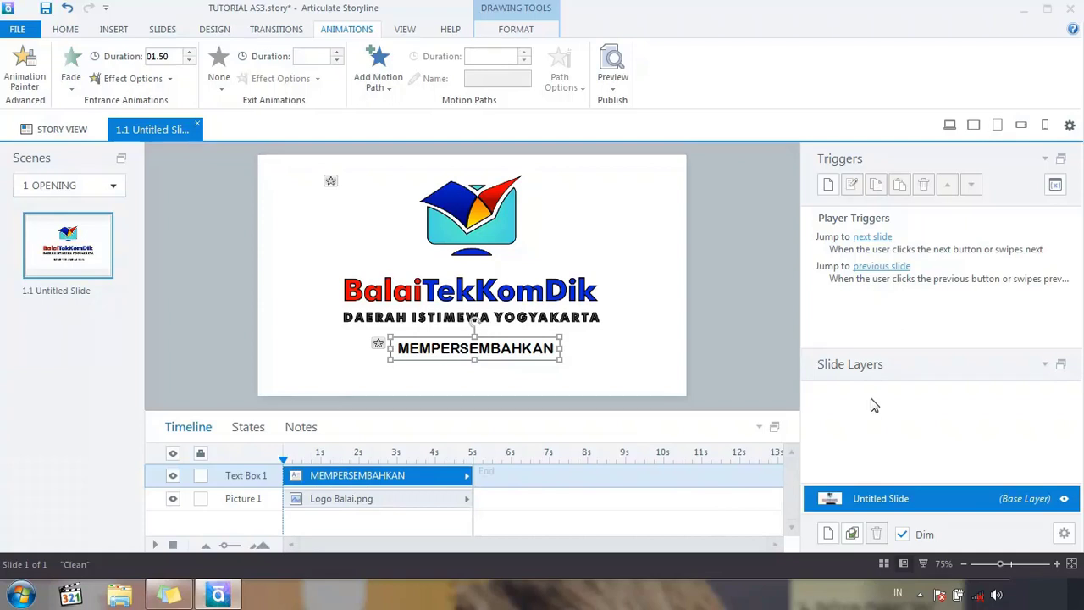
- Select the logo and the MEMPERSEMBAHKAN text in turn on the slide to compare their entrance animations
left_click(937, 247)
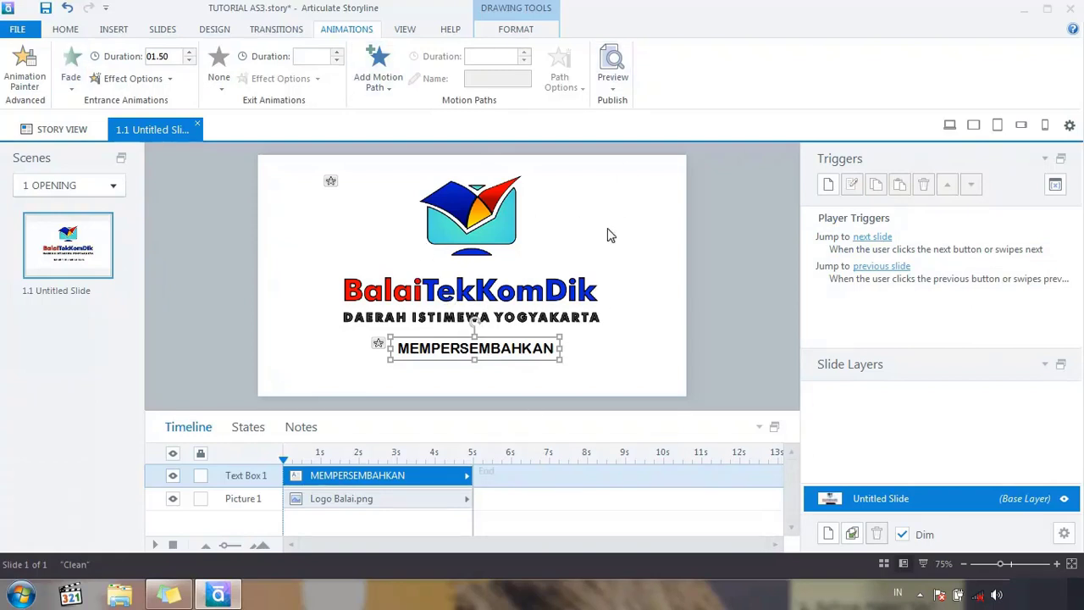
left_click(537, 269)
left_click(490, 349)
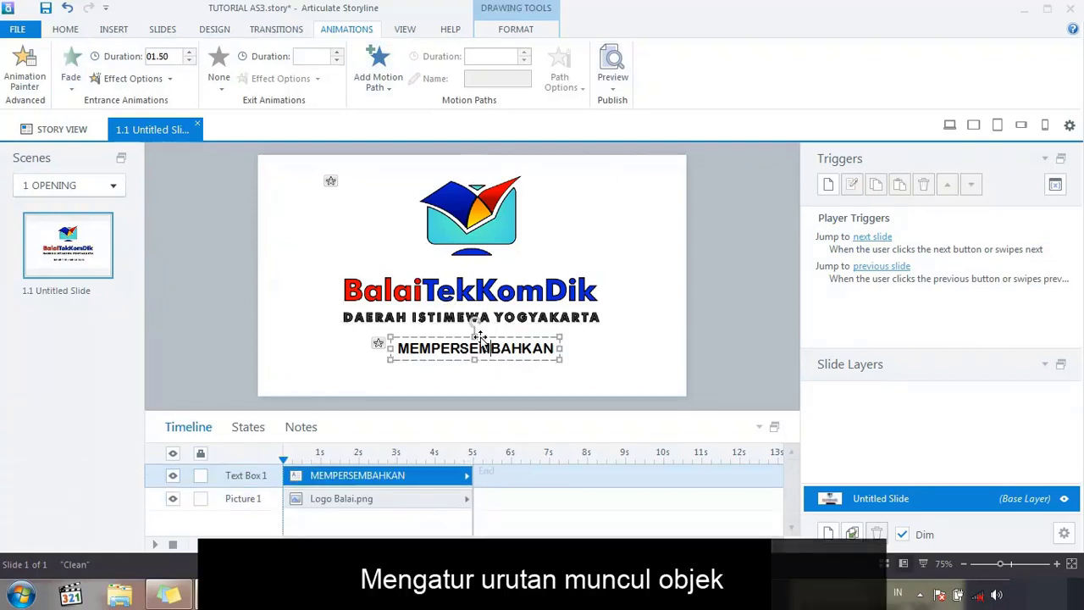
left_click(483, 257)
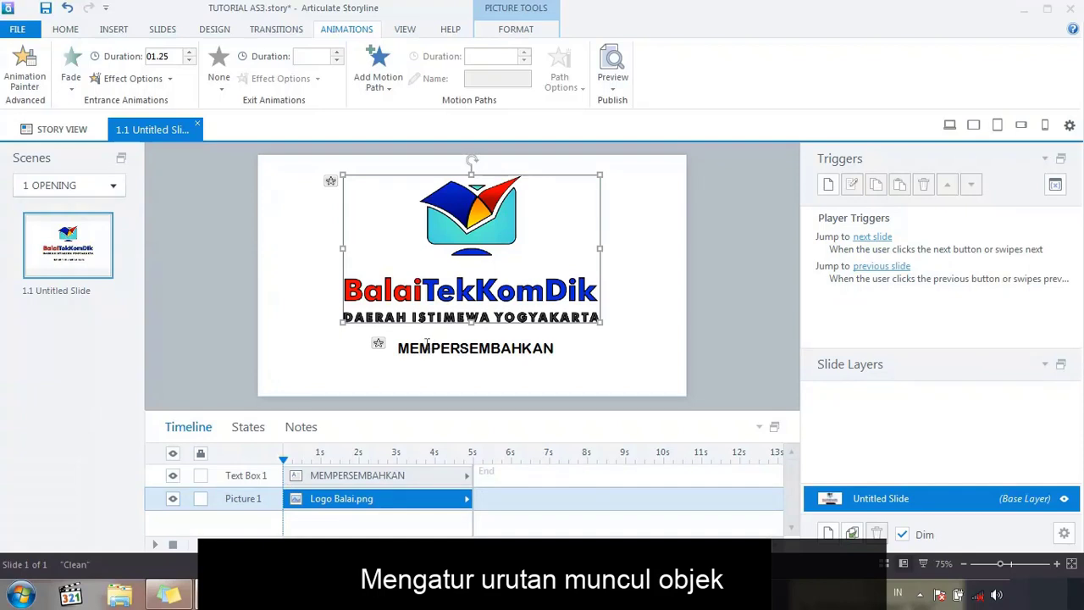
left_click(424, 343)
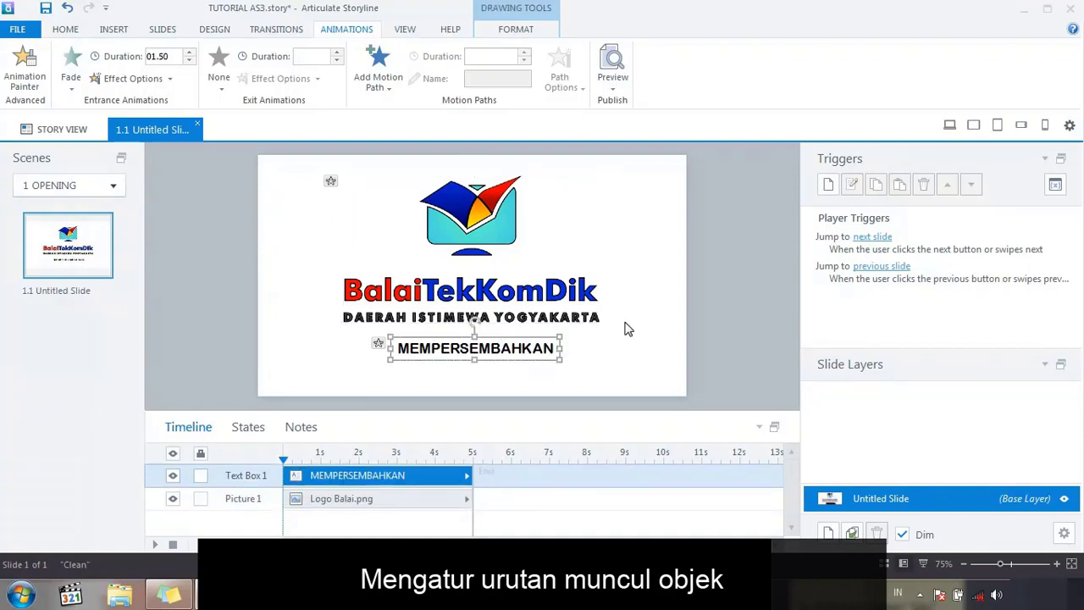
left_click(492, 221)
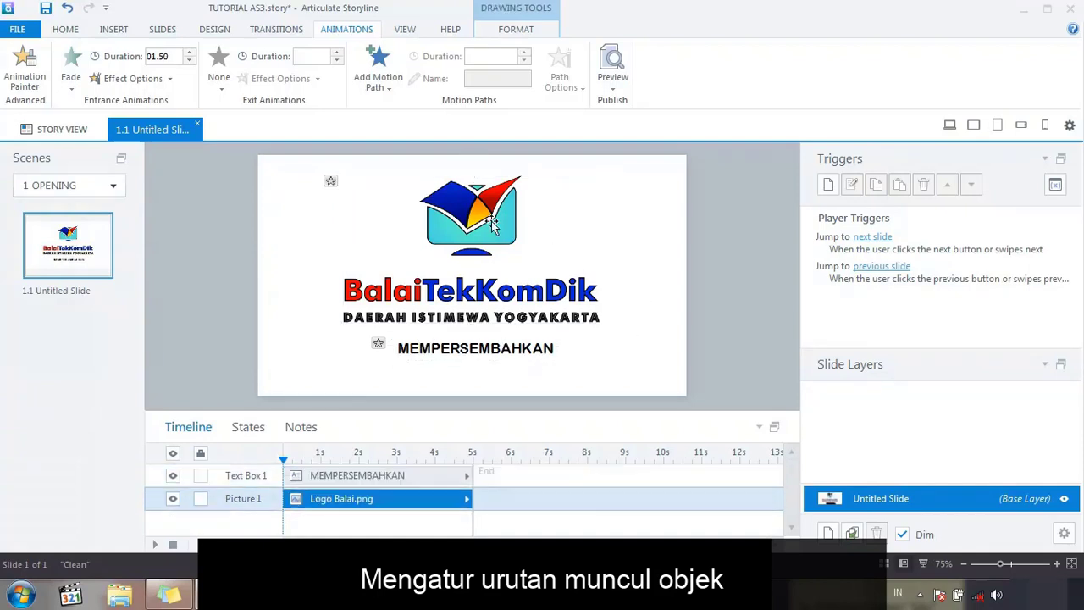
left_click(454, 348)
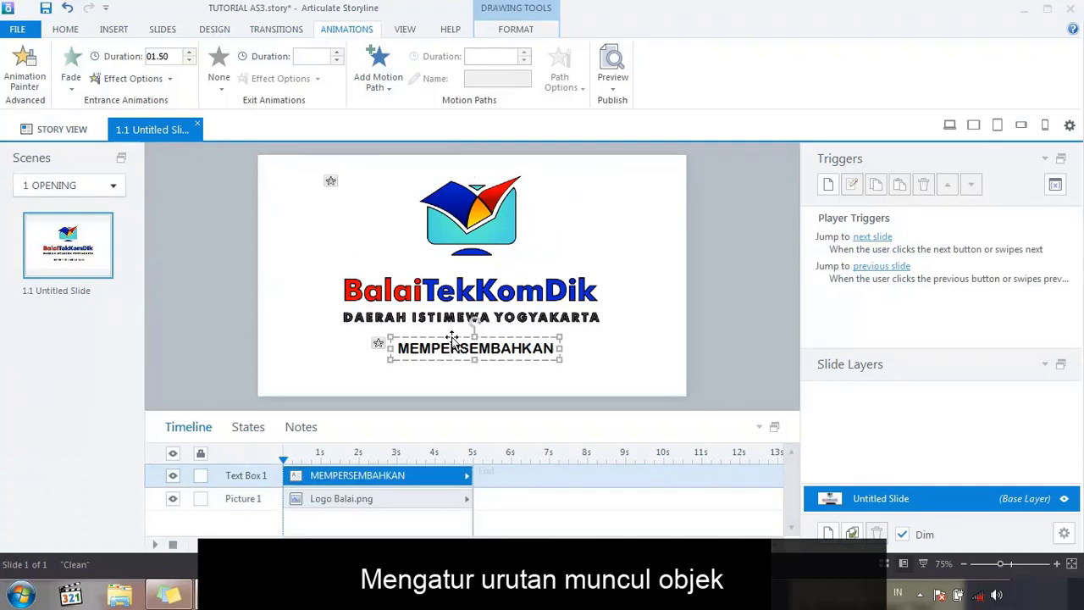
left_click(641, 263)
- Examine the timeline bars of Logo Balai.png and MEMPERSEMBAHKAN in turn to compare when each object appears, ending on the text's bar
left_click(318, 498)
left_click(313, 478)
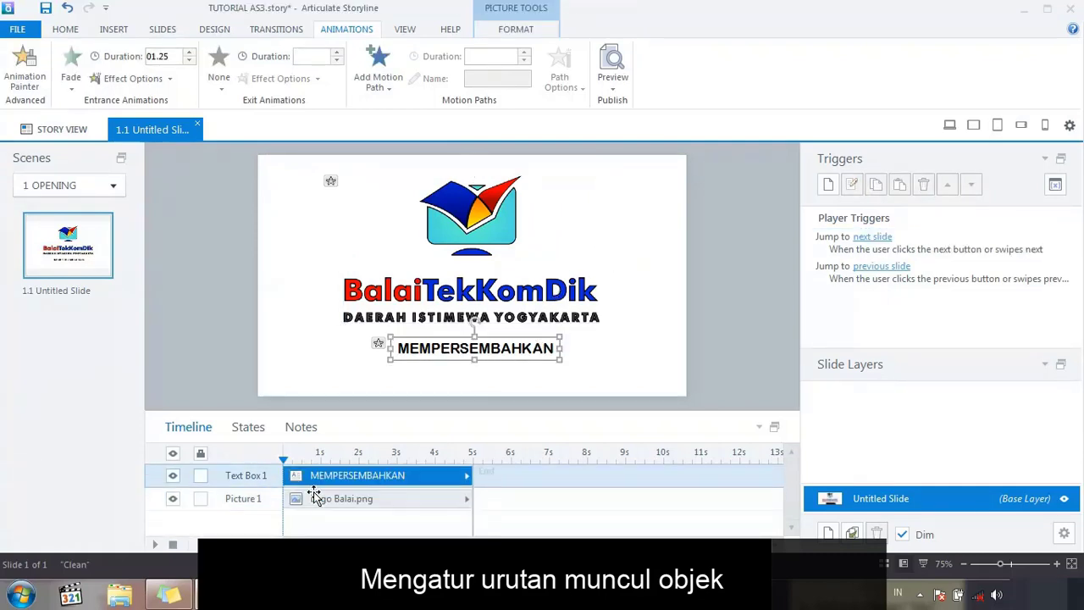
left_click(315, 498)
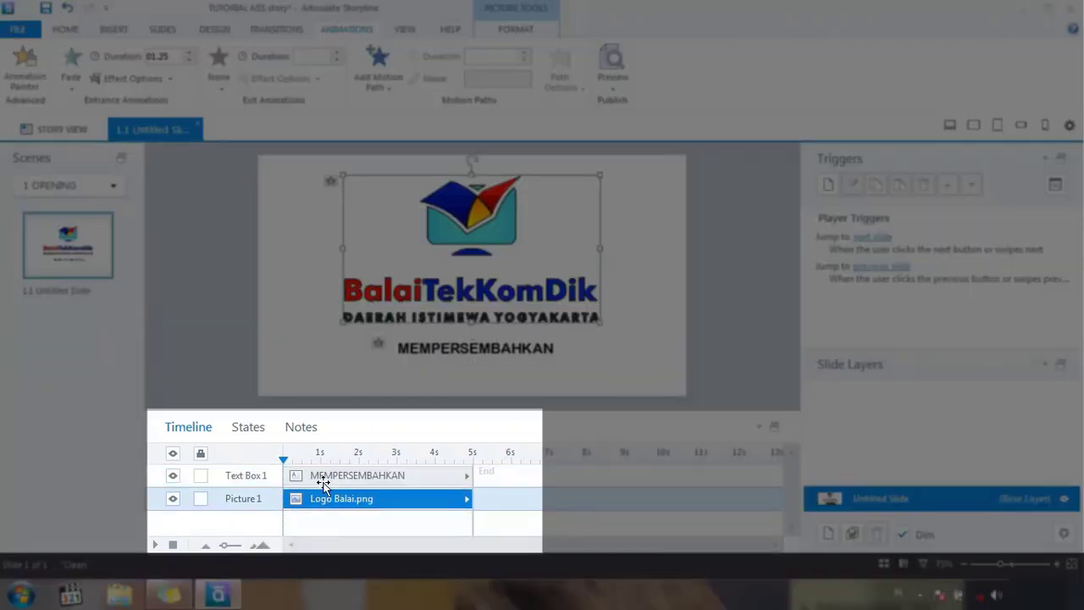
left_click(322, 479)
left_click(322, 500)
left_click(324, 480)
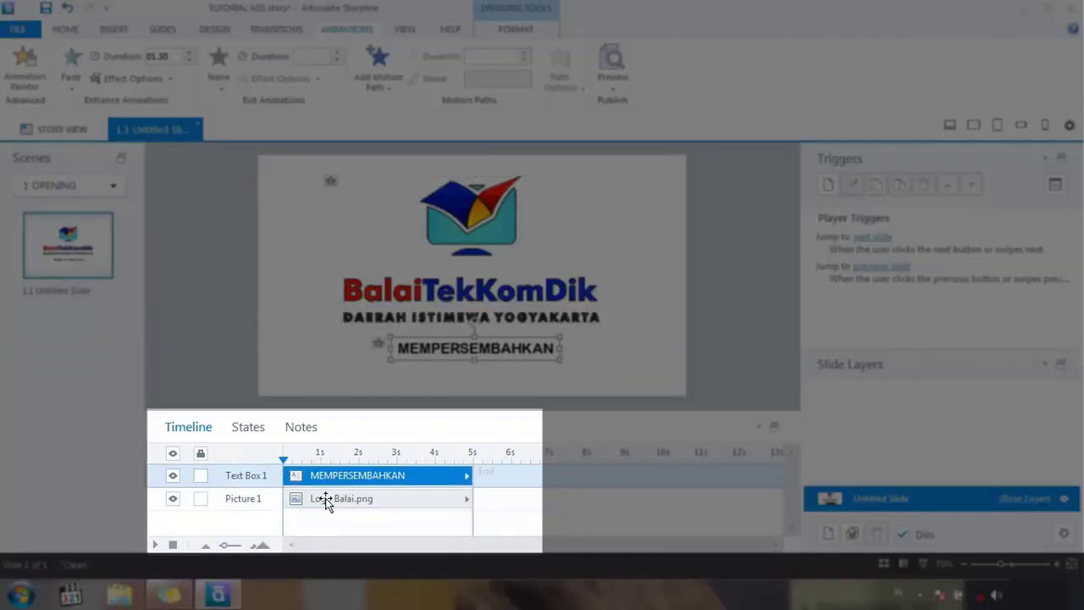
left_click(324, 500)
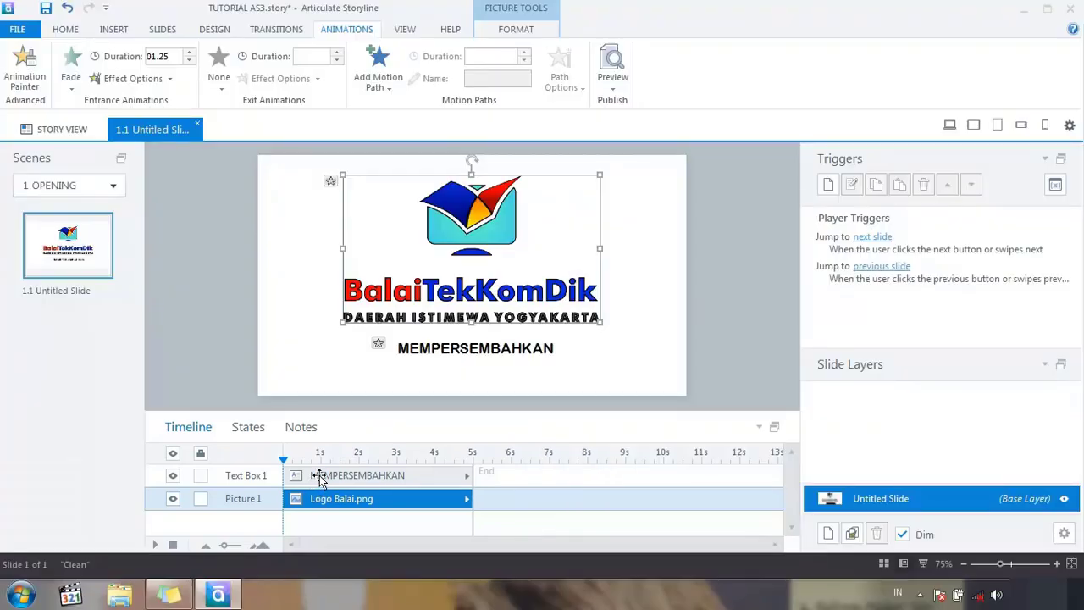
left_click(320, 479)
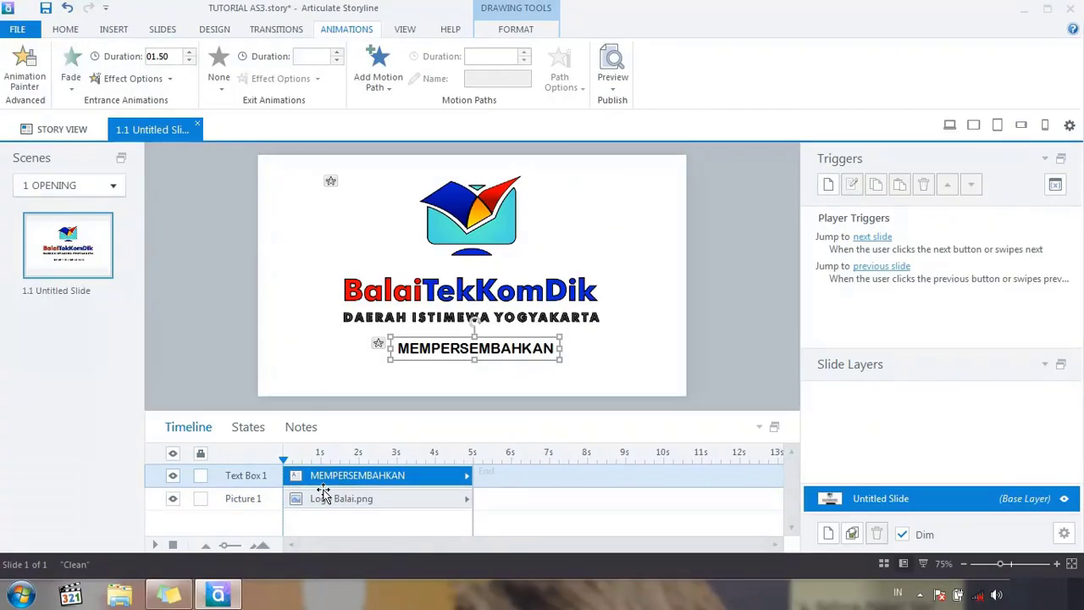
left_click(325, 494)
left_click(325, 479)
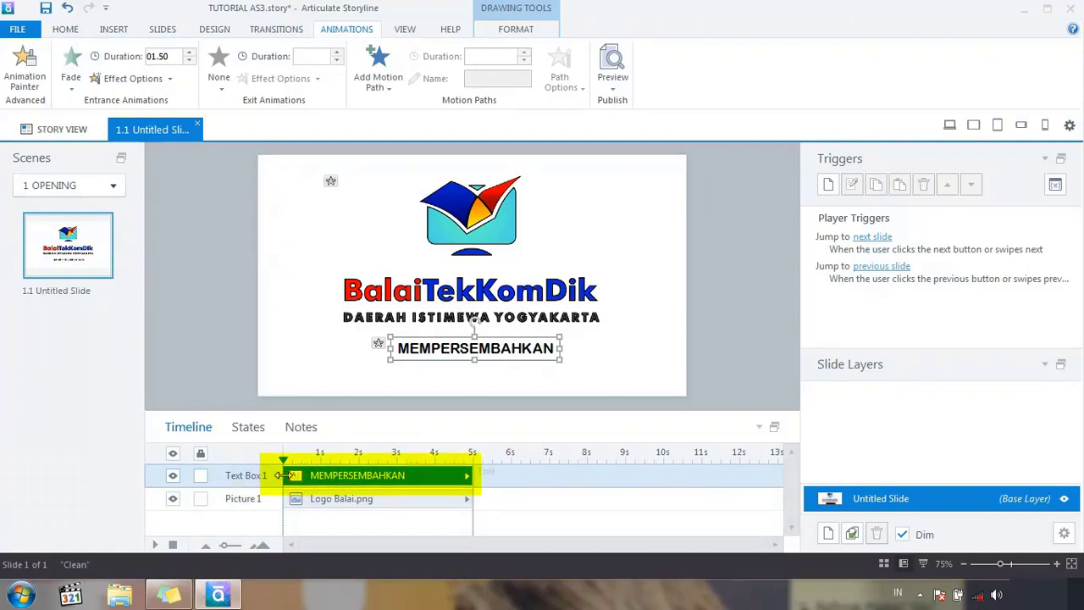
- Set the MEMPERSEMBAHKAN text to start at 2 seconds and Logo Balai.png at 0.5 seconds on the timeline
left_click_drag(280, 475, 356, 485)
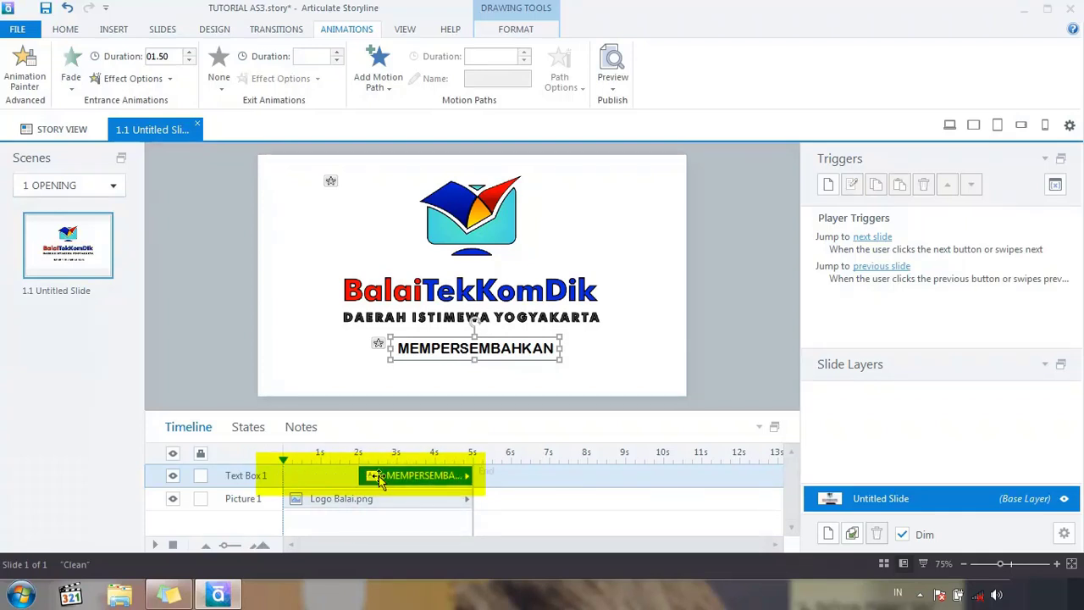
left_click(338, 500)
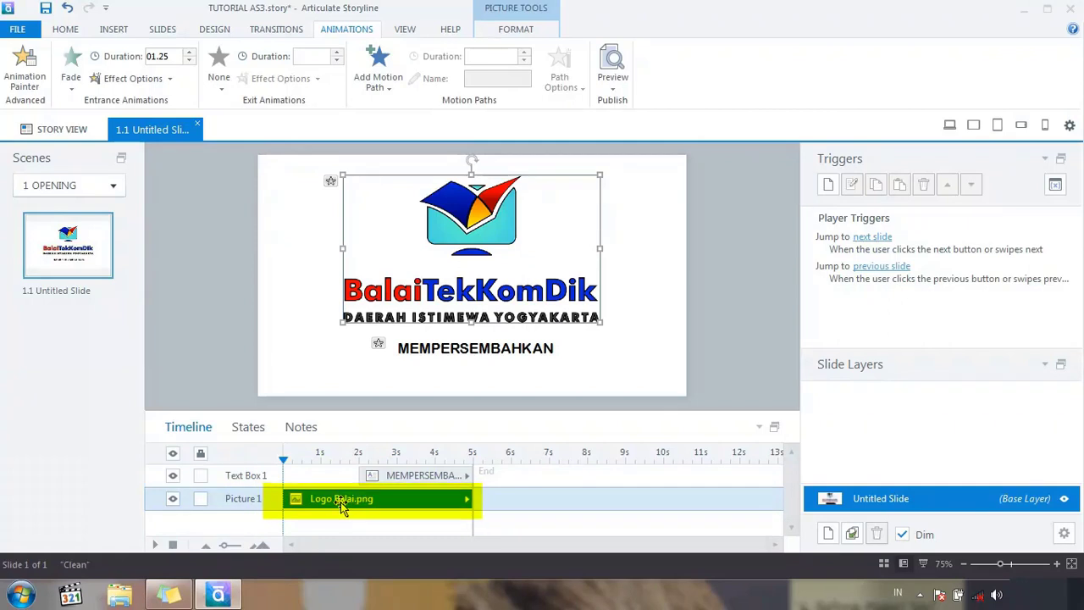
left_click_drag(285, 499, 298, 499)
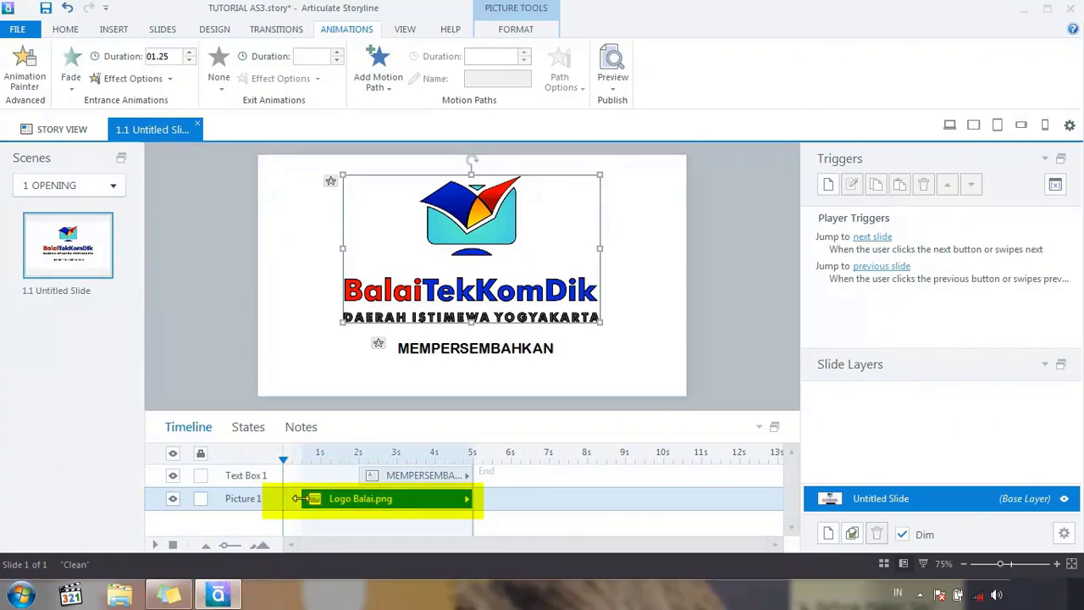
- Review the start order of the logo and the MEMPERSEMBAHKAN text, preview only this slide, and close the preview
left_click(282, 461)
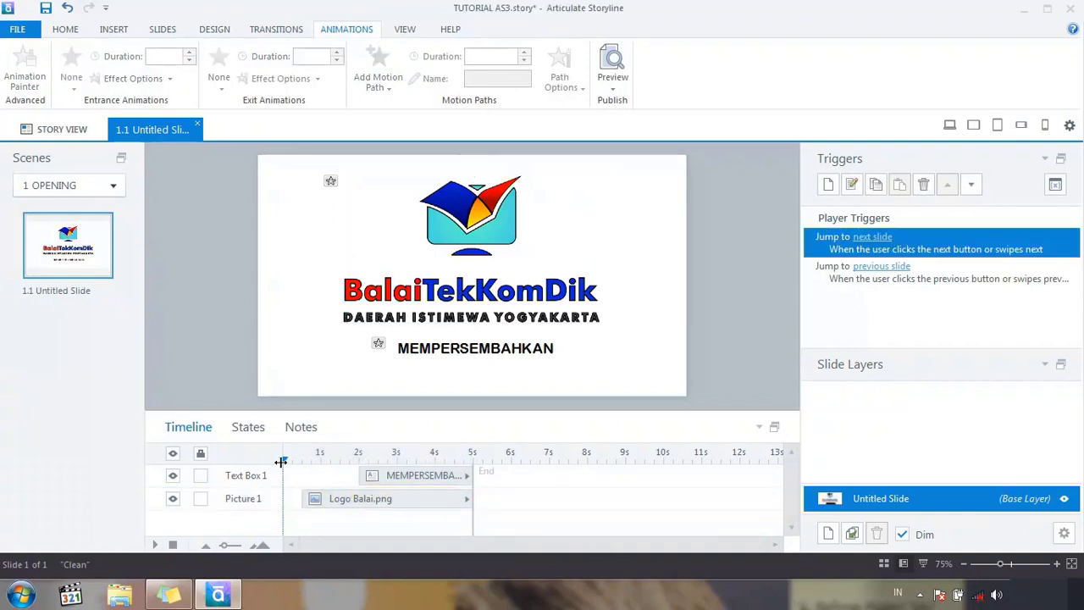
mouse_move(282, 460)
left_mouse_down()
mouse_move(468, 477)
mouse_move(435, 476)
left_mouse_up()
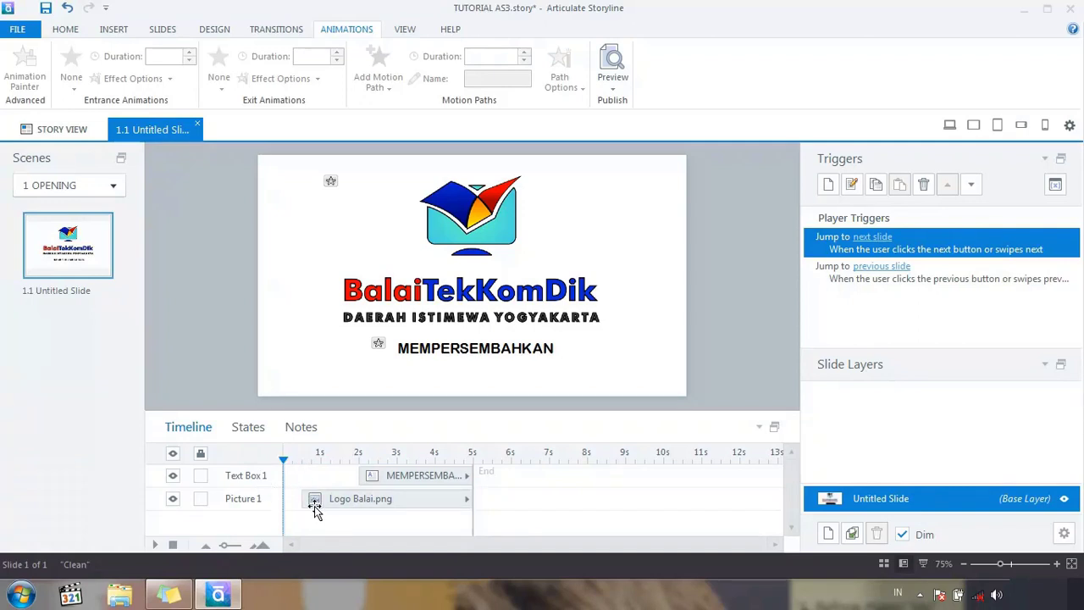
left_click(377, 500)
left_click(395, 475)
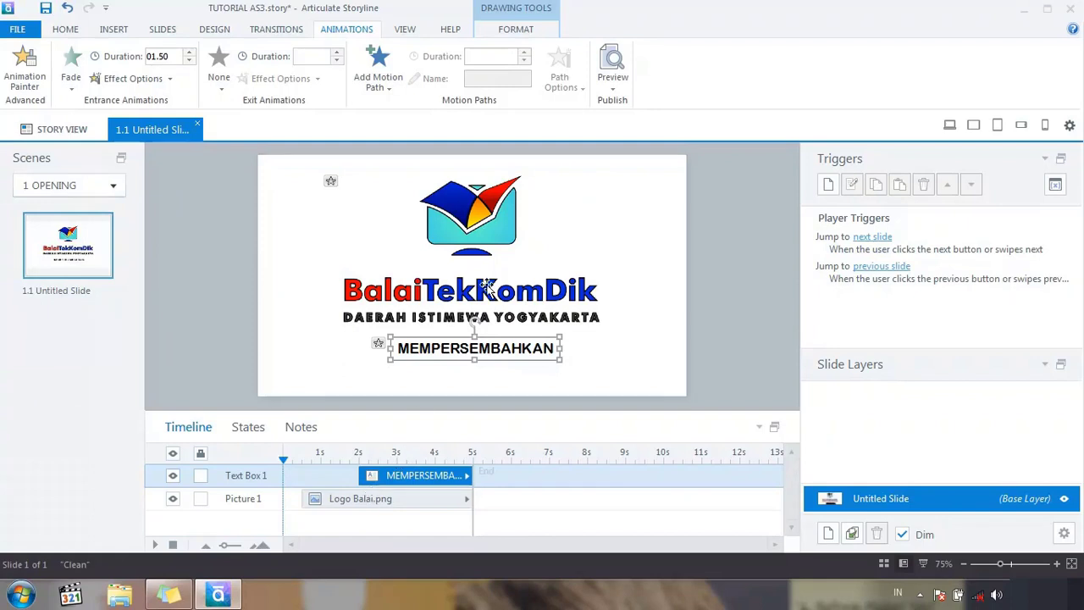
left_click(621, 94)
left_click(643, 104)
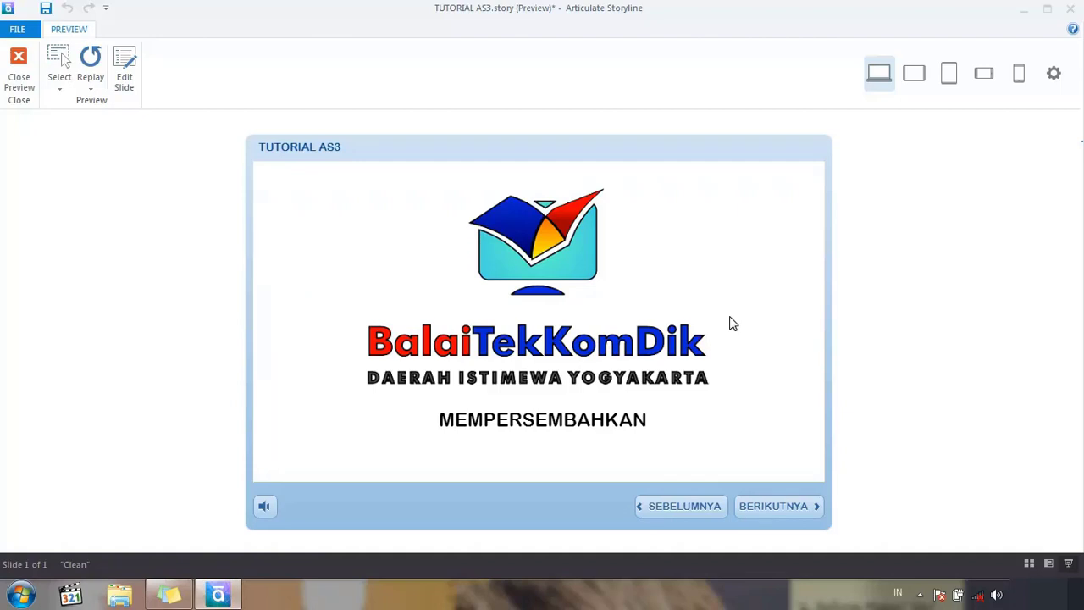
left_click(25, 86)
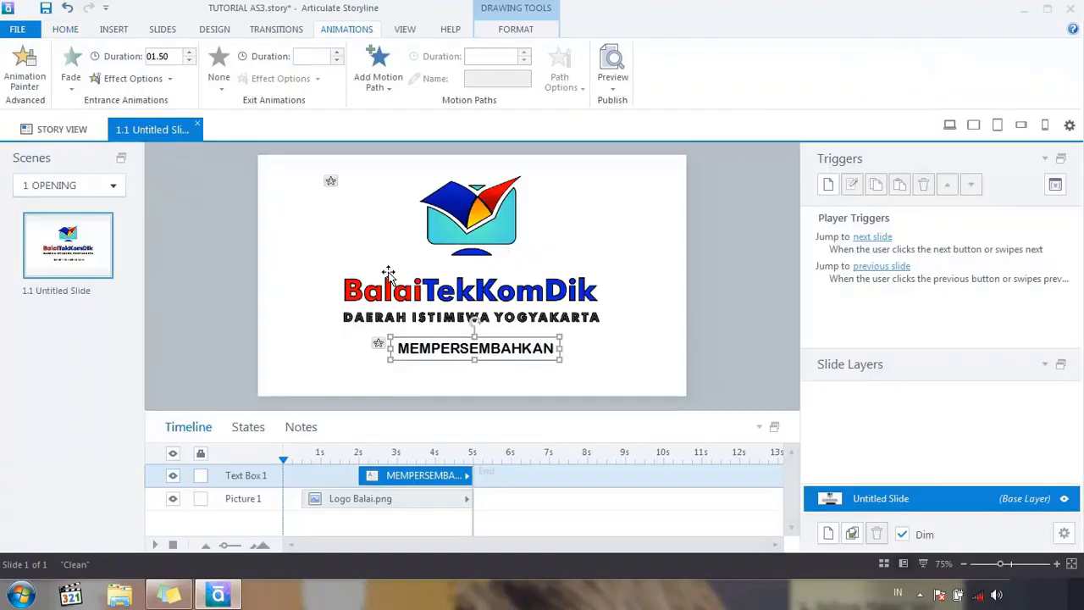
left_click(641, 343)
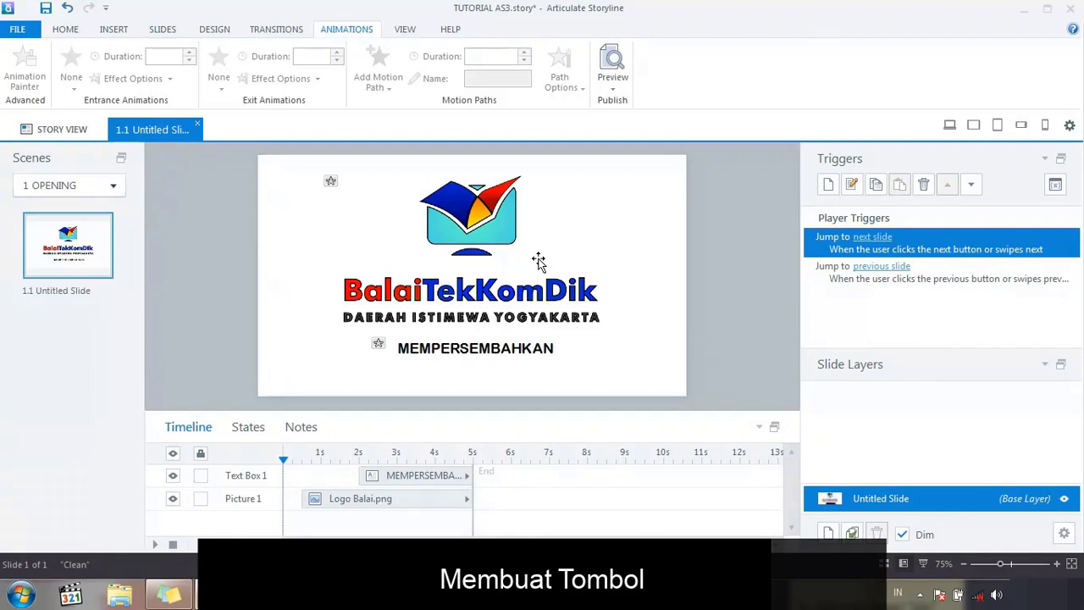
- Insert a rounded-rectangle button, about 152 by 40 px, and centre it below the MEMPERSEMBAHKAN text
left_click(123, 36)
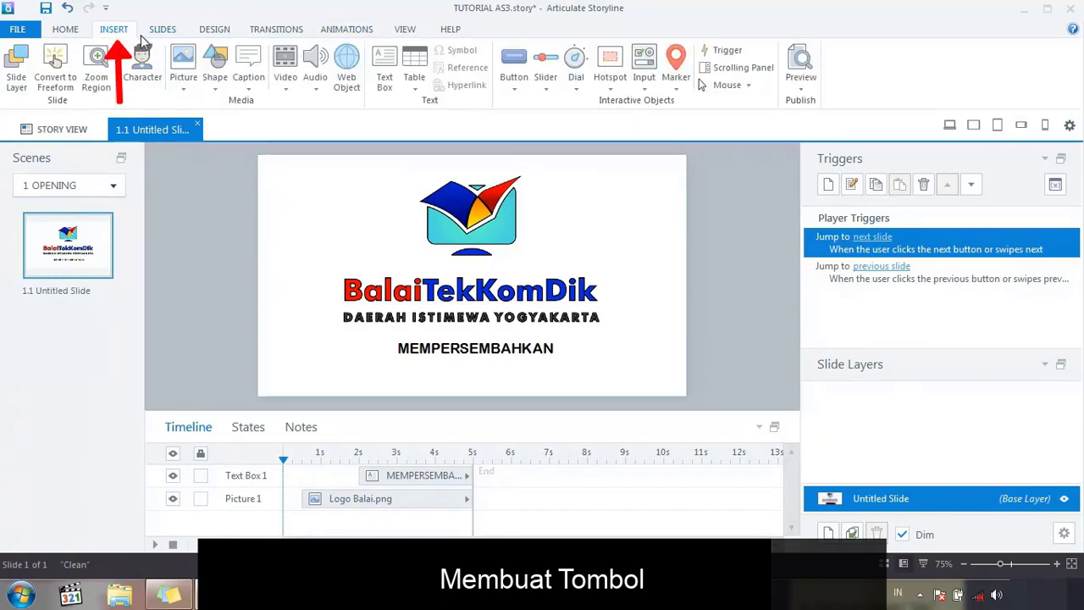
left_click(524, 89)
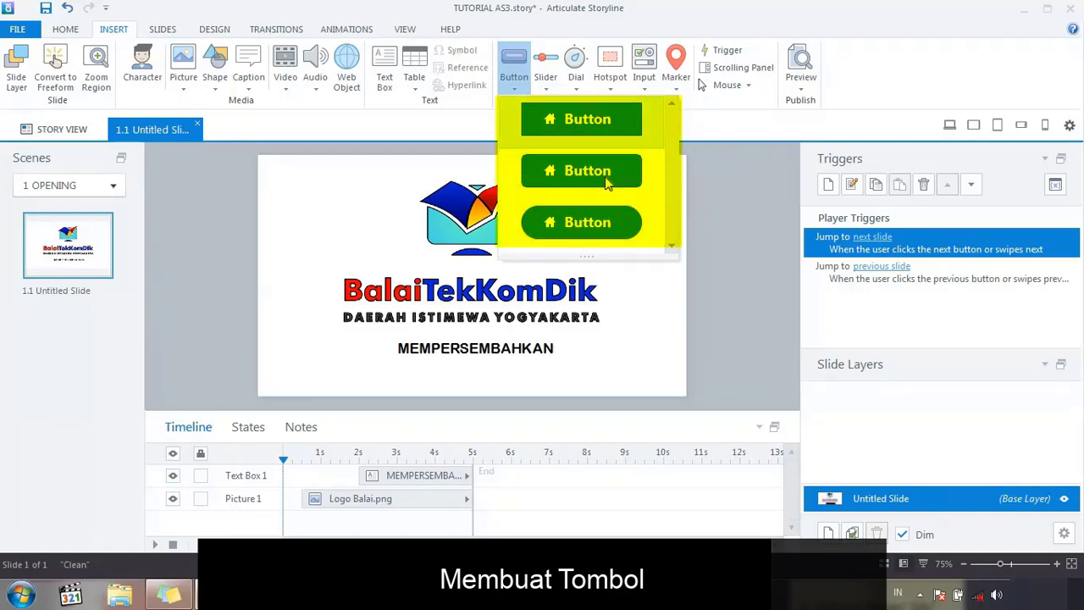
left_click(628, 175)
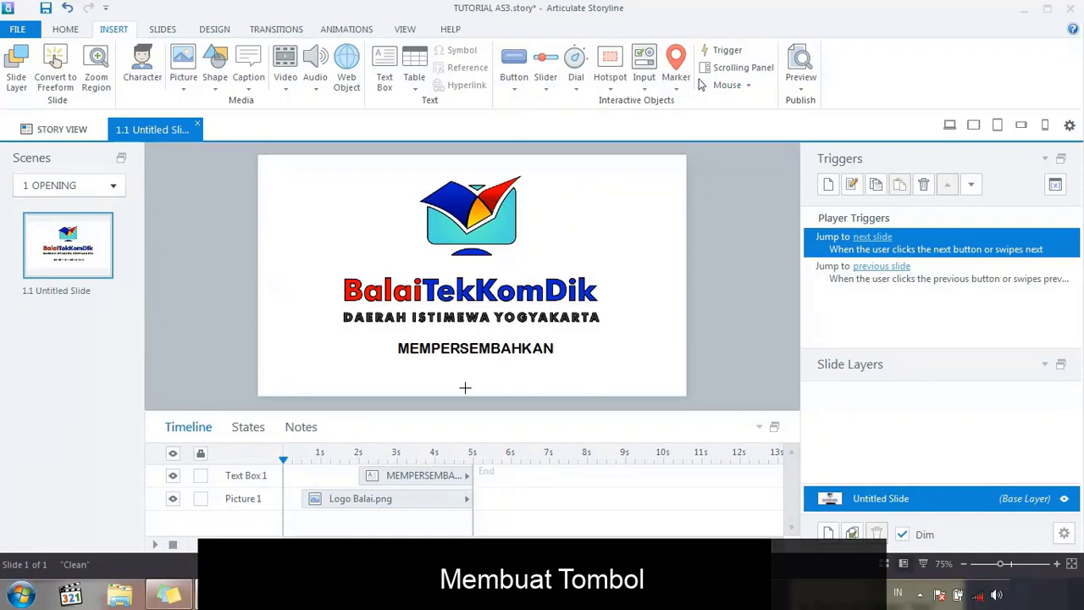
mouse_move(421, 366)
left_mouse_down()
mouse_move(554, 387)
mouse_move(509, 387)
left_mouse_up()
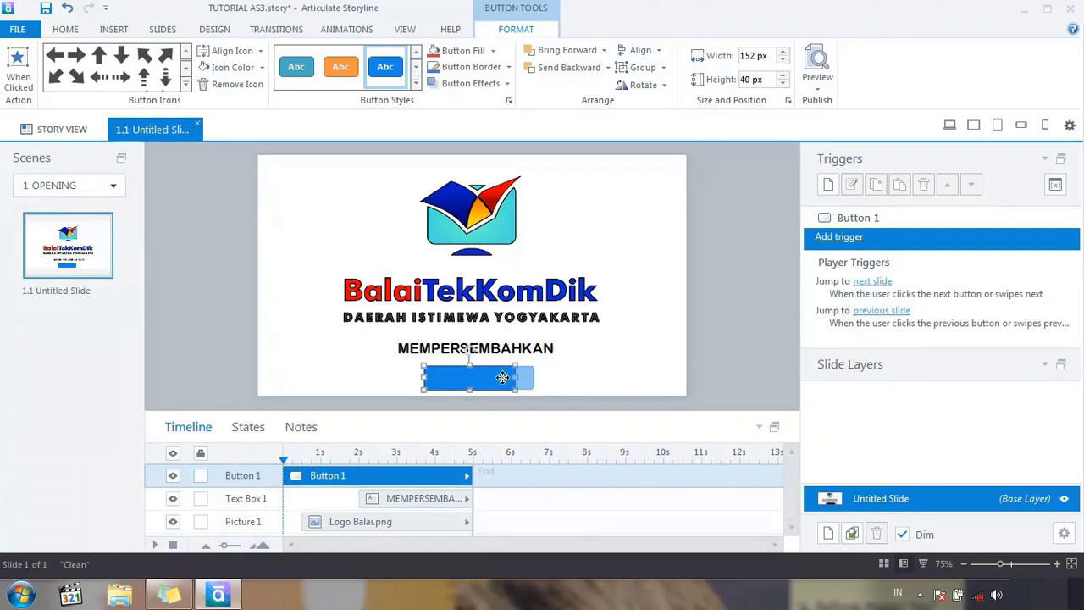
left_click_drag(489, 379, 494, 379)
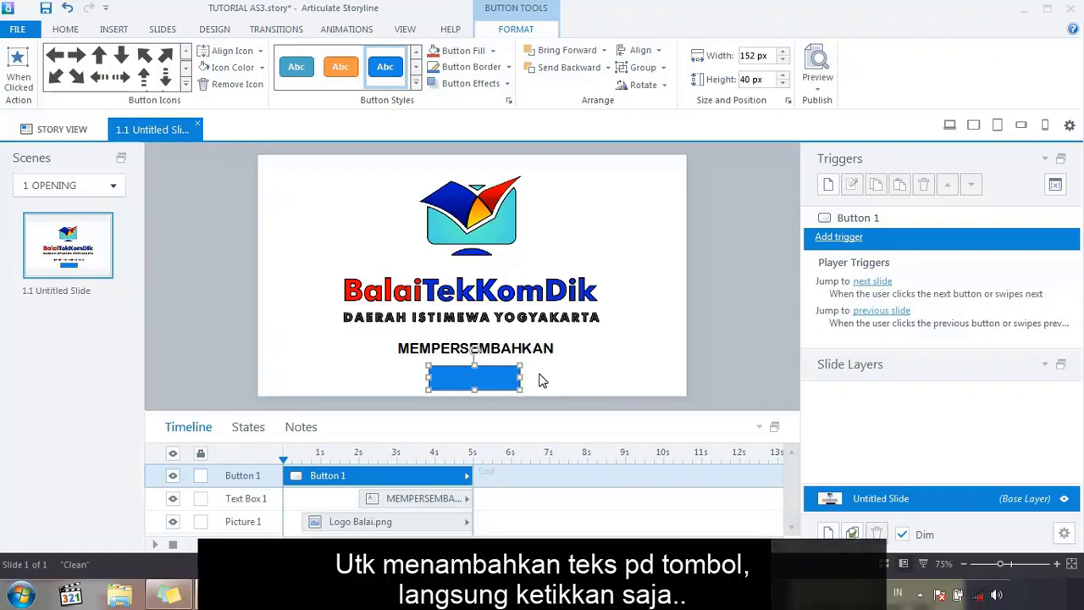
- Label the new button MULAI and shift it slightly to the left below the MEMPERSEMBAHKAN text
type("LAI")
left_click(542, 381)
left_click(495, 391)
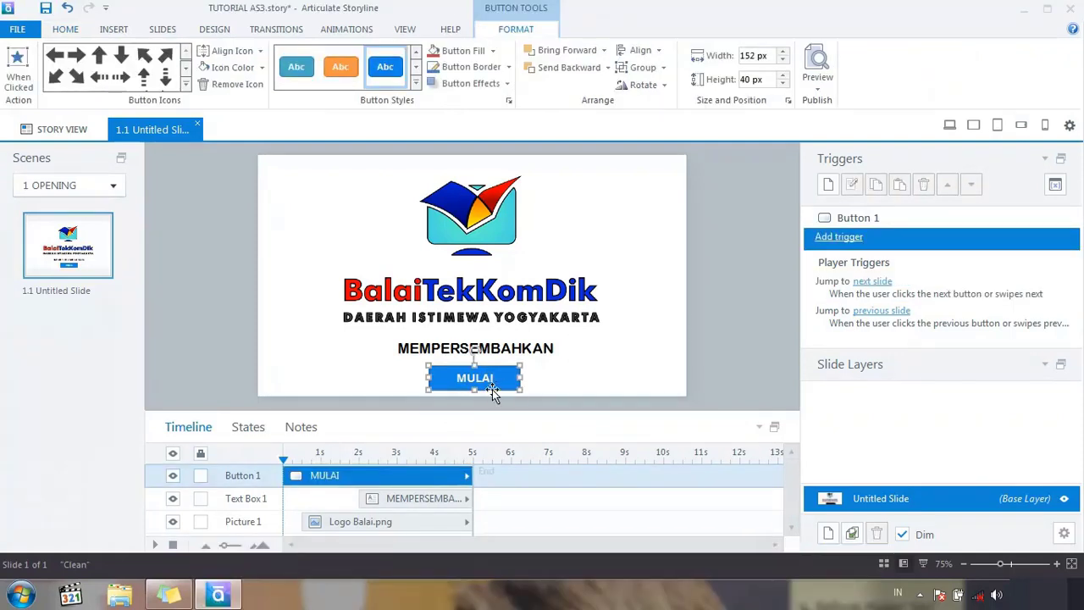
left_click_drag(492, 390, 488, 392)
left_click(504, 366)
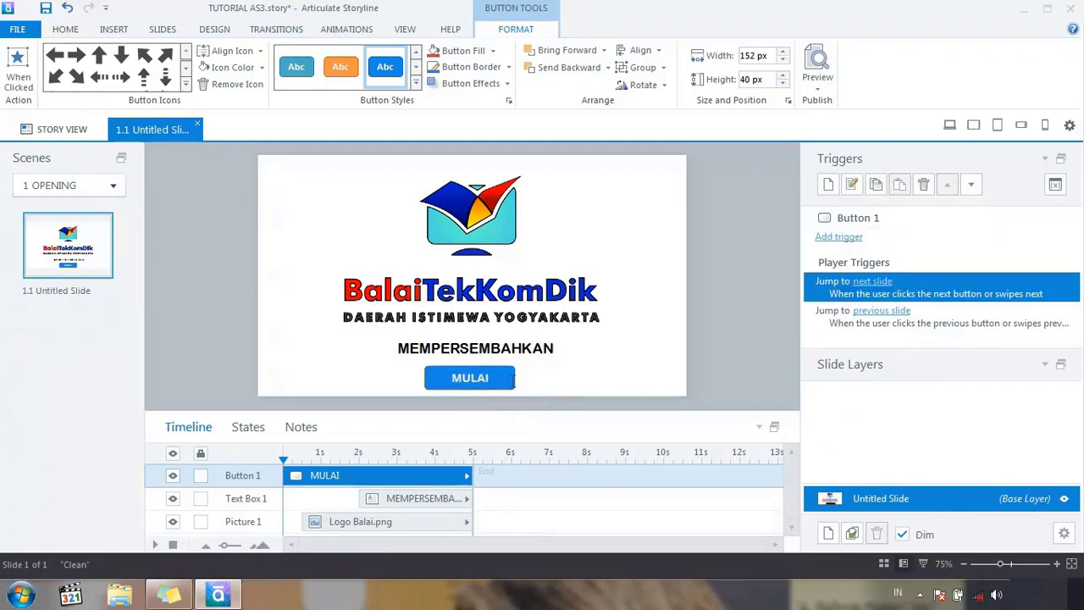
- Apply an orange rounded button style with a glossy gradient and shadow to the MULAI button
left_click(503, 368)
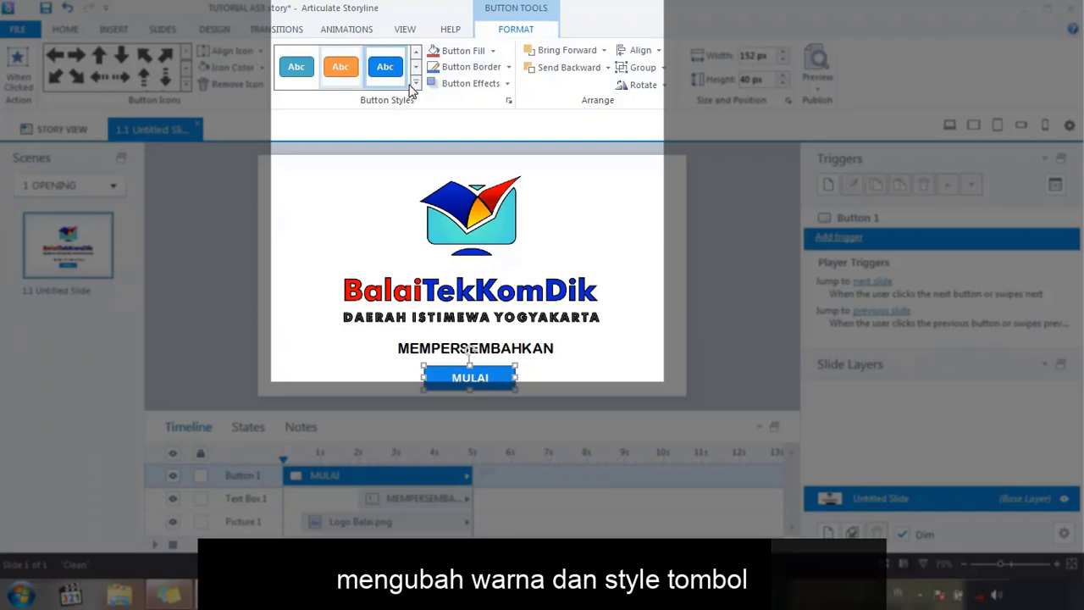
left_click(417, 84)
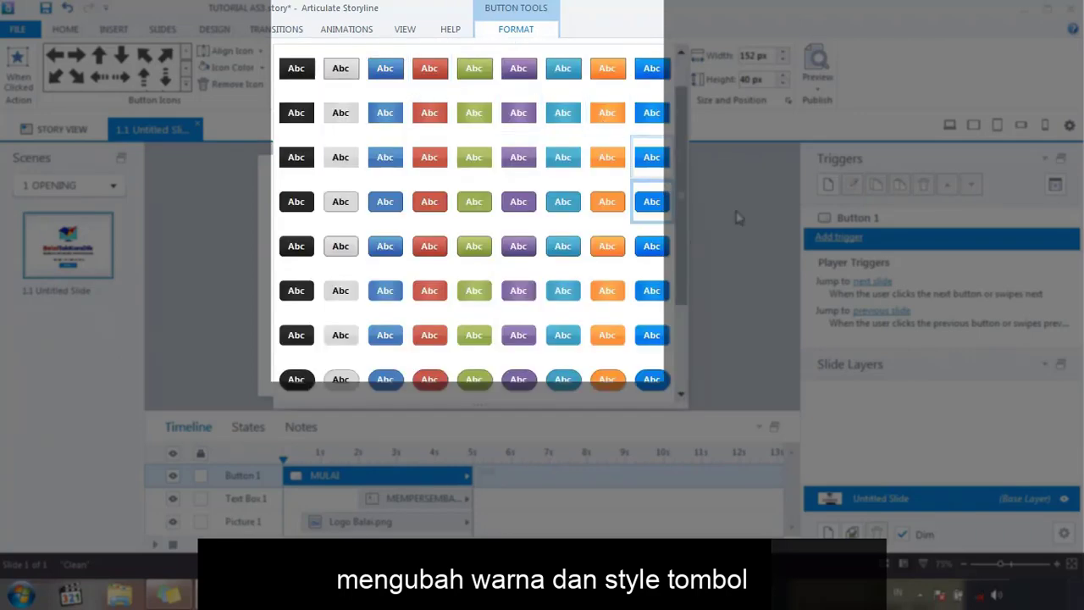
left_click(701, 140)
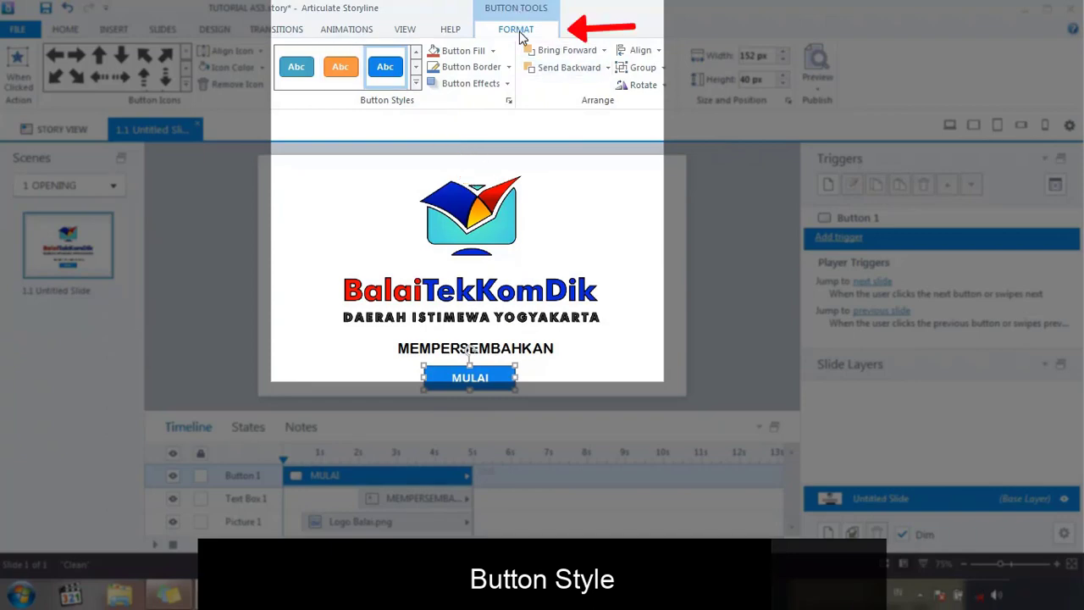
left_click(417, 83)
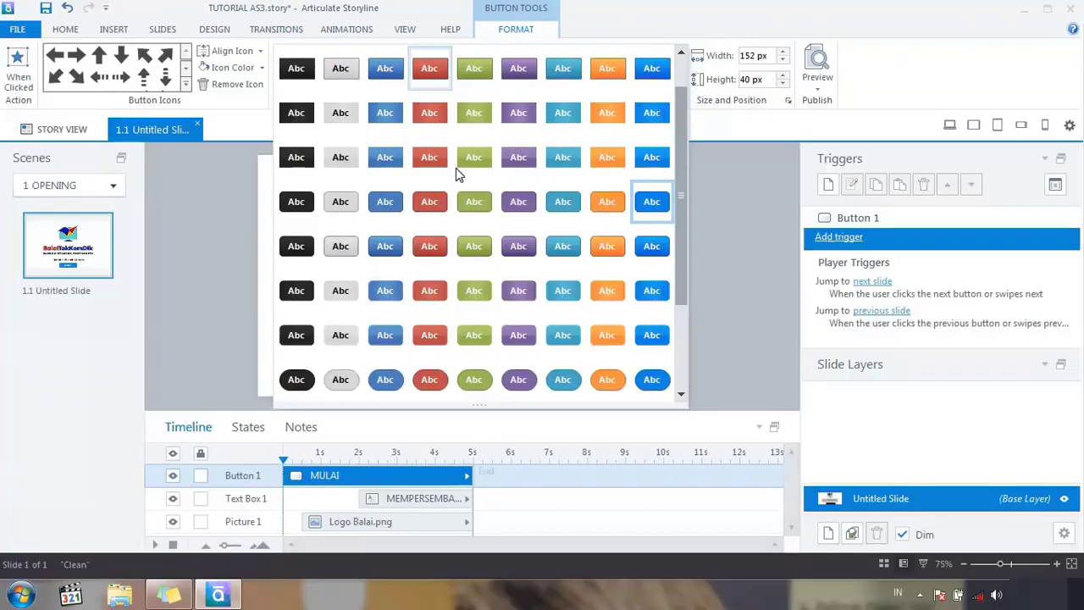
left_click(607, 336)
left_click(574, 372)
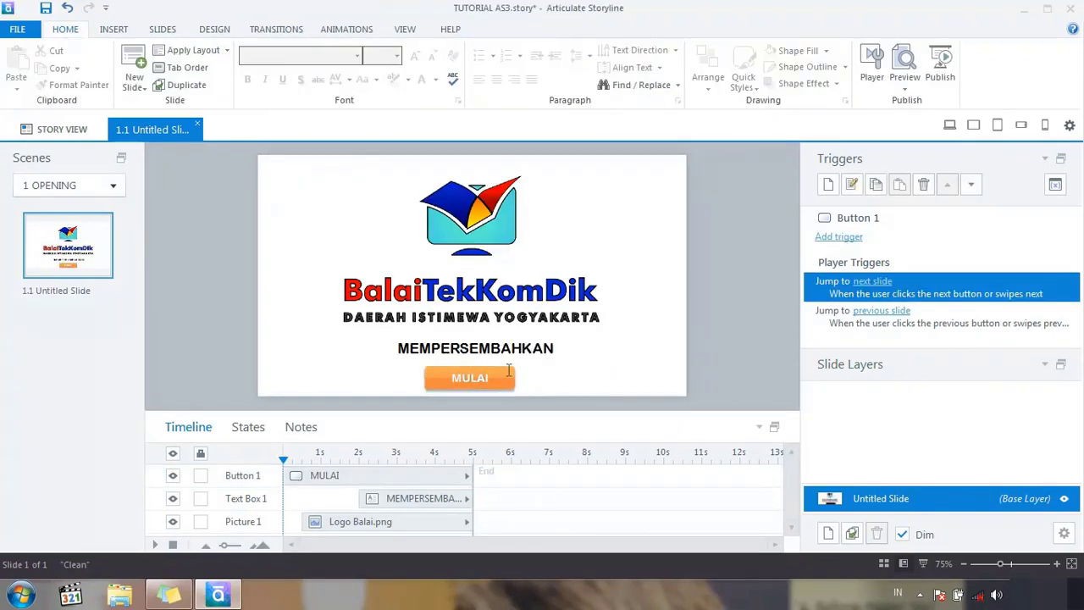
left_click(514, 368)
left_click(501, 365)
left_click(515, 375)
left_click(550, 373)
left_click(513, 377)
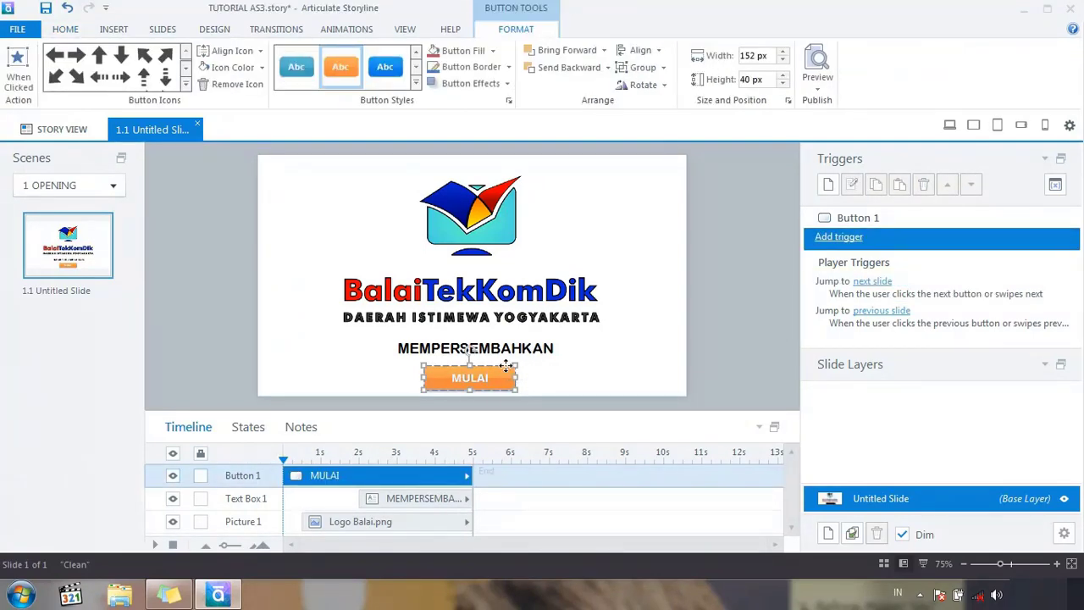
left_click(506, 367)
left_click(601, 372)
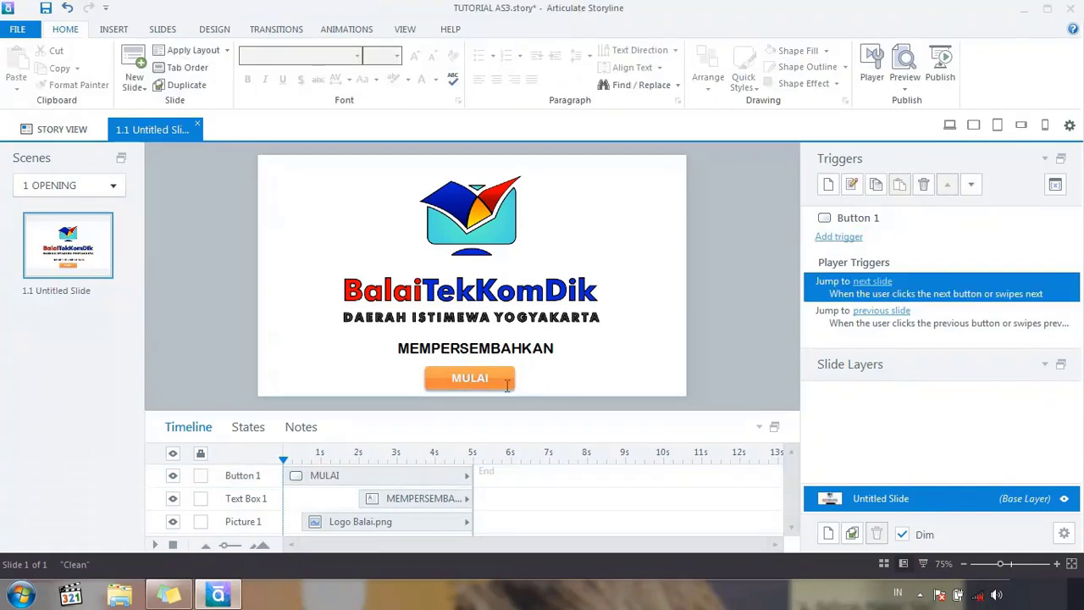
- Examine the timeline bars of MULAI, MEMPERSEMBAHKAN and Logo Balai.png to compare when each object starts
left_click(513, 389)
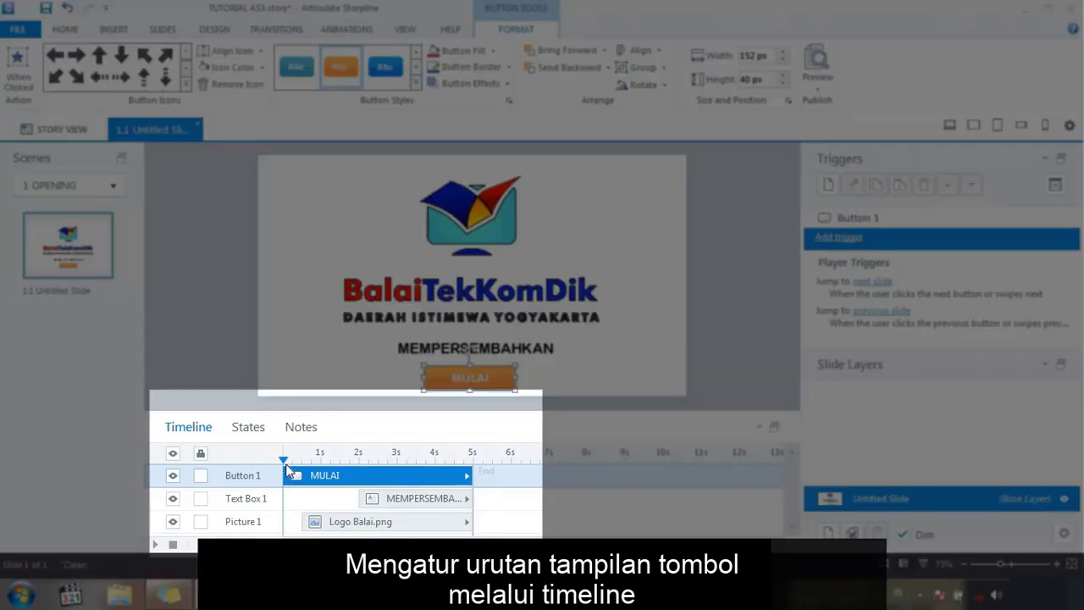
left_click(288, 481)
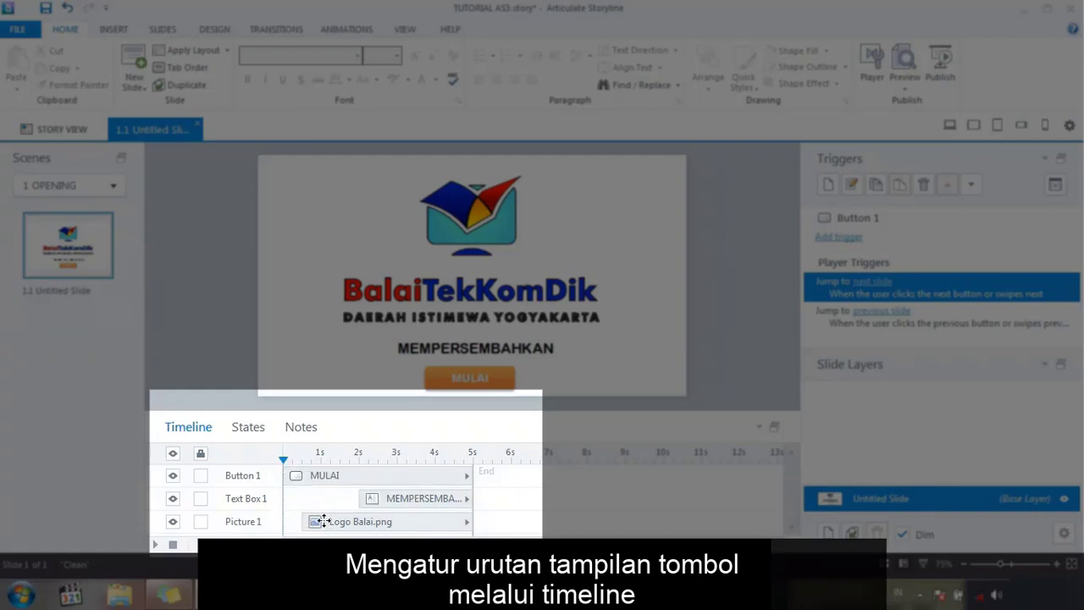
left_click(375, 523)
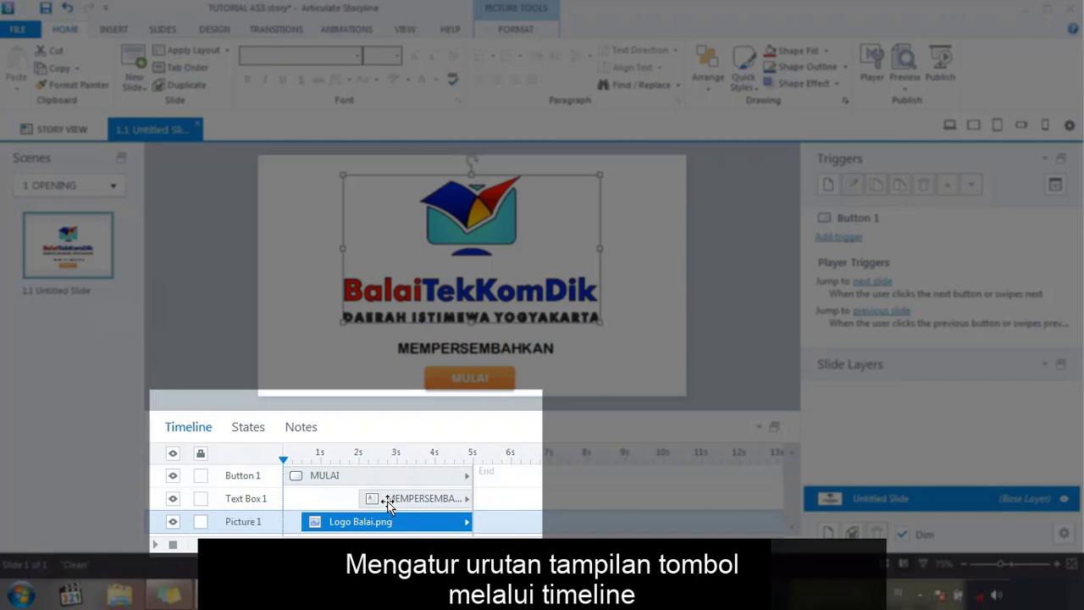
left_click(388, 501)
left_click(366, 476)
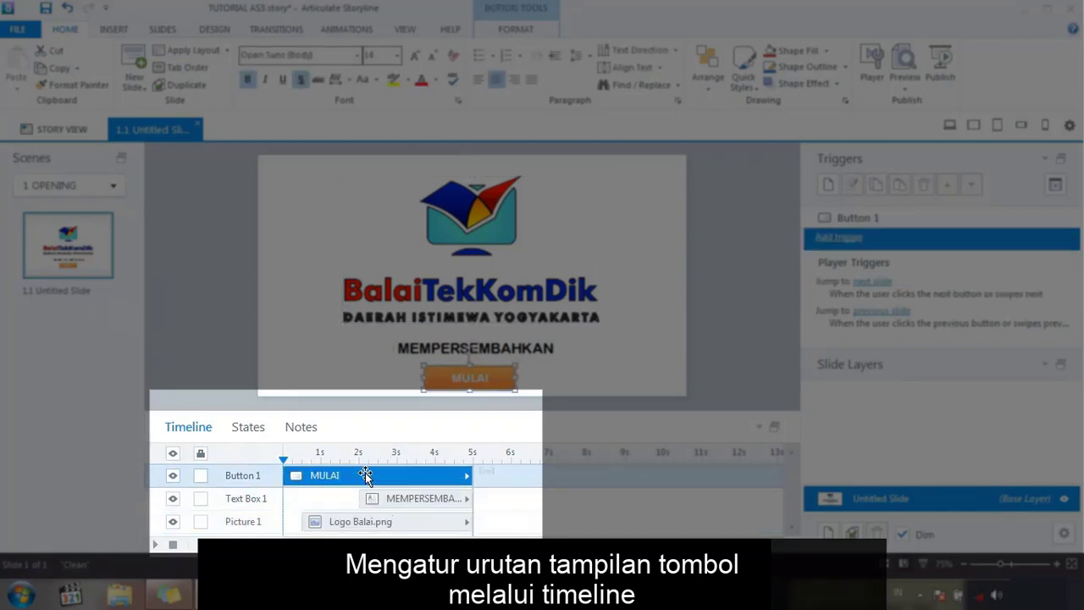
left_click(366, 518)
left_click(369, 499)
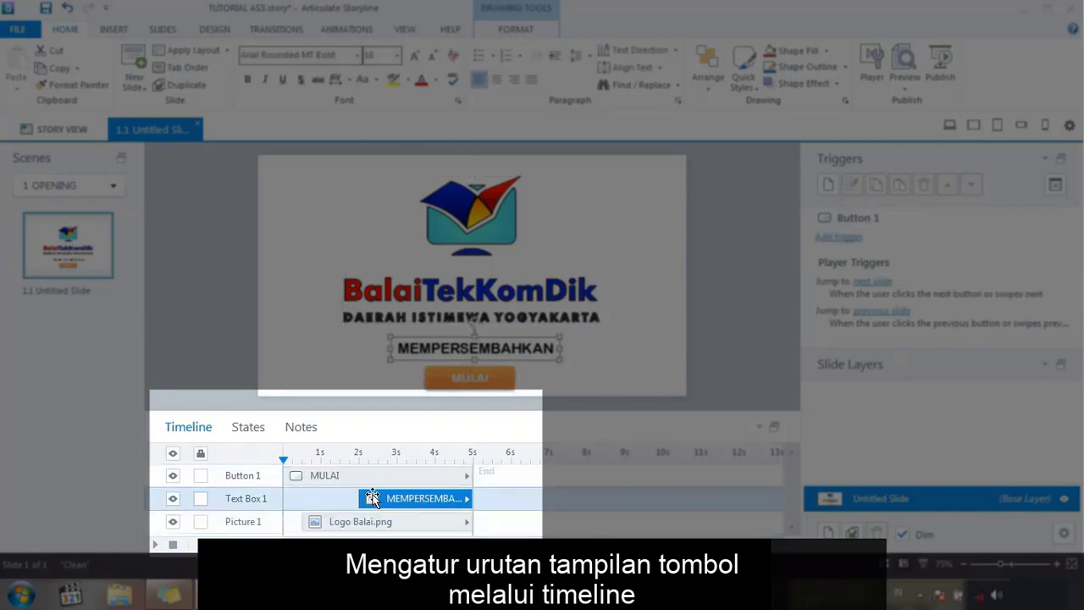
- Set the MULAI button to start at 3 seconds on the timeline, following the MEMPERSEMBAHKAN text
left_click(364, 475)
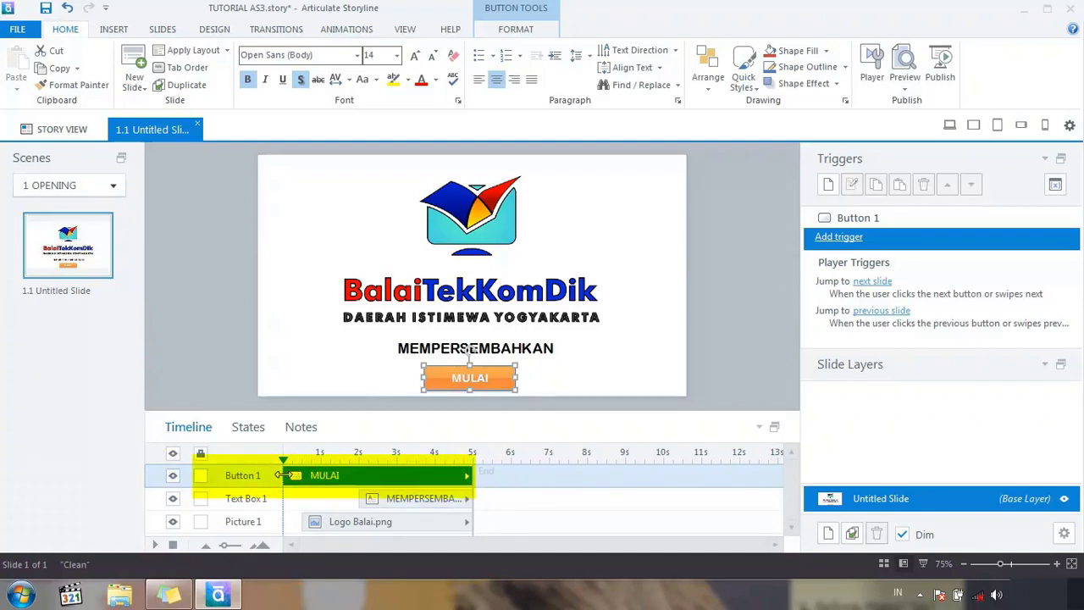
left_click_drag(283, 475, 396, 474)
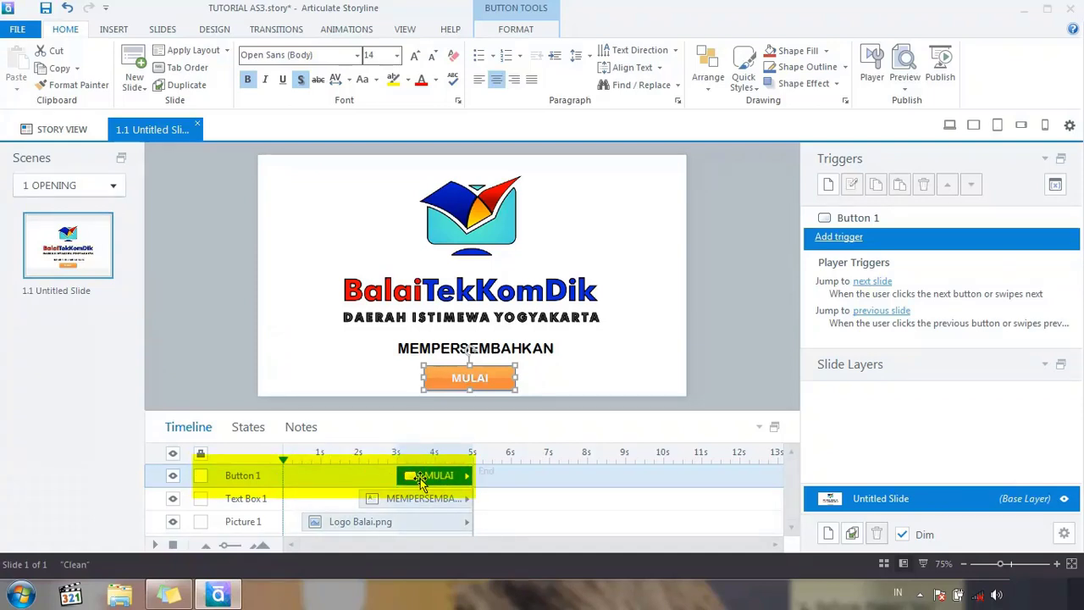
left_click(349, 387)
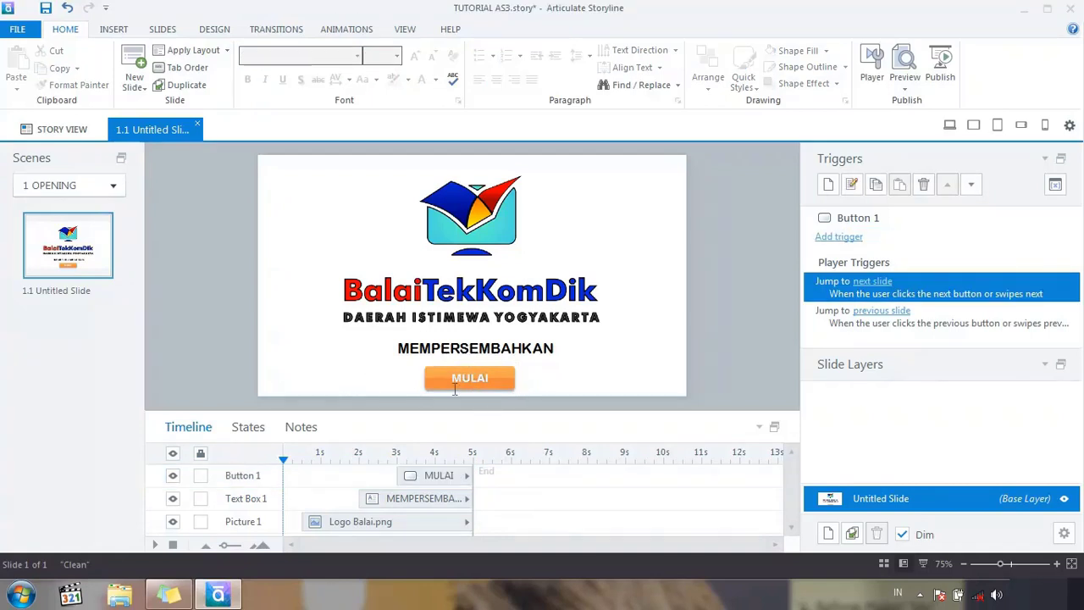
- Apply the Fly In entrance animation to the MULAI button
left_click(437, 476)
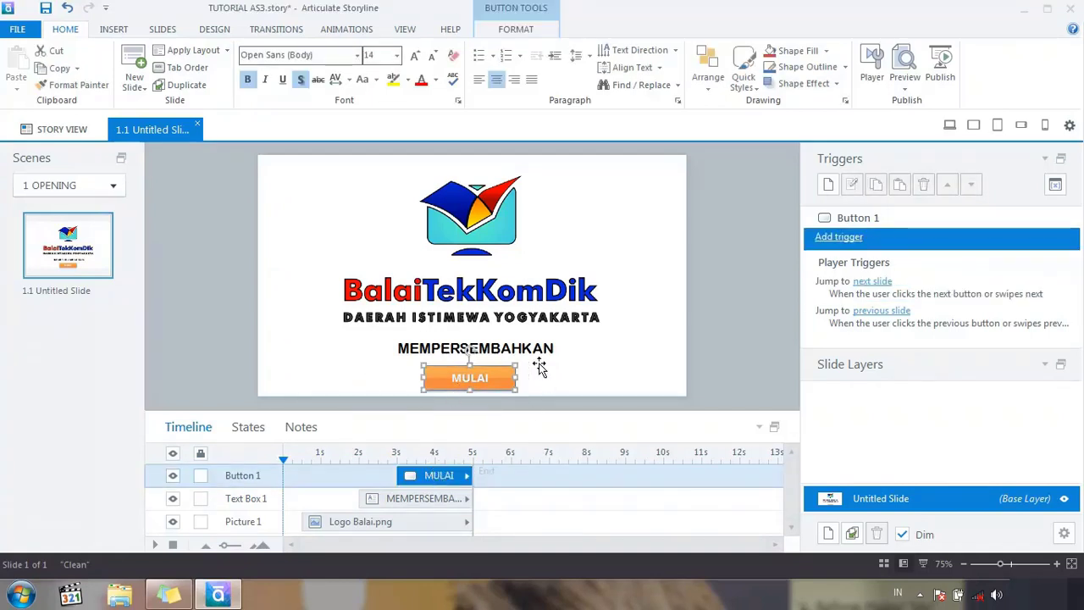
left_click(349, 30)
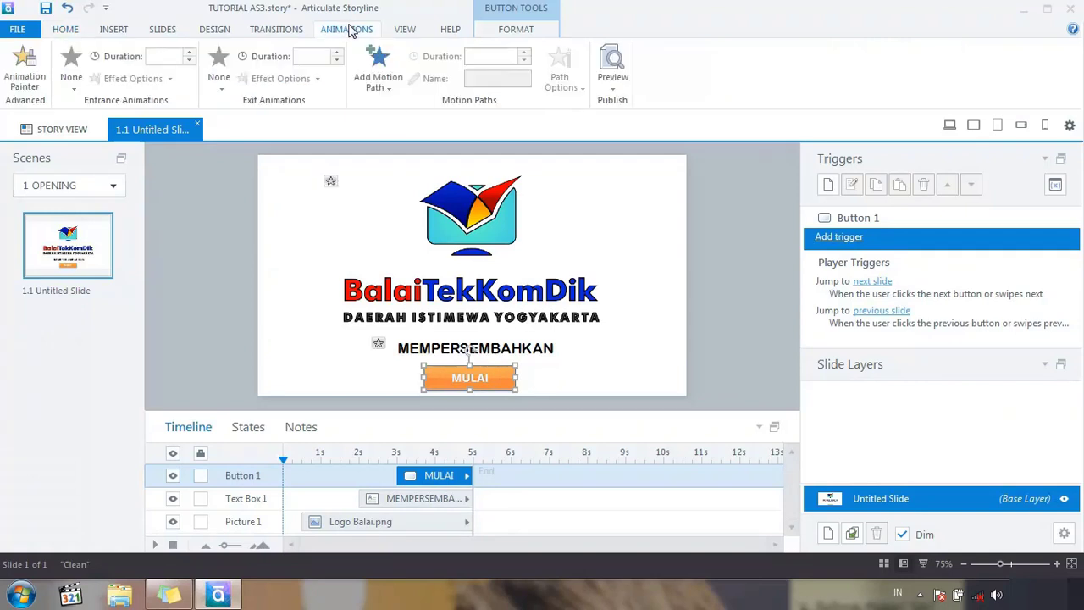
left_click(74, 85)
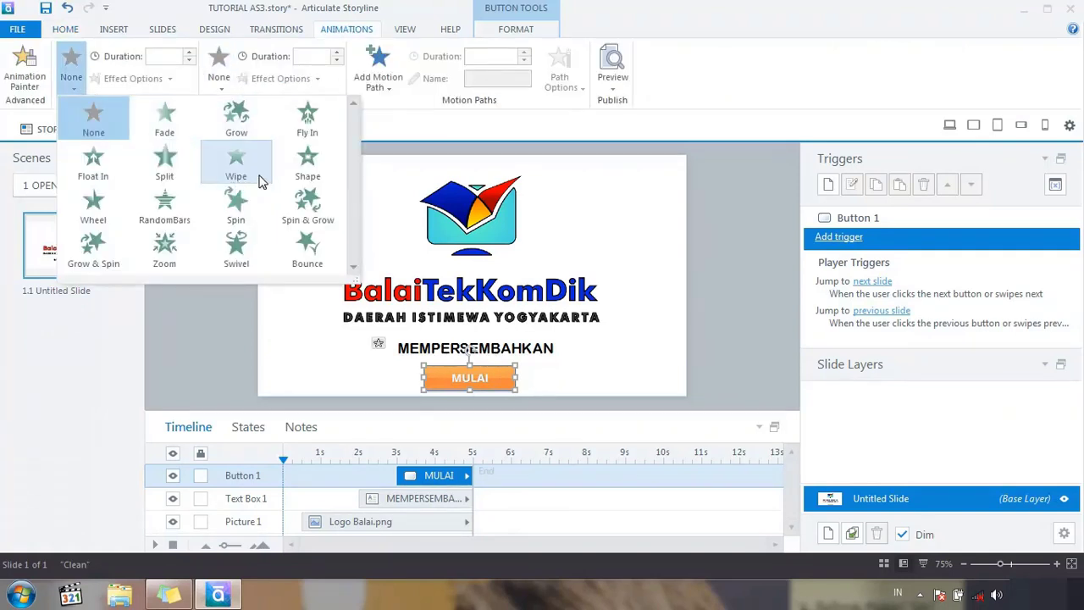
left_click(322, 135)
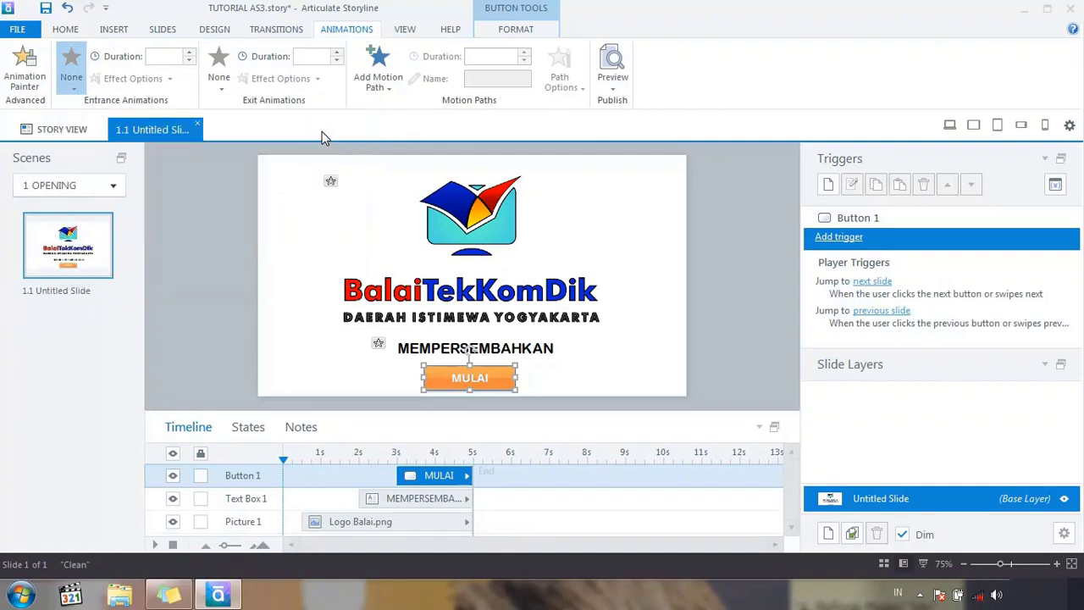
- Preview the opening slide to check the MULAI button's entrance animation, and return to editing
left_click(624, 95)
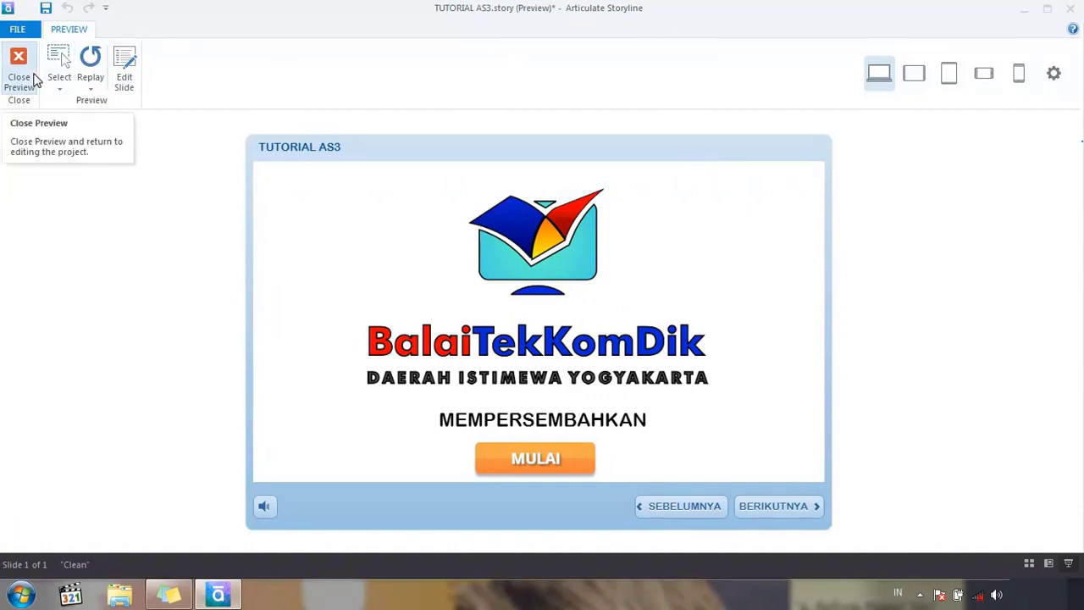
left_click(19, 76)
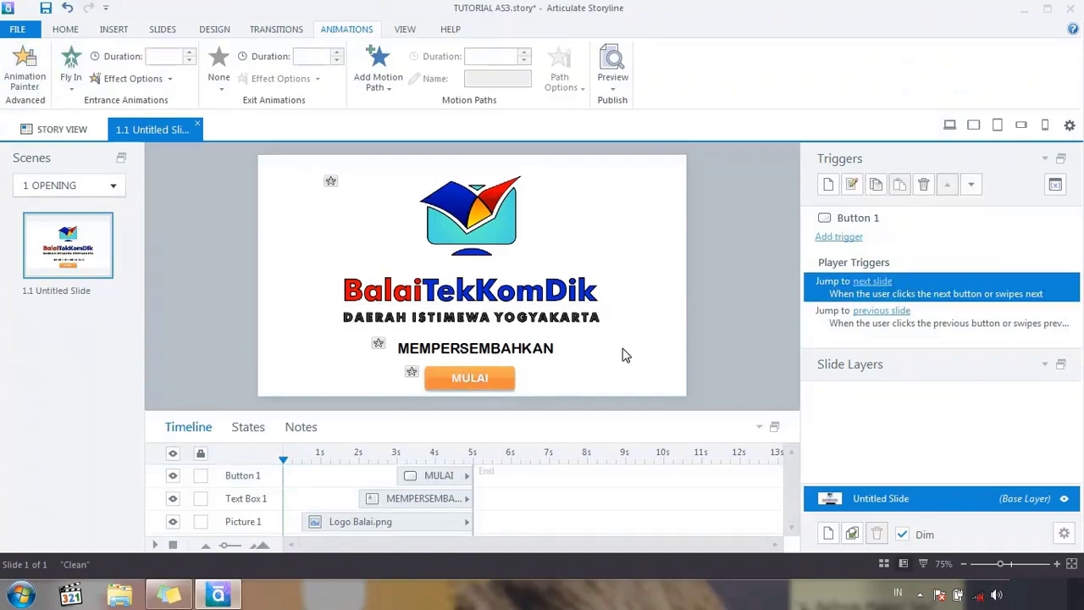
left_click(498, 383)
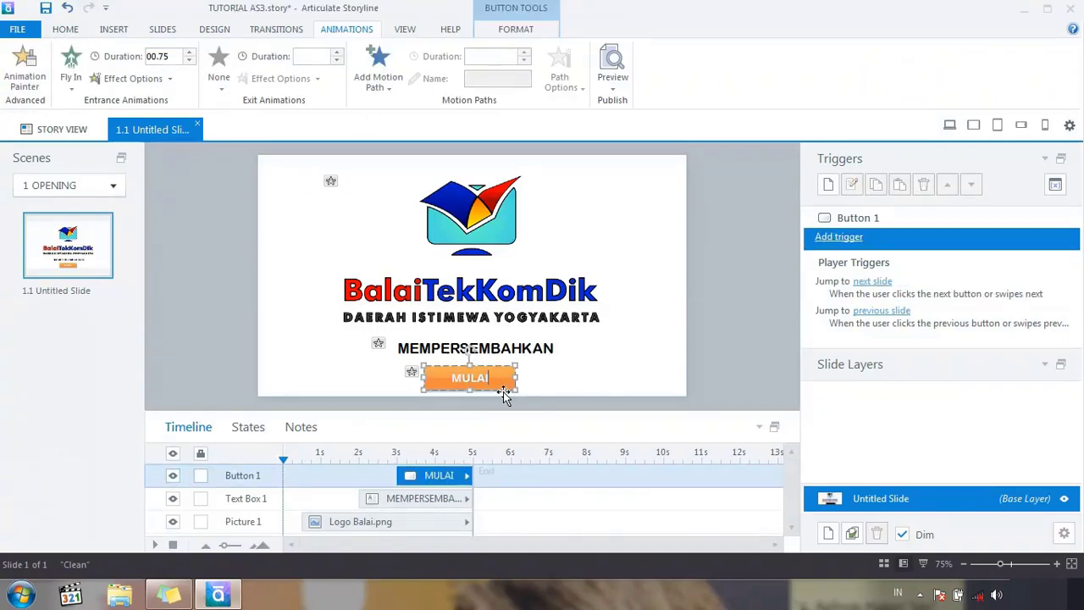
left_click(504, 392)
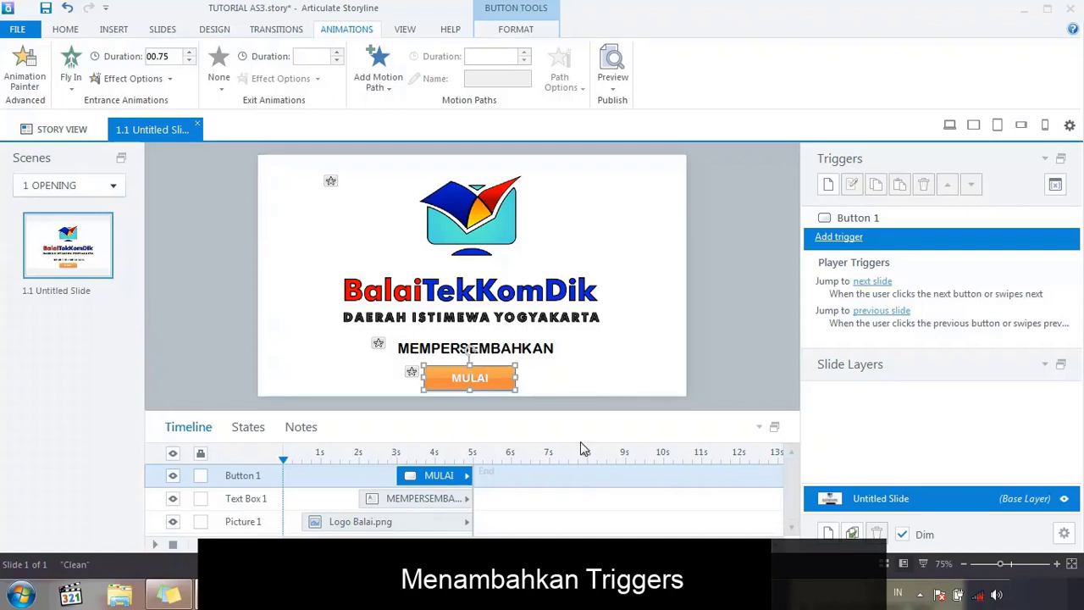
left_click(685, 405)
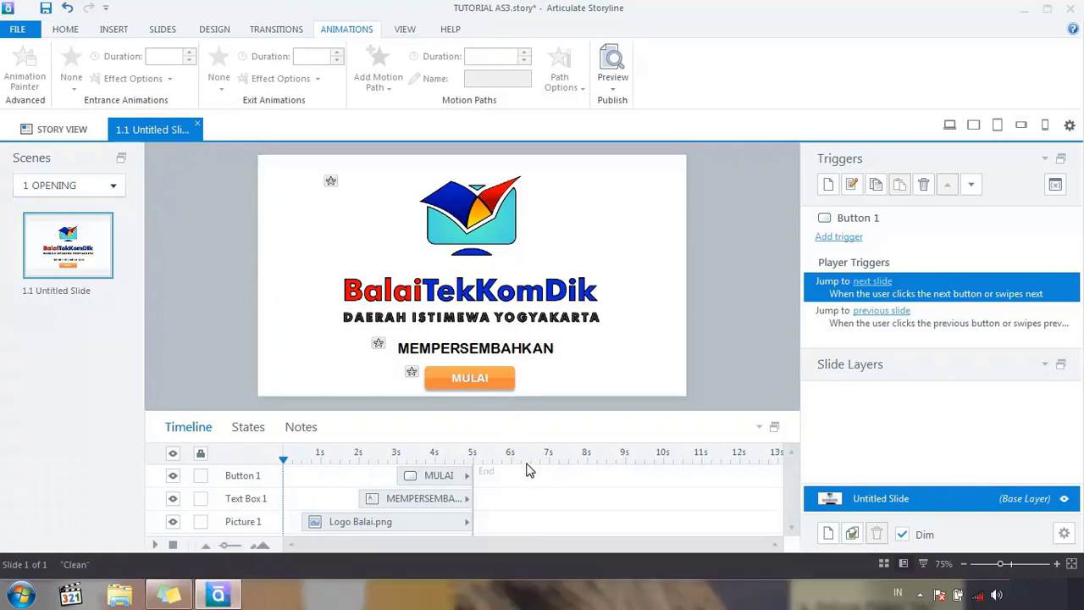
- Rename the Button 1 object on the timeline as MULAI
left_click(427, 476)
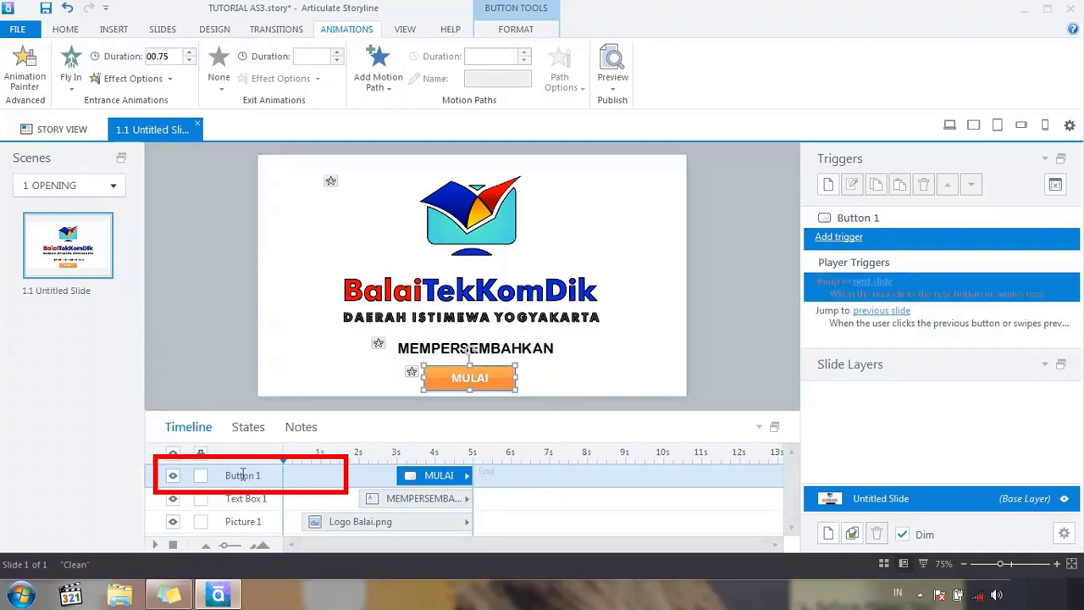
double_click(242, 476)
type("MU")
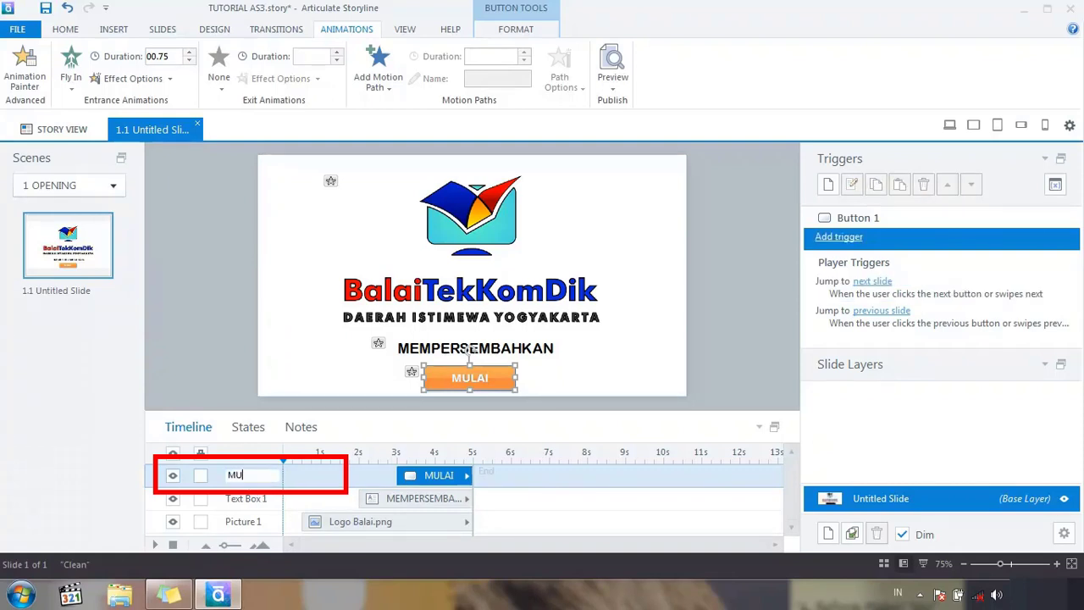
type("LAI")
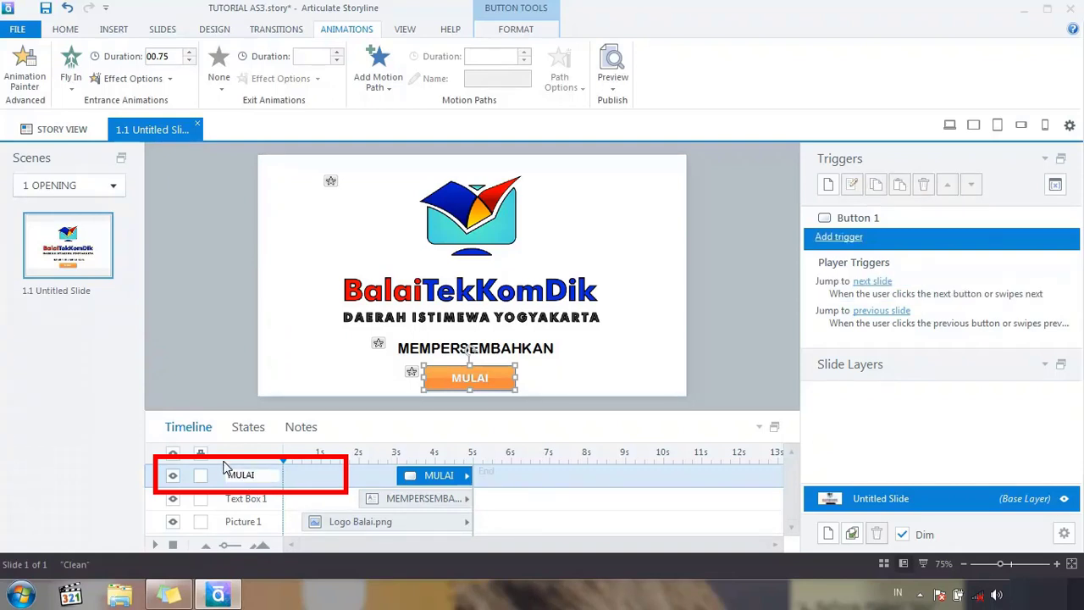
left_click(290, 481)
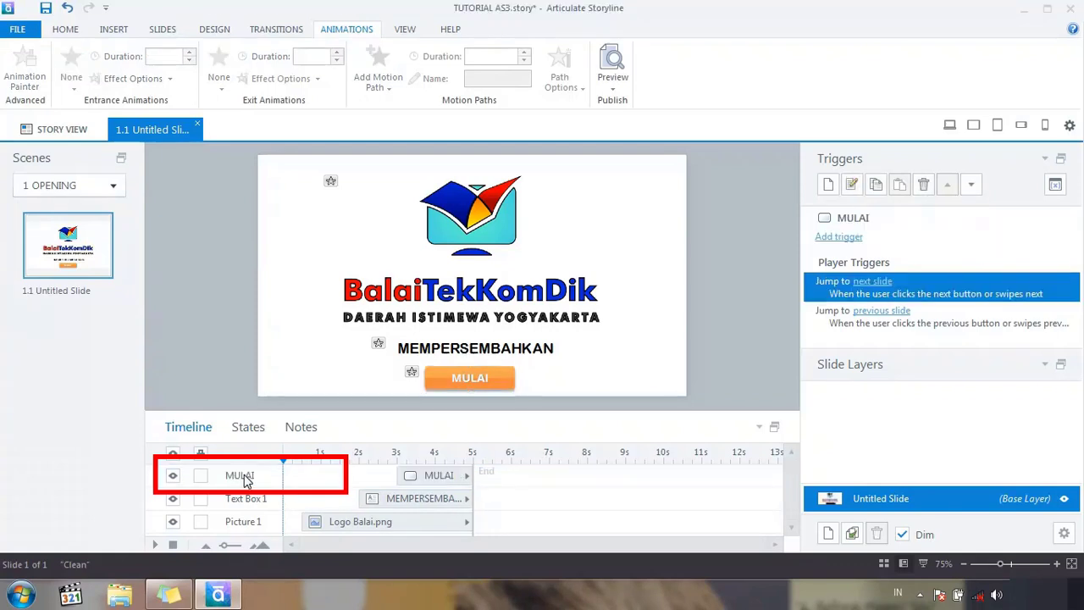
- Add a trigger to the MULAI button that jumps to scene 2 KOMPETENSI when the user clicks it
left_click(410, 478)
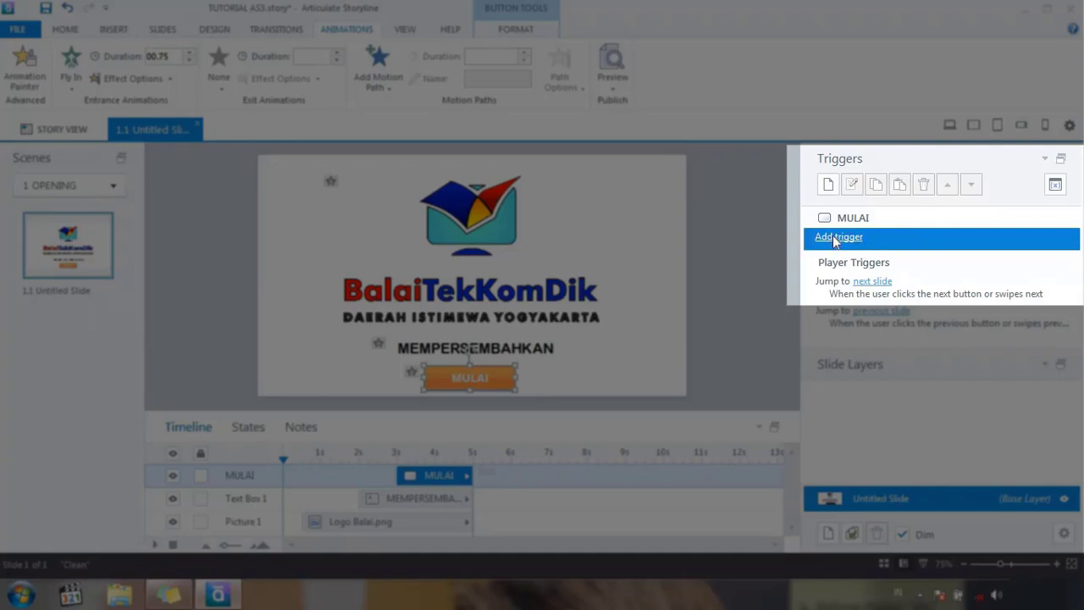
left_click(833, 238)
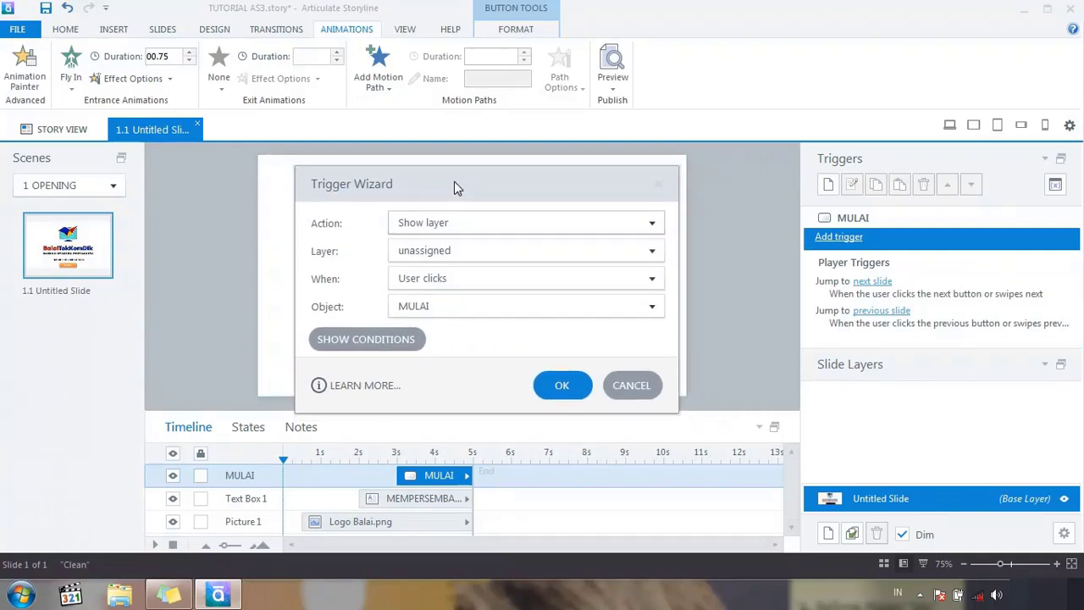
left_click(652, 227)
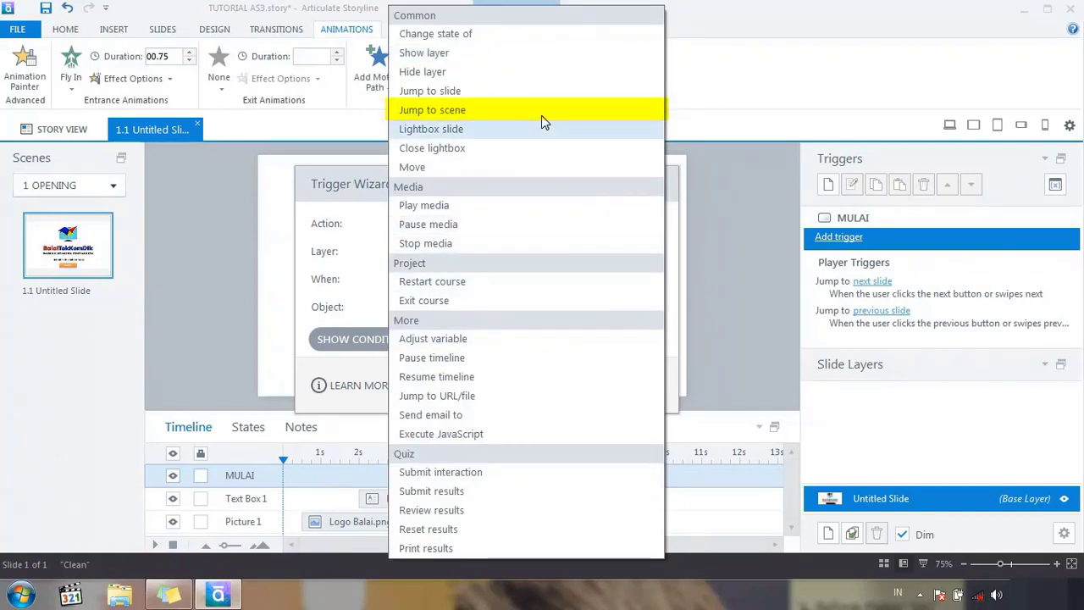
left_click(521, 111)
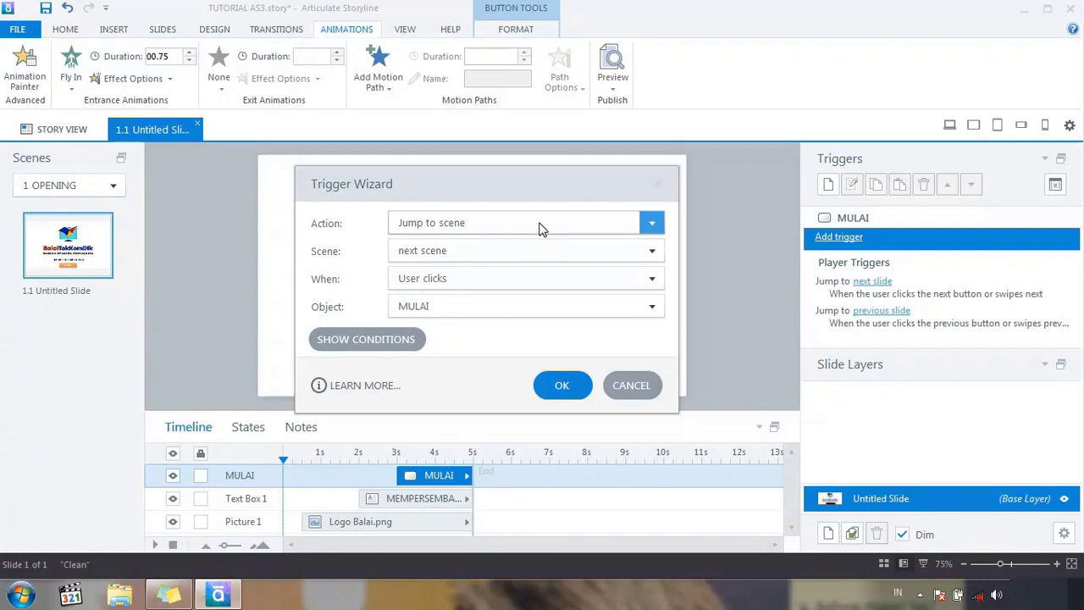
left_click(654, 249)
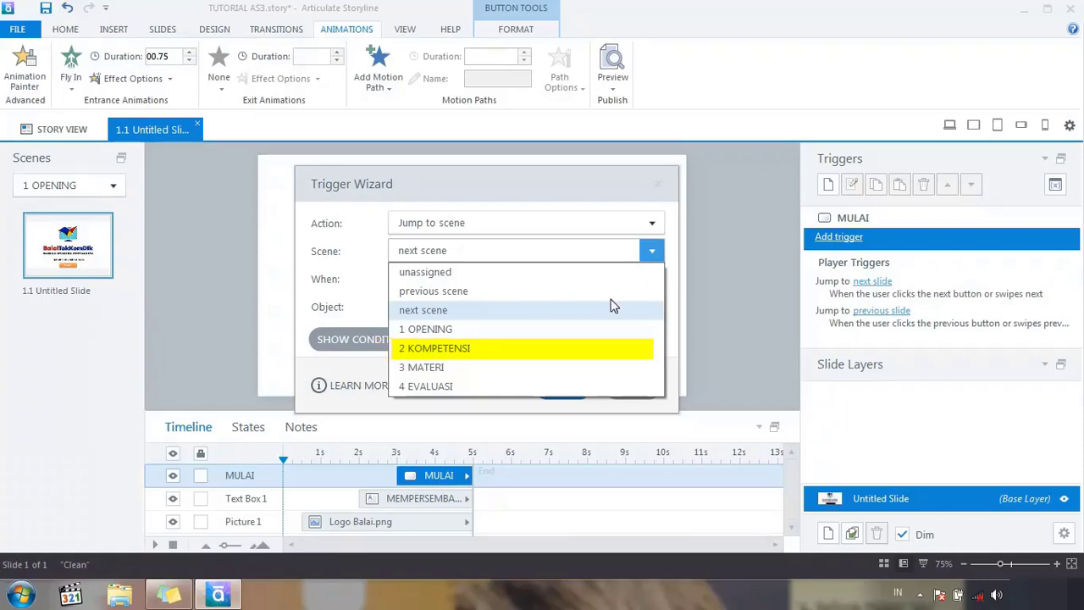
left_click(574, 356)
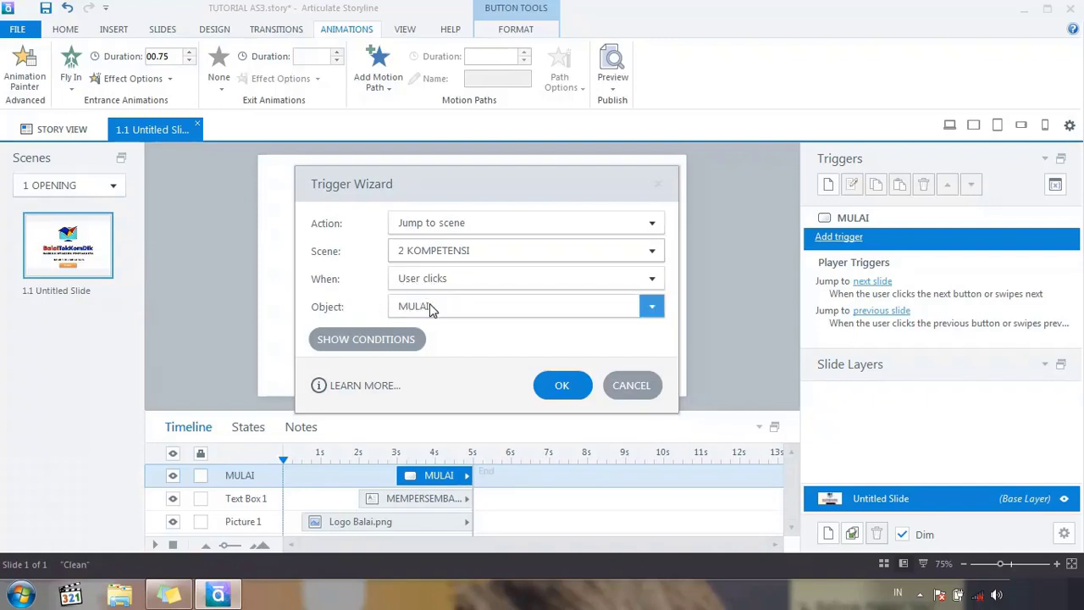
left_click(561, 385)
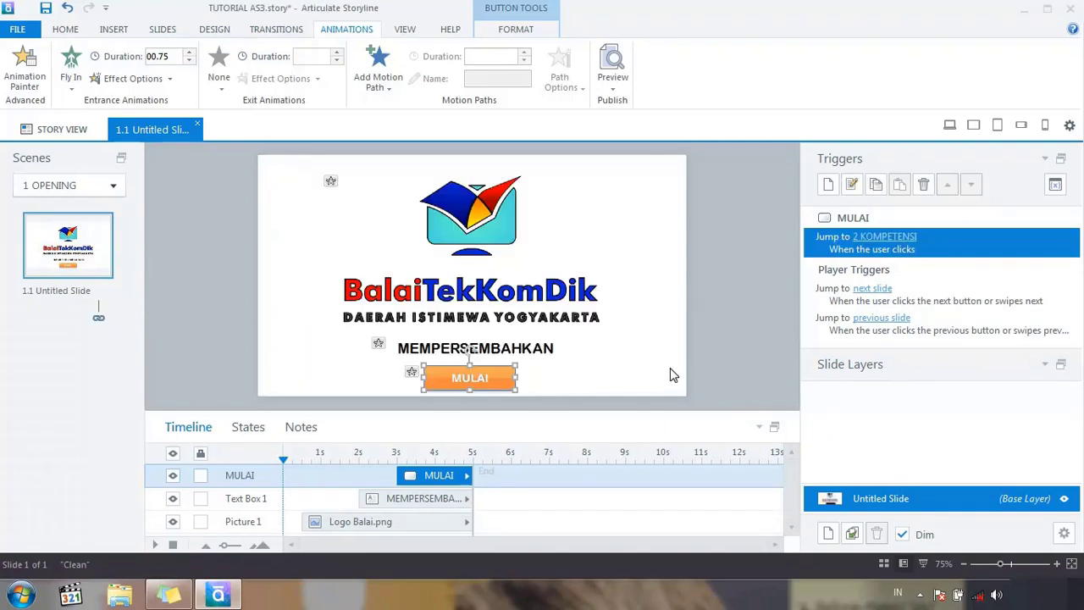
left_click(710, 340)
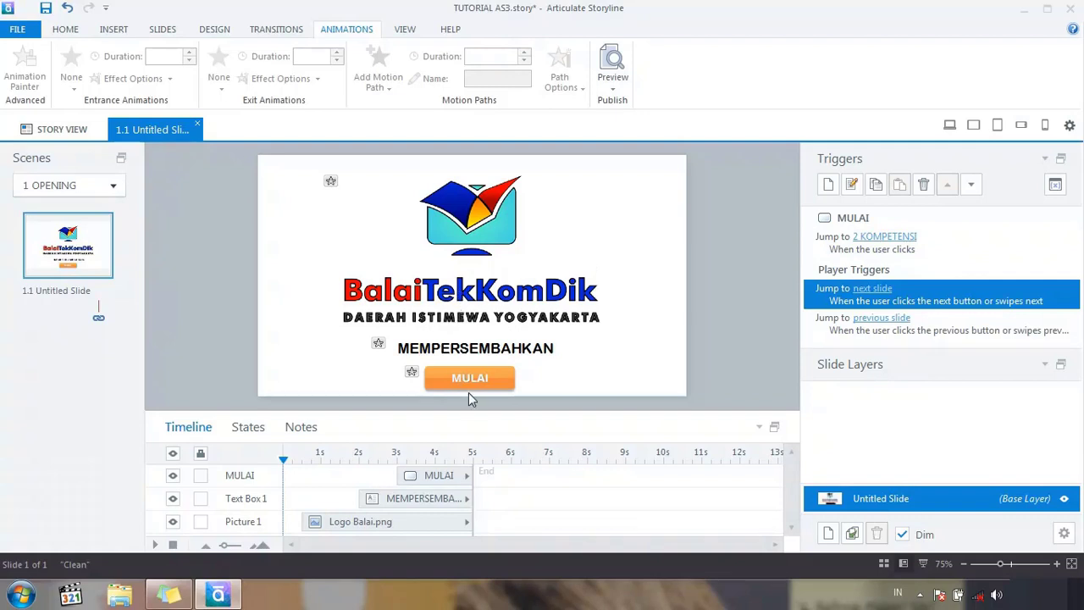
- Preview the entire project, test the MULAI button's jump to the next scene, and return to editing
left_click(625, 93)
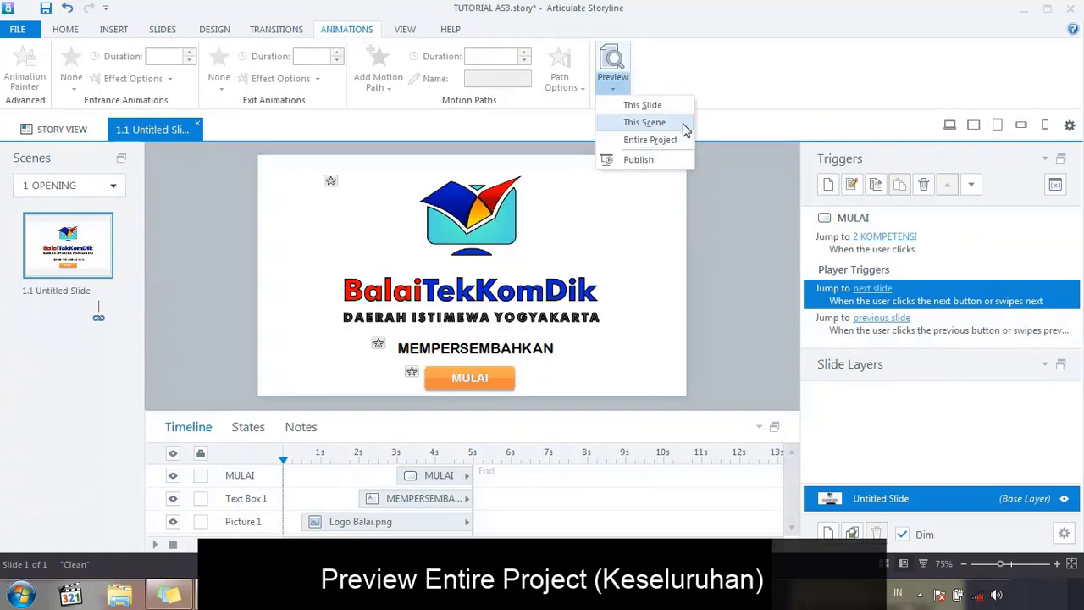
left_click(622, 95)
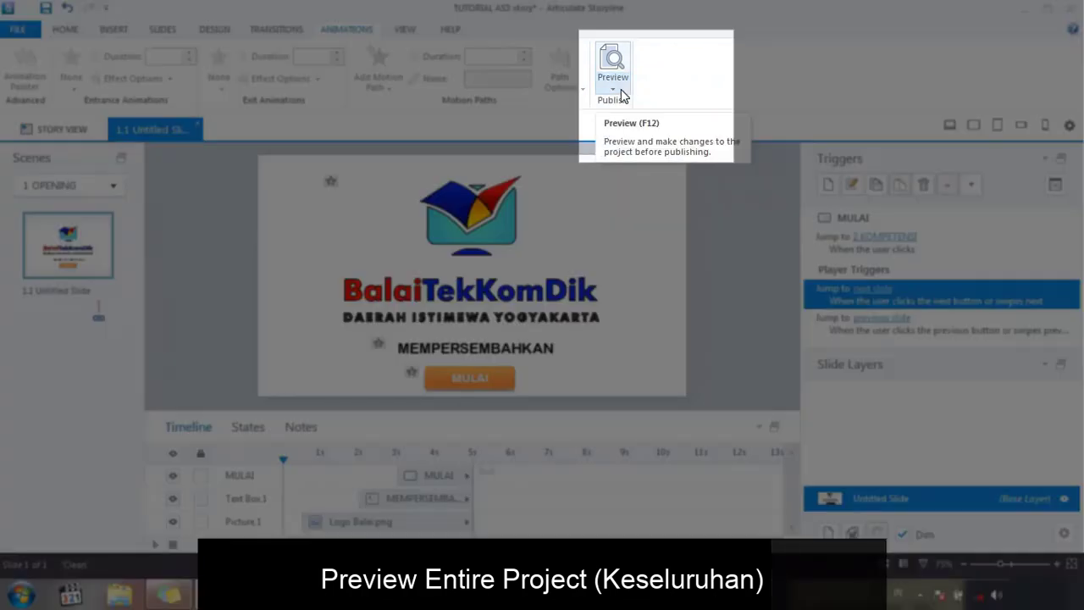
left_click(622, 95)
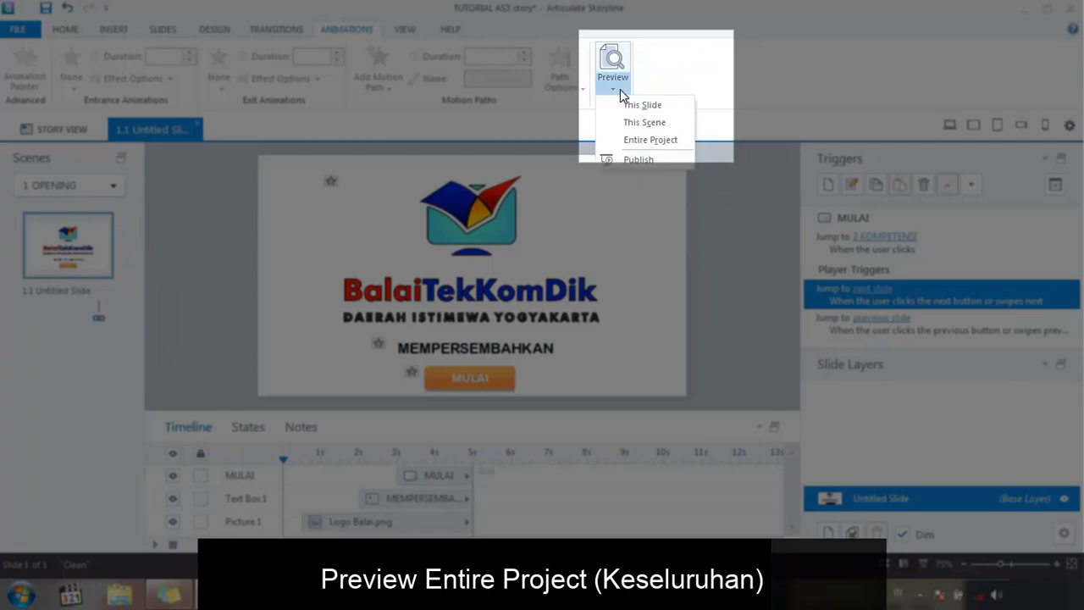
left_click(682, 146)
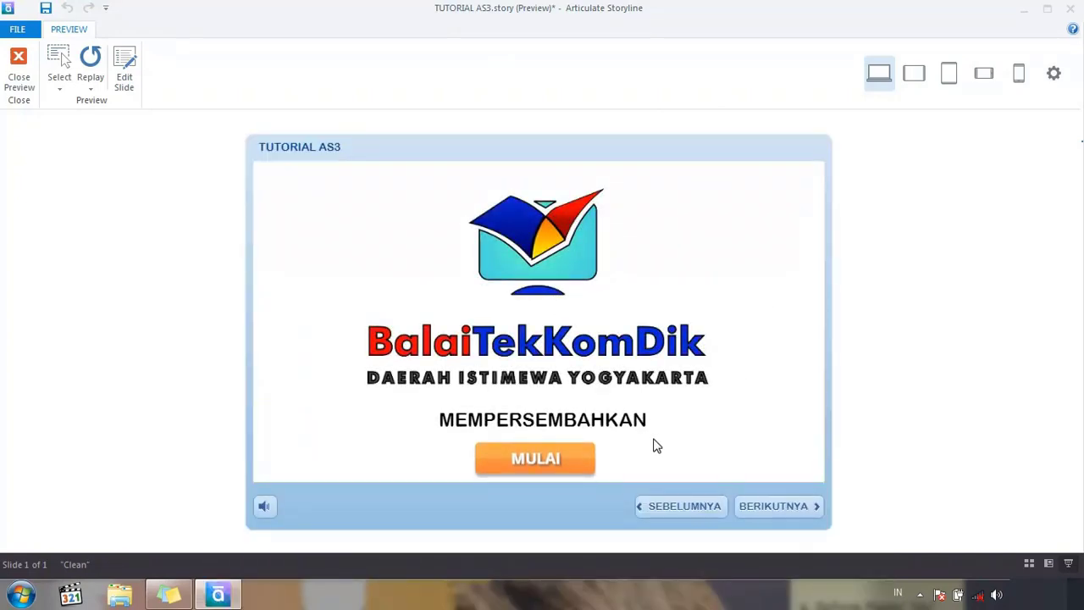
left_click(565, 460)
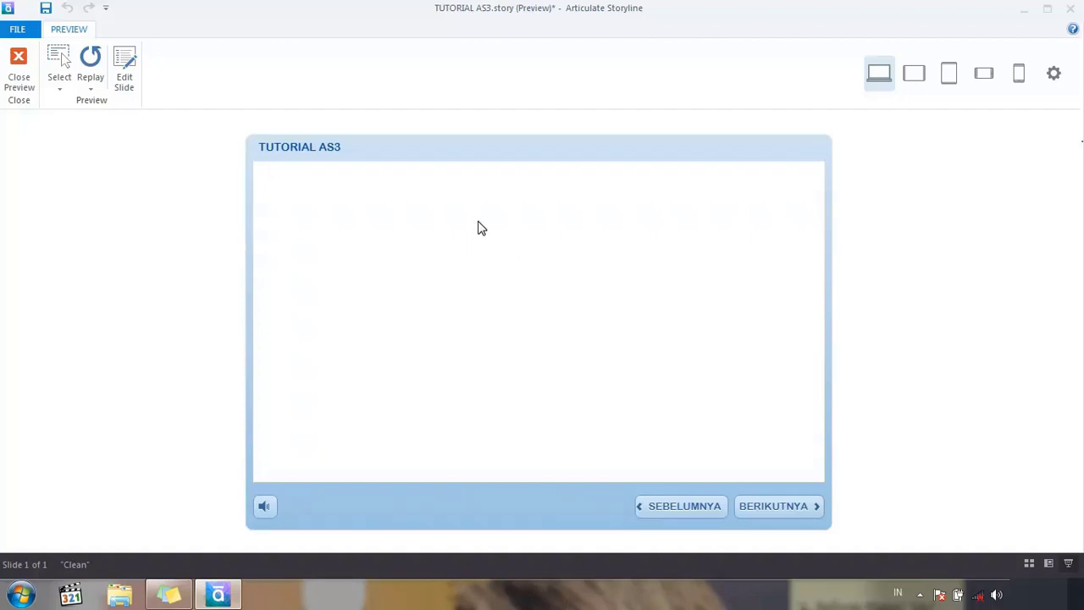
left_click(19, 85)
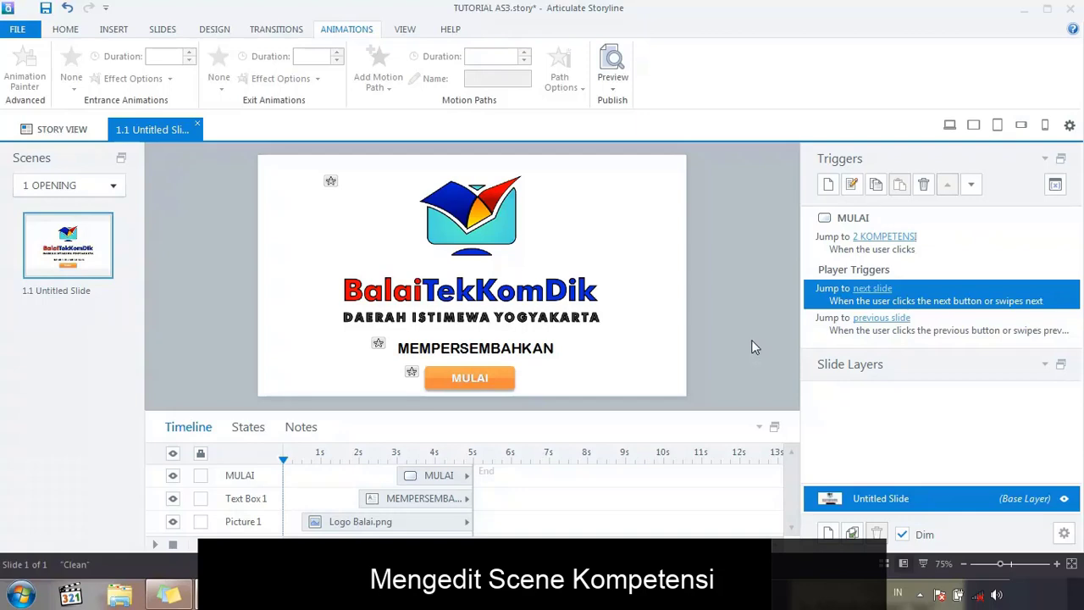
- Open slide 2.1 of the 2 KOMPETENSI scene for editing from Story View
left_click(59, 136)
left_click(154, 132)
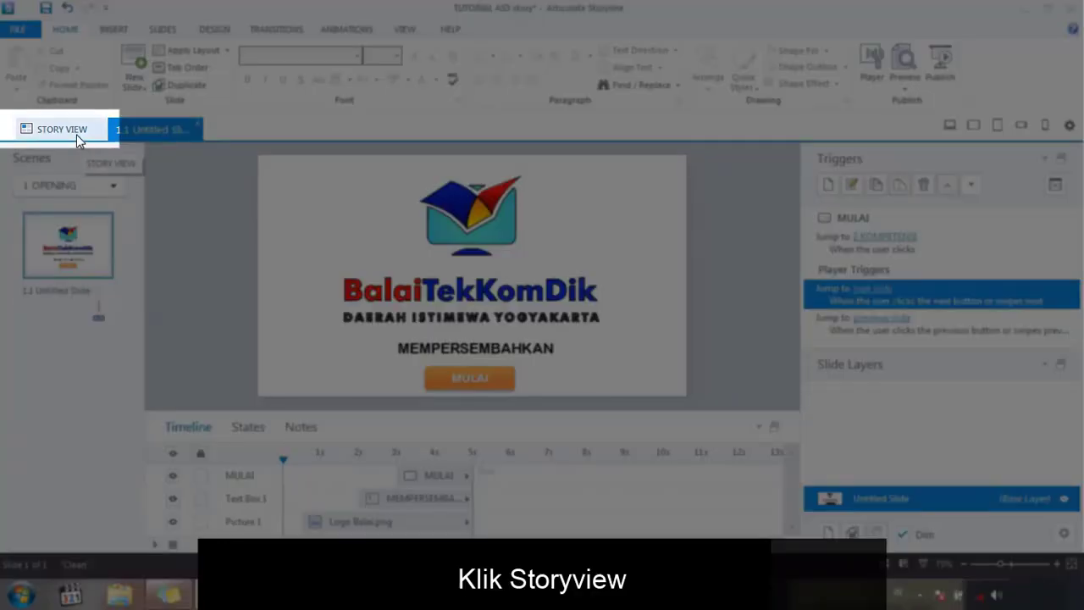
left_click(76, 134)
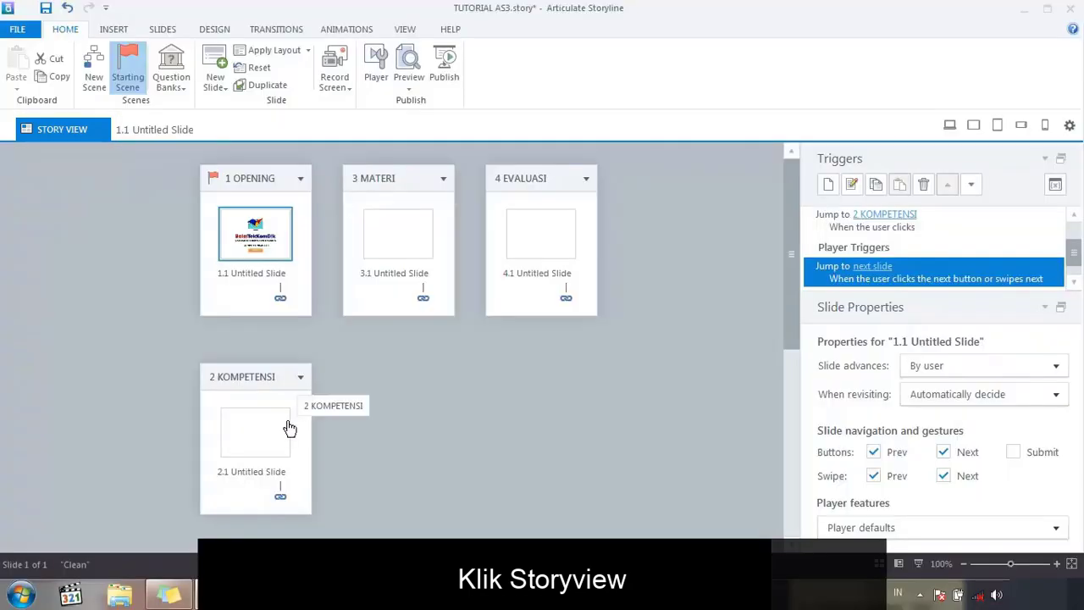
left_click(274, 436)
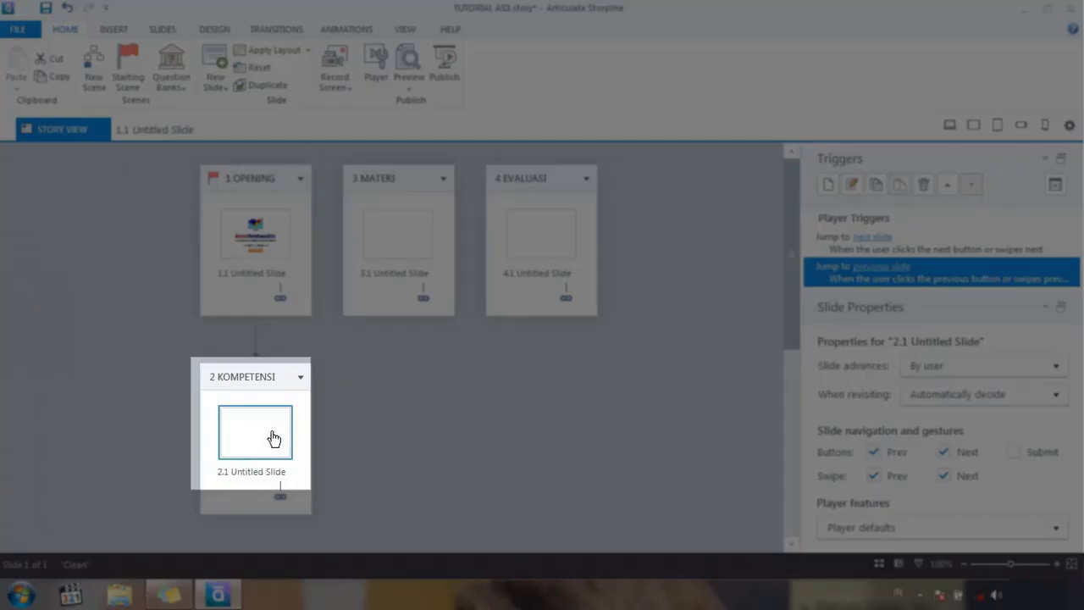
double_click(265, 438)
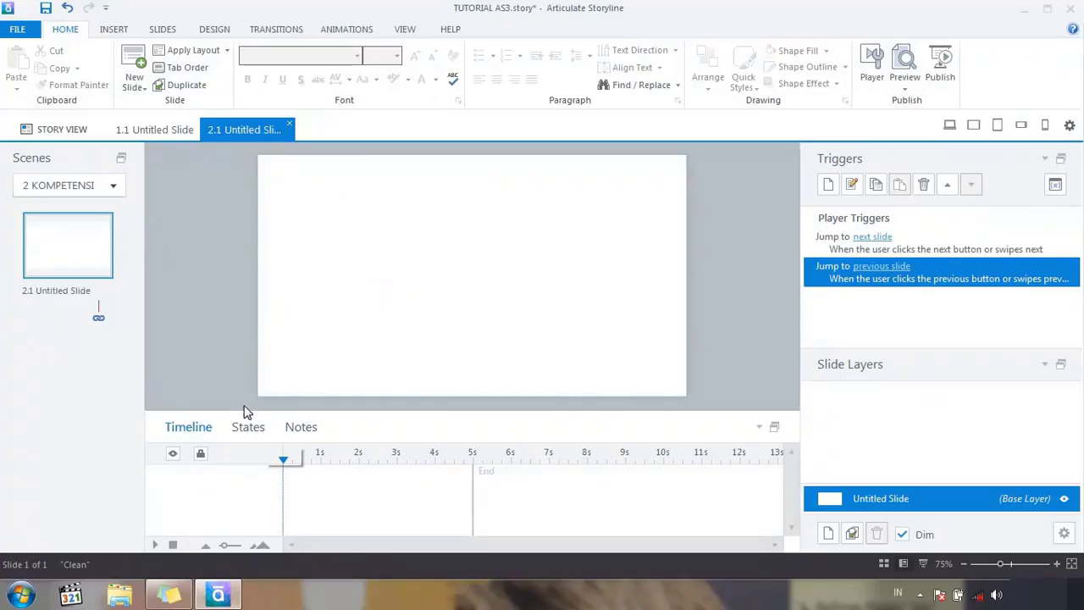